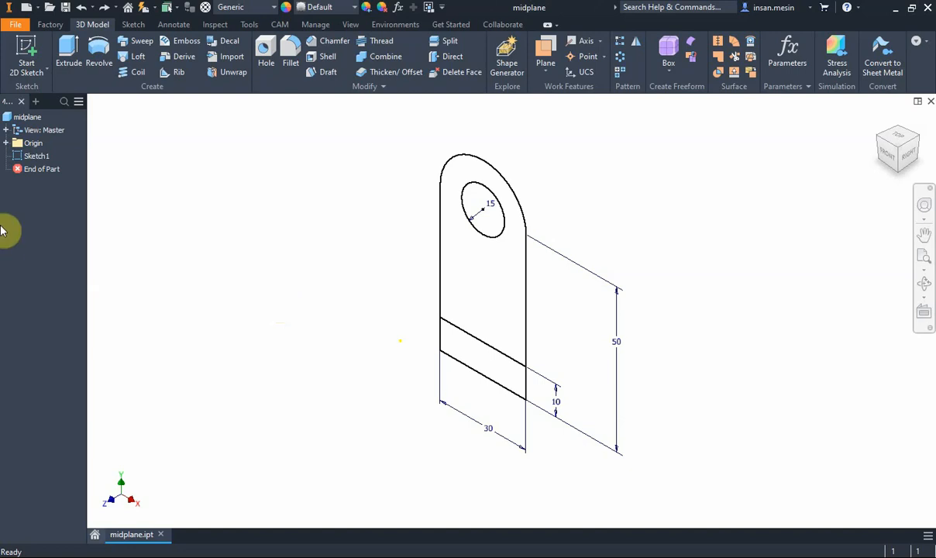
# - Edit Sketch1 to make the midpoint of the profile's bottom edge coincident with the origin, and finish the sketch
pyautogui.click(36, 157)
pyautogui.doubleClick(36, 157)
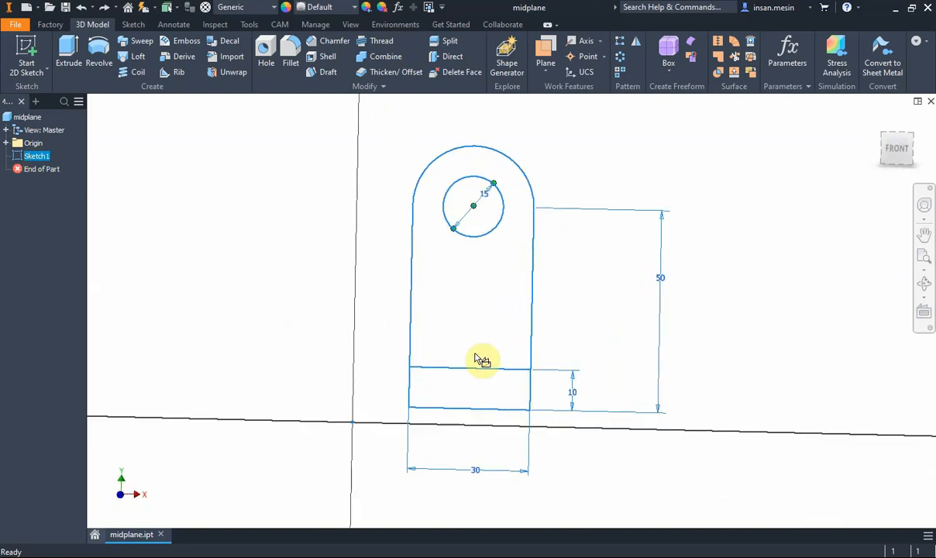
pyautogui.moveTo(477, 385); pyautogui.dragTo(454, 348, button='middle')
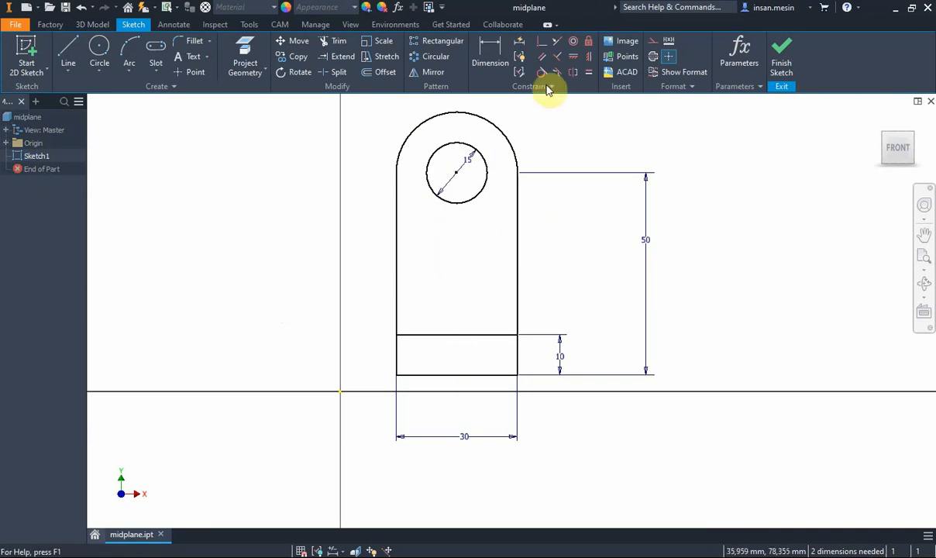
pyautogui.moveTo(376, 382); pyautogui.dragTo(388, 391, button='middle')
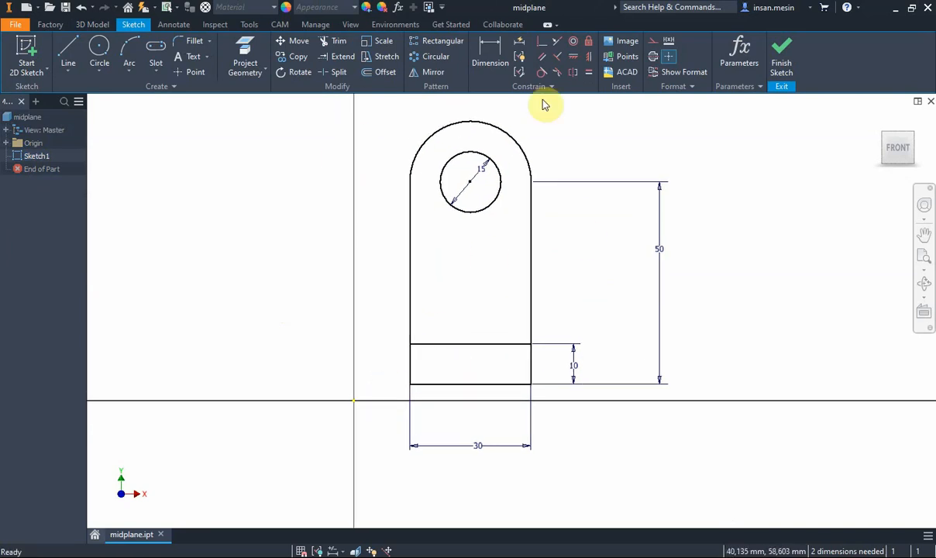
pyautogui.click(542, 40)
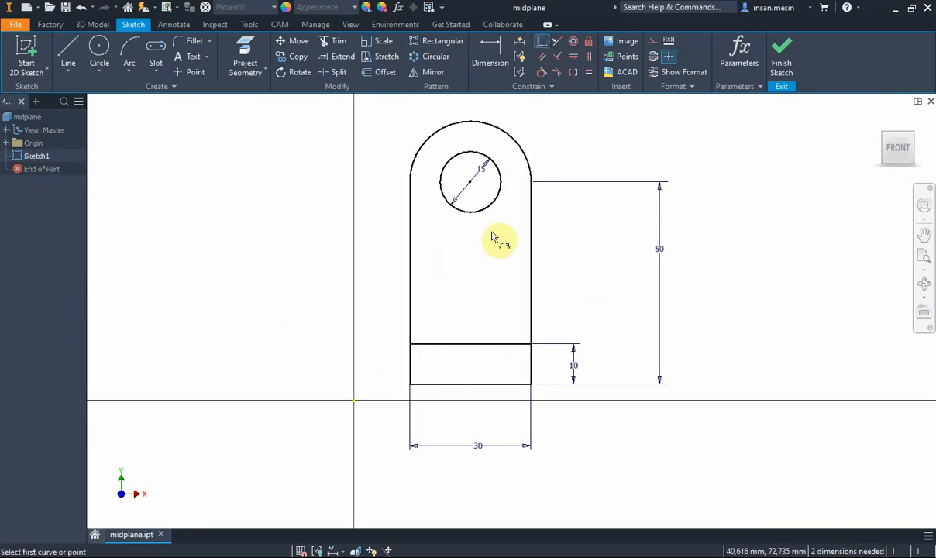
pyautogui.click(470, 384)
pyautogui.click(353, 401)
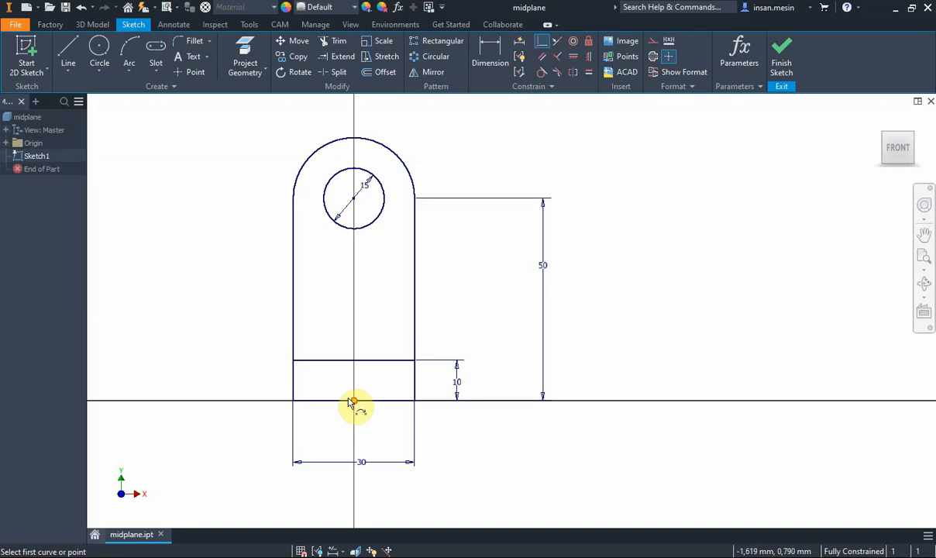
pyautogui.click(782, 63)
# - Extrude the sketch's lower rectangular region 80 mm symmetrically about the sketch plane as the base
pyautogui.moveTo(249, 250); pyautogui.dragTo(254, 286, button='middle')
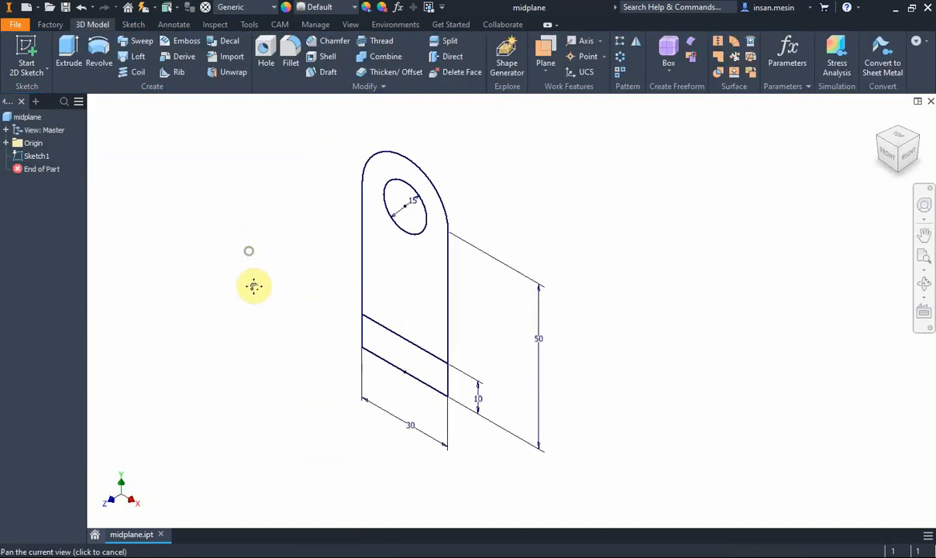
pyautogui.scroll(3, 253, 286)
pyautogui.click(69, 54)
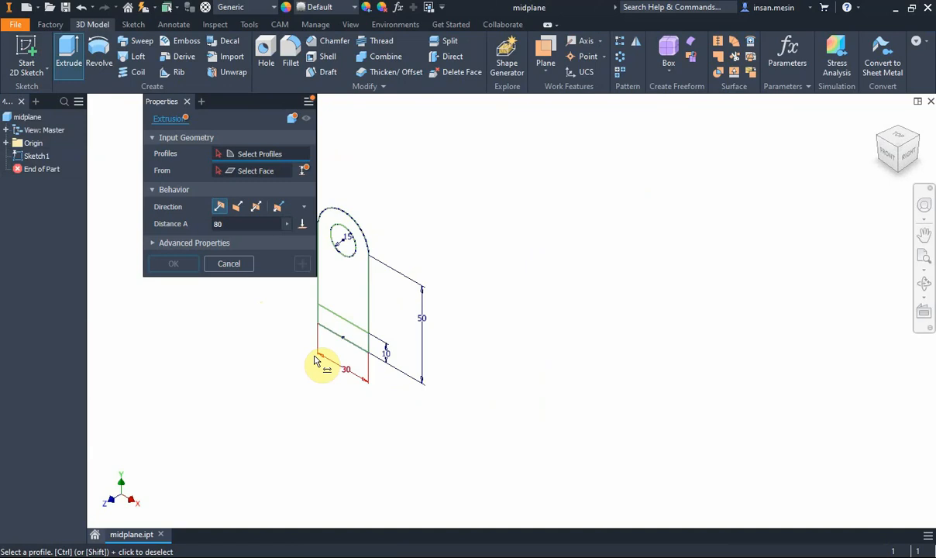
pyautogui.scroll(-3, 314, 360)
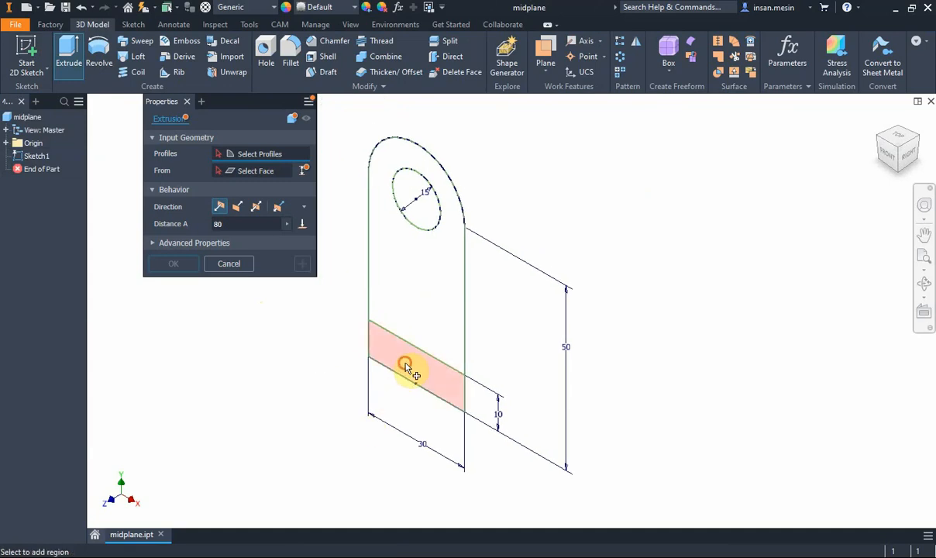
pyautogui.click(405, 366)
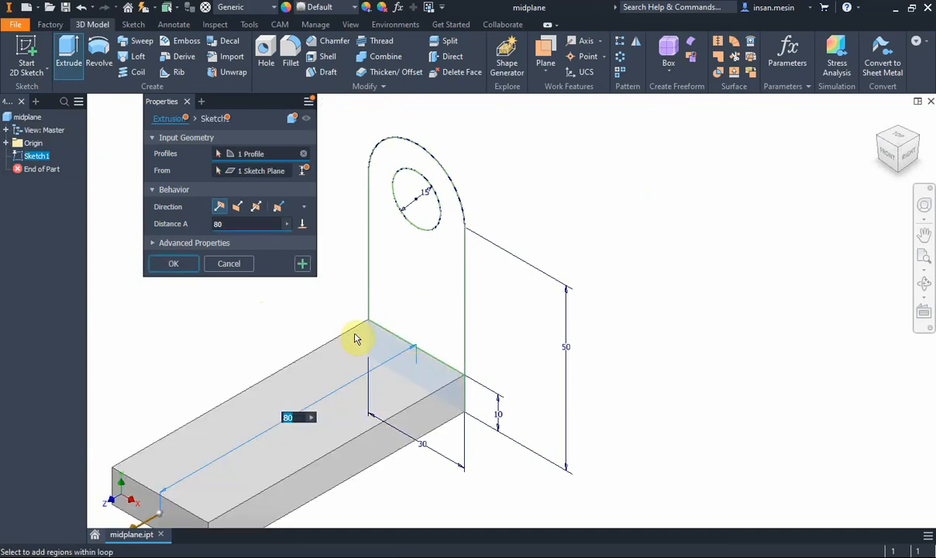
pyautogui.click(256, 208)
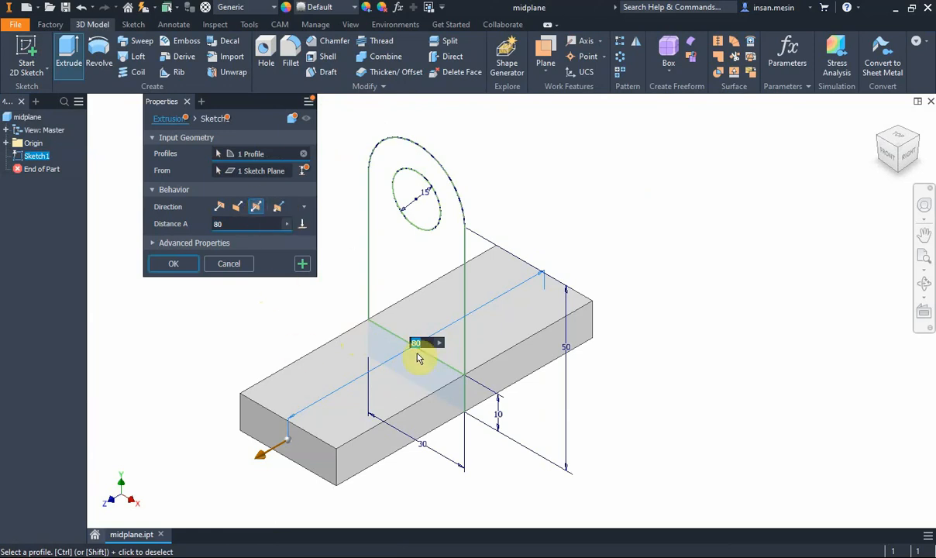
pyautogui.click(173, 263)
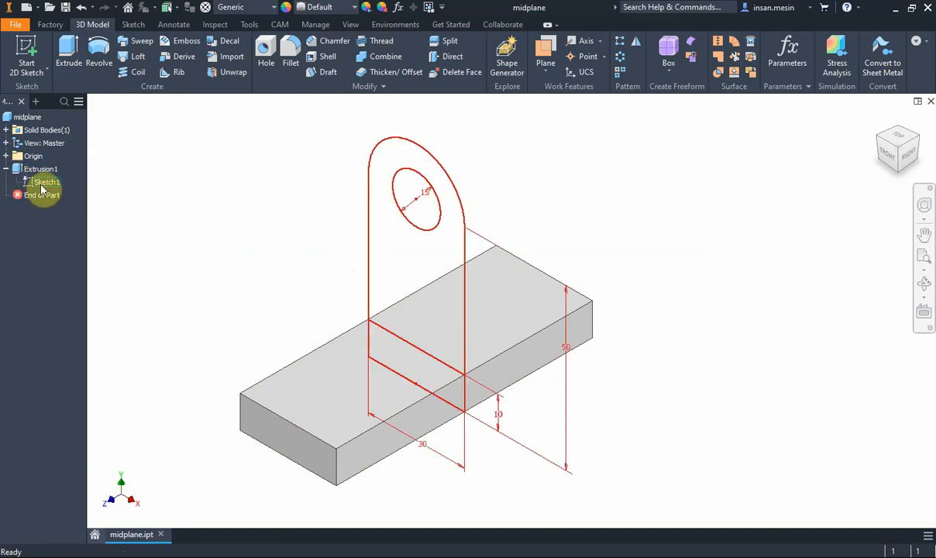
# - Share Sketch1 and extrude its arched region around the hole 35 mm symmetrically, joined to the base
pyautogui.rightClick(43, 189)
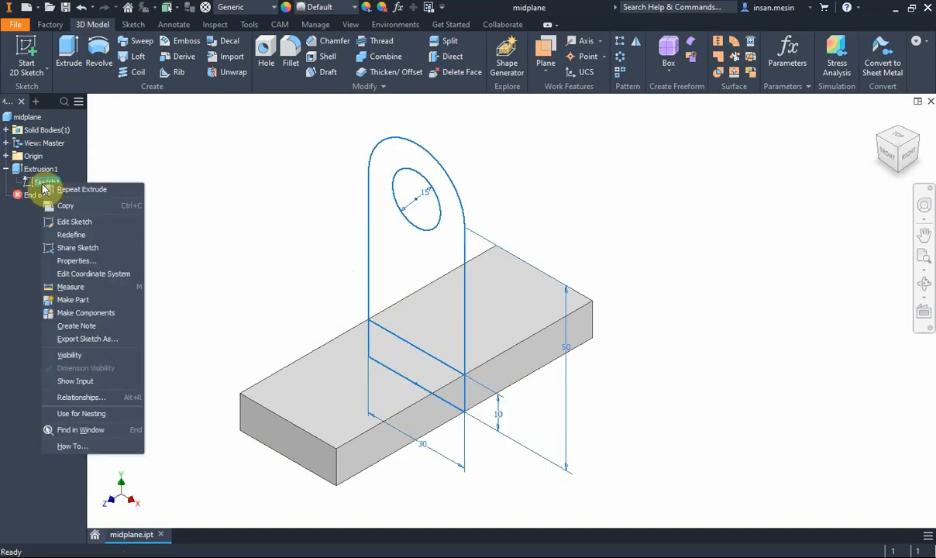
pyautogui.click(93, 246)
pyautogui.moveTo(345, 261); pyautogui.dragTo(372, 261, button='middle')
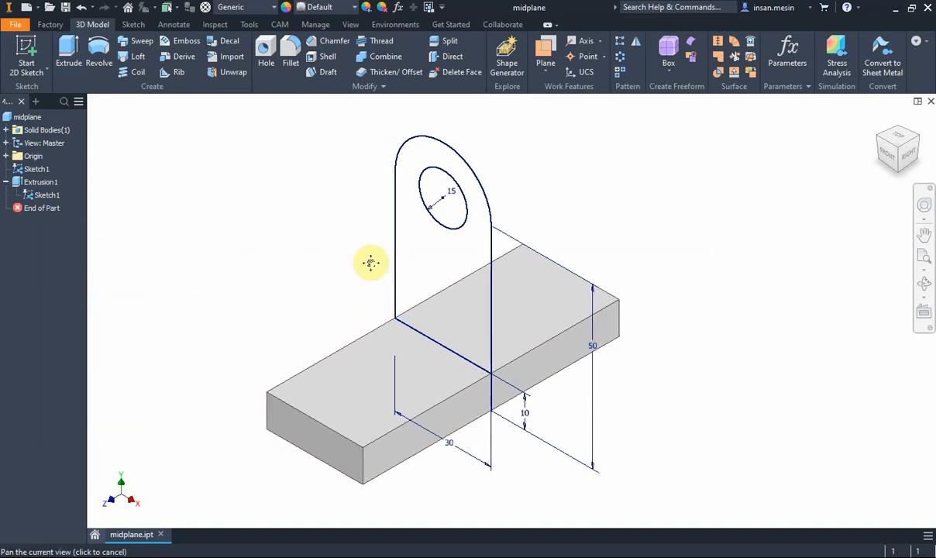
pyautogui.click(68, 55)
pyautogui.click(428, 248)
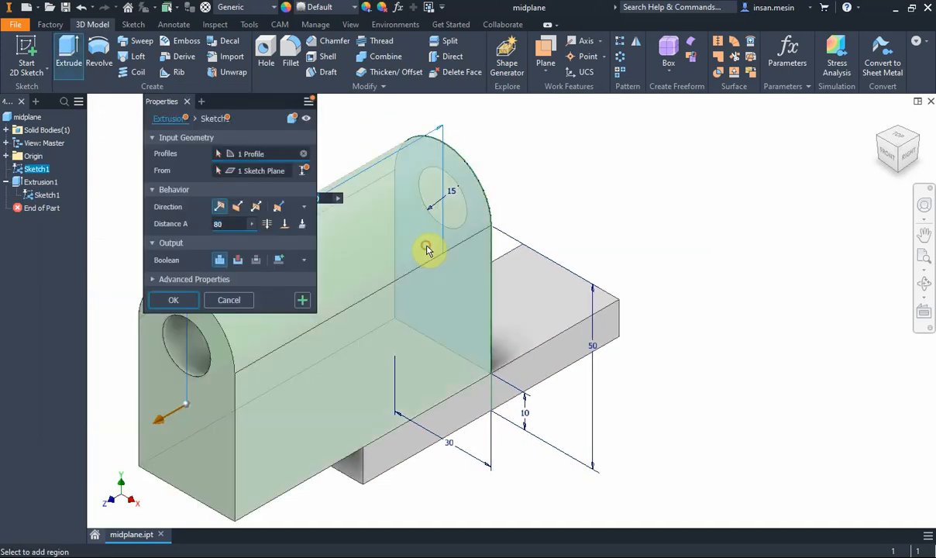
pyautogui.click(255, 207)
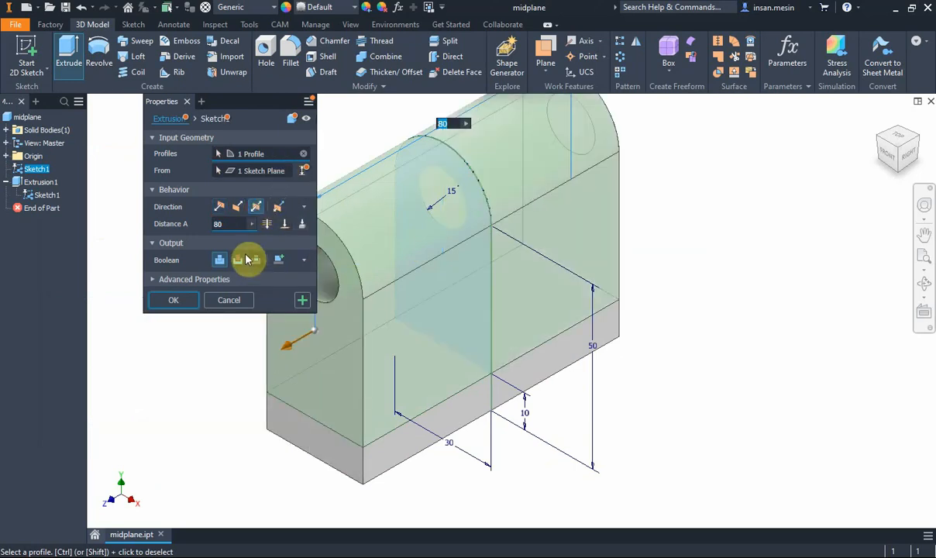
pyautogui.click(238, 224)
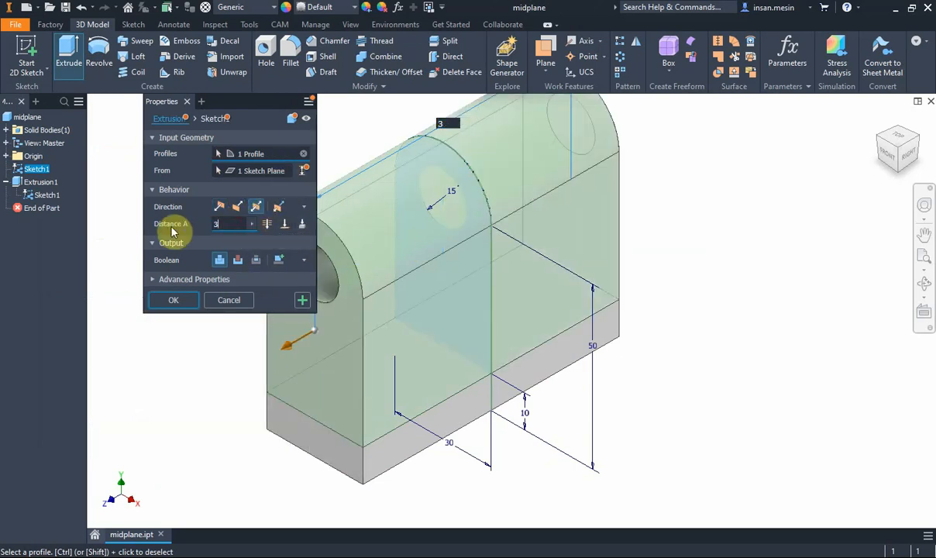
pyautogui.write('35')
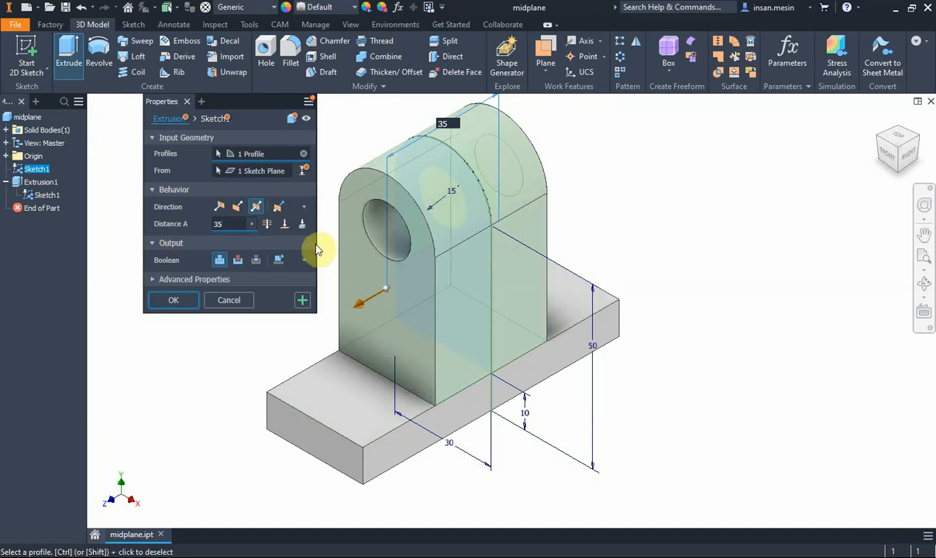
pyautogui.click(177, 300)
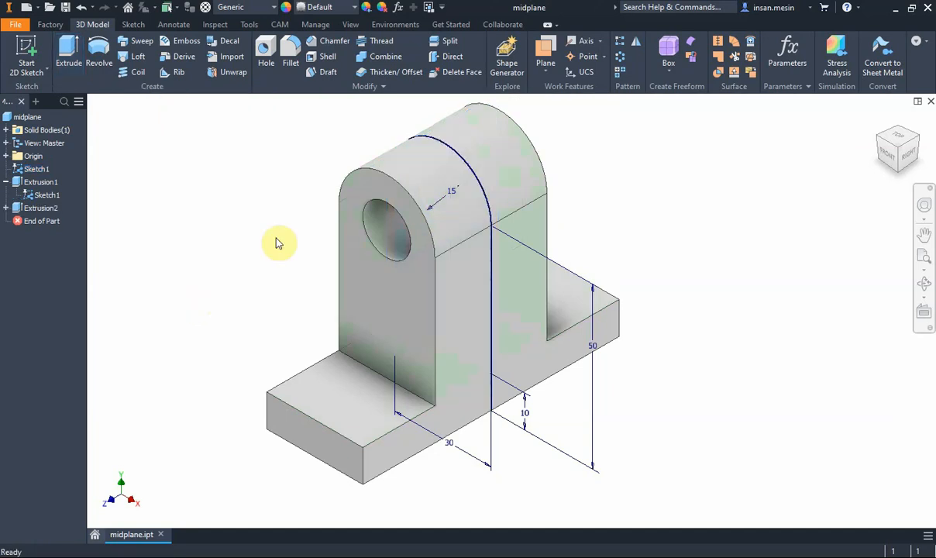
# - Cut a central slot through the upright by extruding the arched region 15 mm symmetrically with the Cut option
pyautogui.click(70, 48)
pyautogui.click(471, 267)
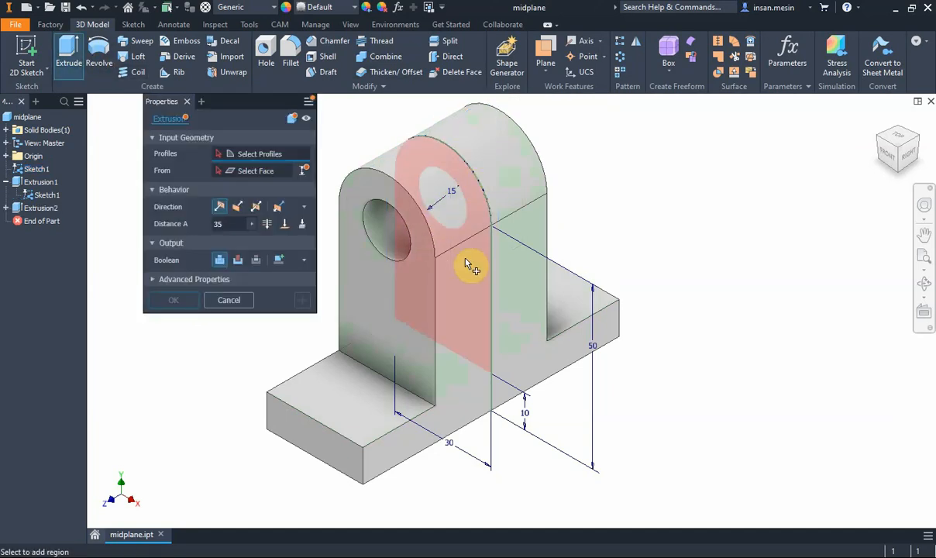
pyautogui.click(470, 280)
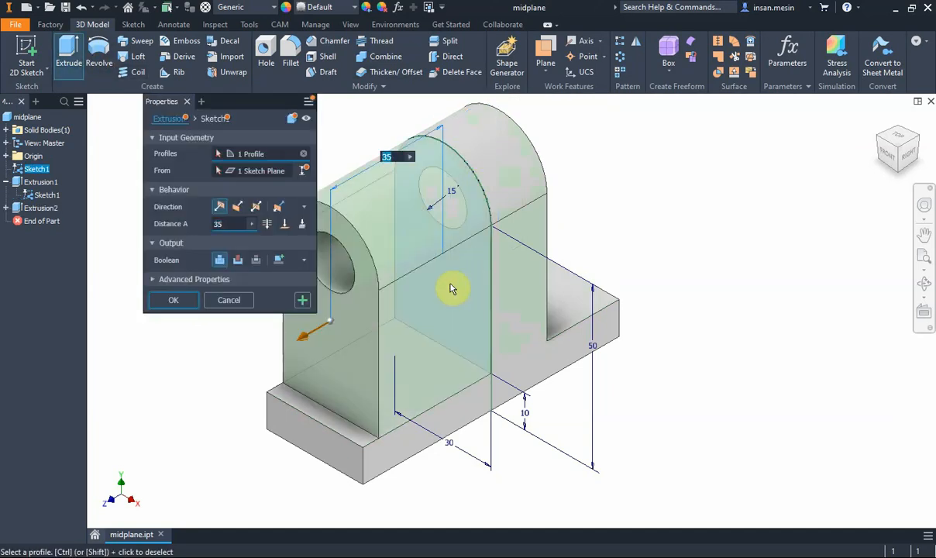
pyautogui.click(240, 261)
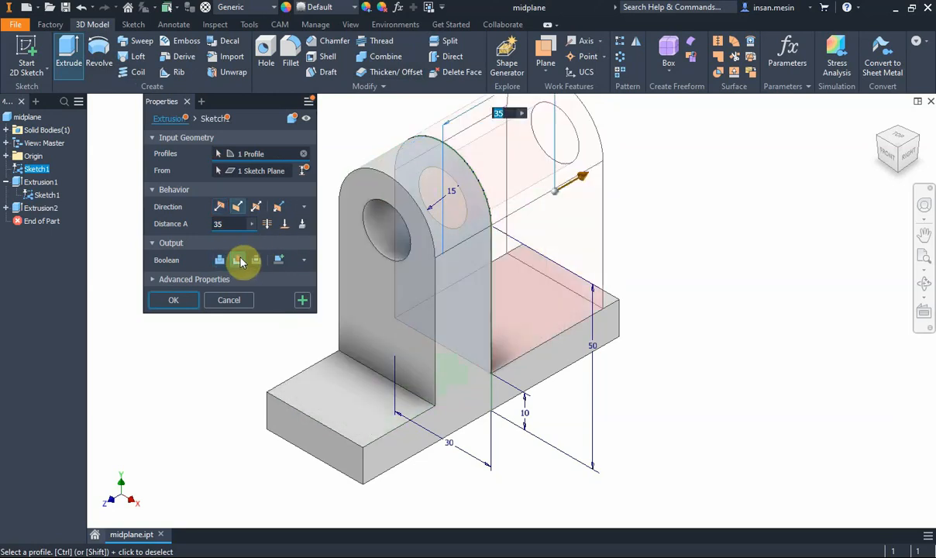
pyautogui.moveTo(230, 225); pyautogui.dragTo(191, 229)
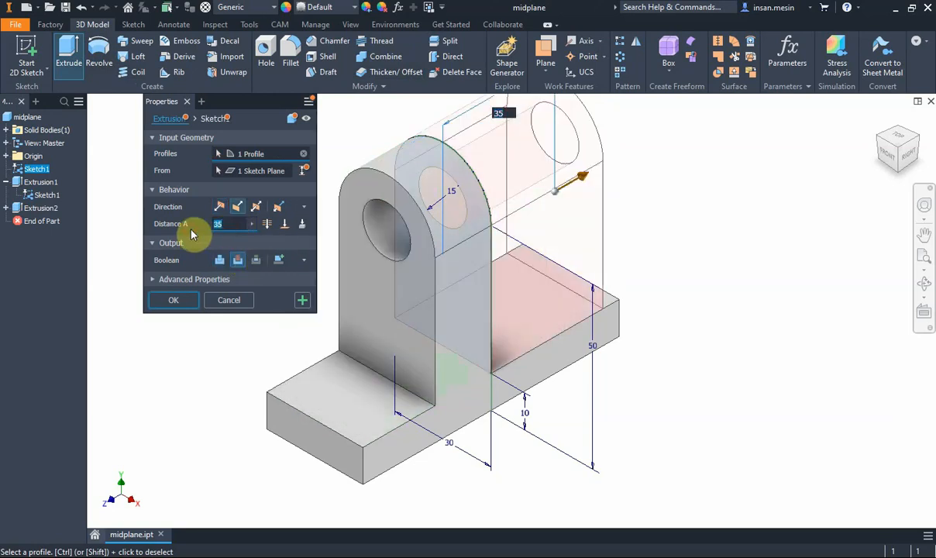
pyautogui.write('15')
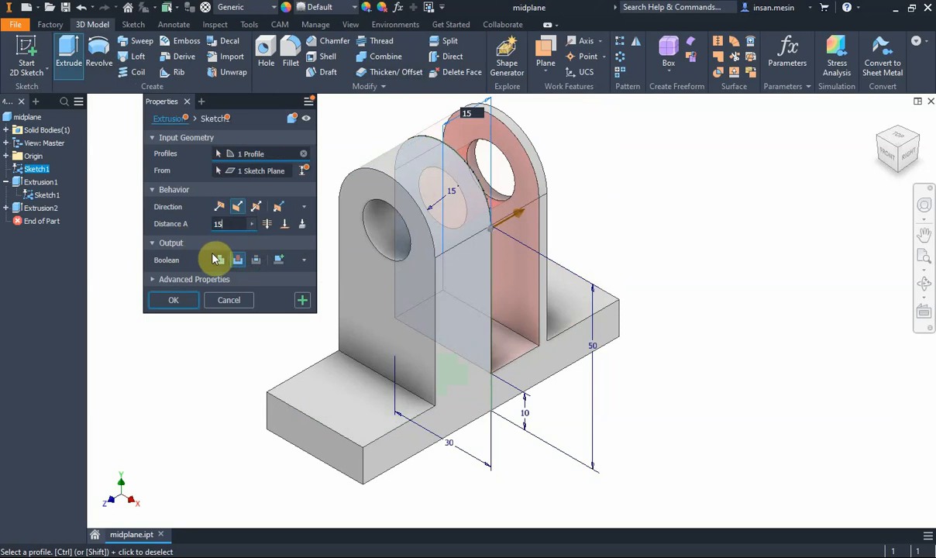
pyautogui.click(258, 210)
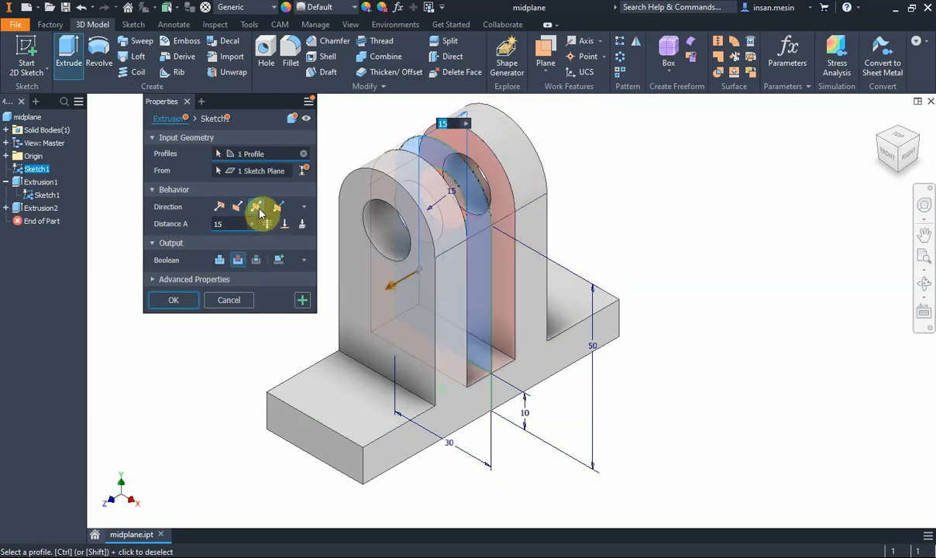
pyautogui.click(172, 302)
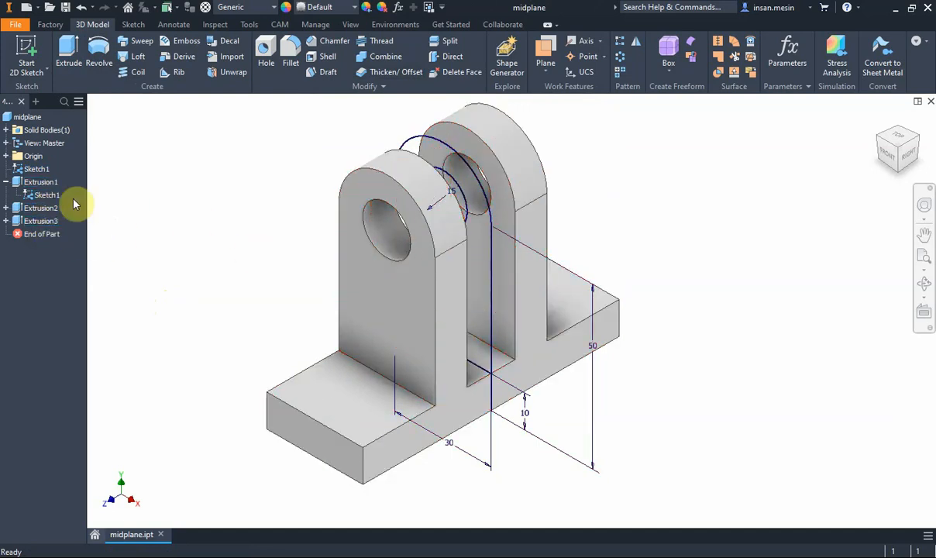
# - Hide the shared sketch Sketch1 and collapse the first extrusion in the model tree
pyautogui.rightClick(52, 197)
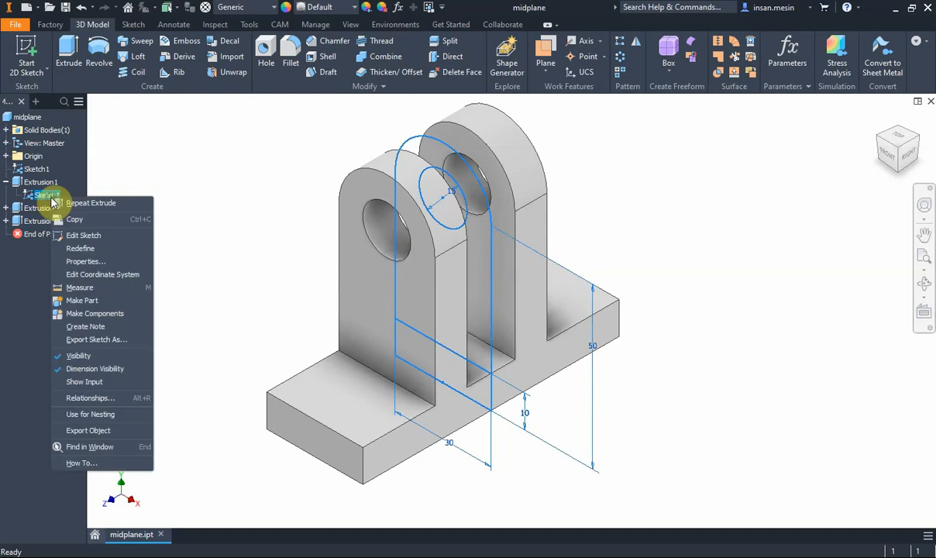
pyautogui.click(115, 356)
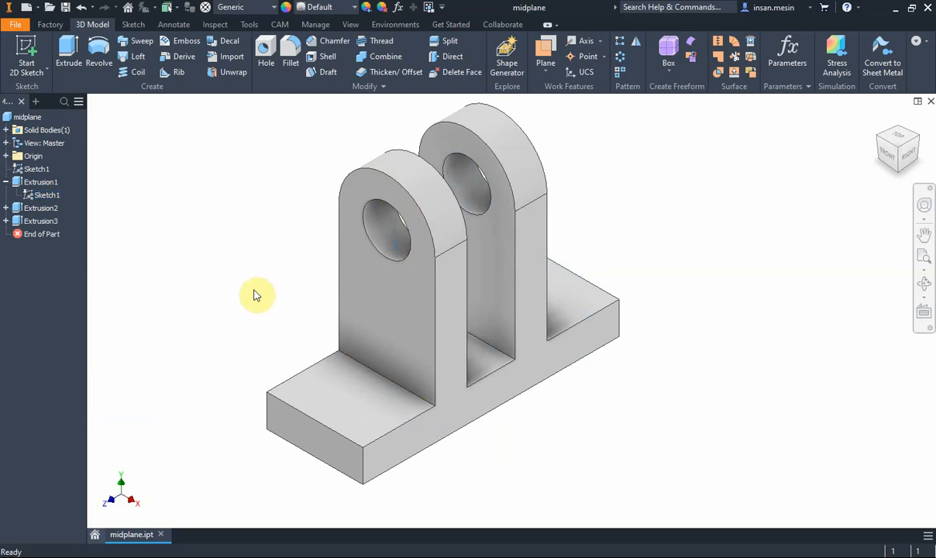
pyautogui.click(8, 182)
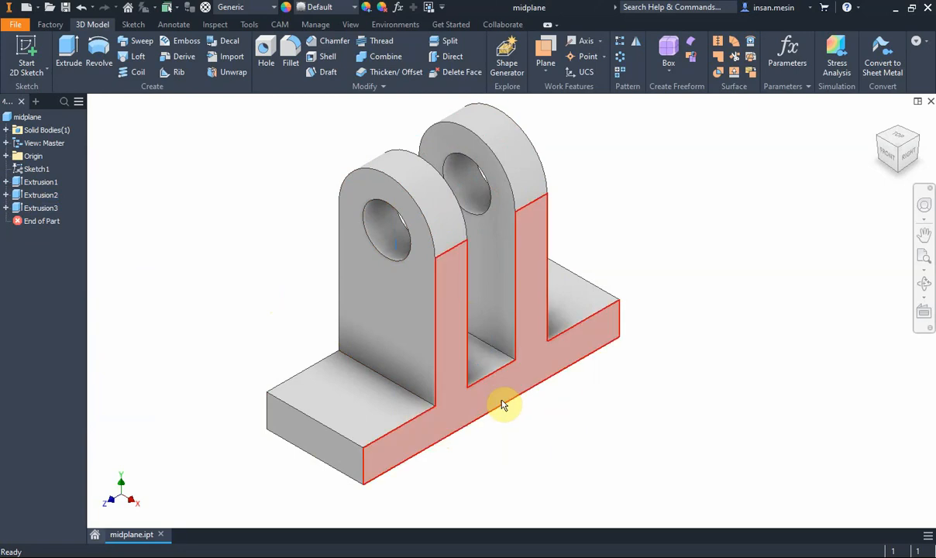
pyautogui.click(559, 423)
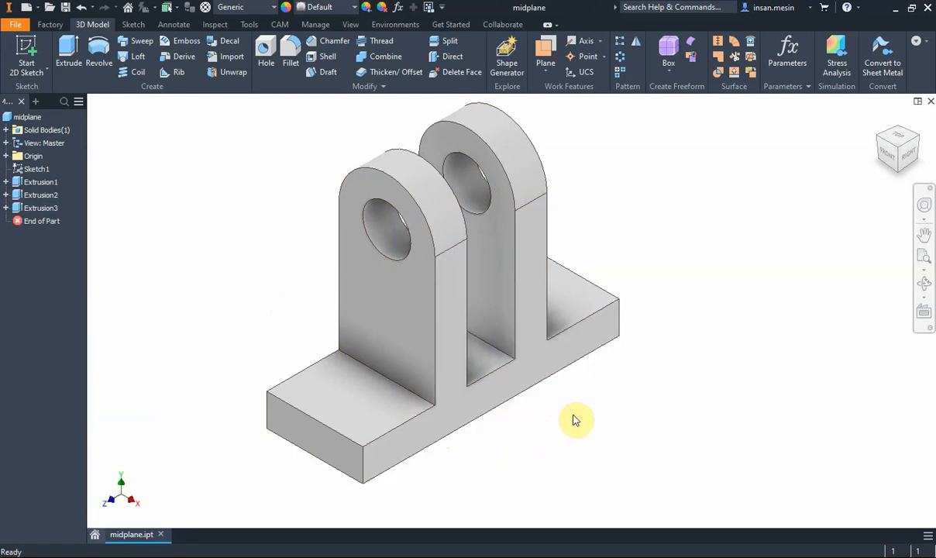
# - Start a sketch on the part's long side face and draw a rectangle covering the base's 80 mm side, corner to corner
pyautogui.keyDown('shift'); pyautogui.moveTo(559, 367); pyautogui.dragTo(354, 435, button='middle'); pyautogui.keyUp('shift')
pyautogui.keyDown('shift'); pyautogui.moveTo(481, 340); pyautogui.dragTo(496, 415, button='middle'); pyautogui.keyUp('shift')
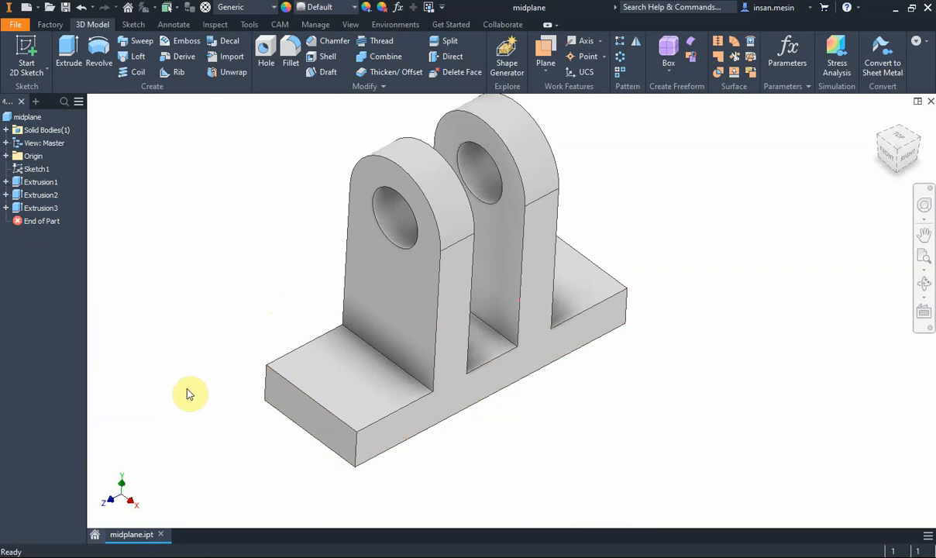
pyautogui.click(28, 56)
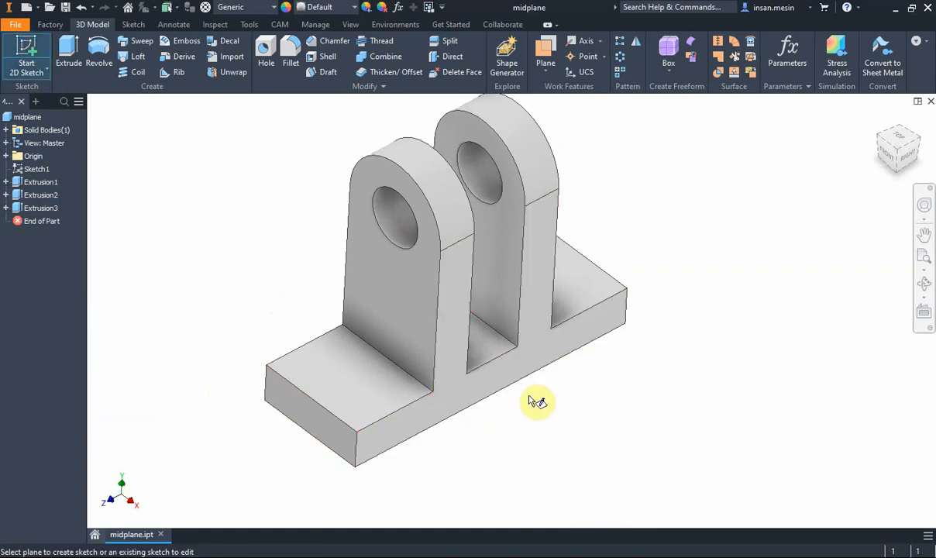
pyautogui.click(454, 409)
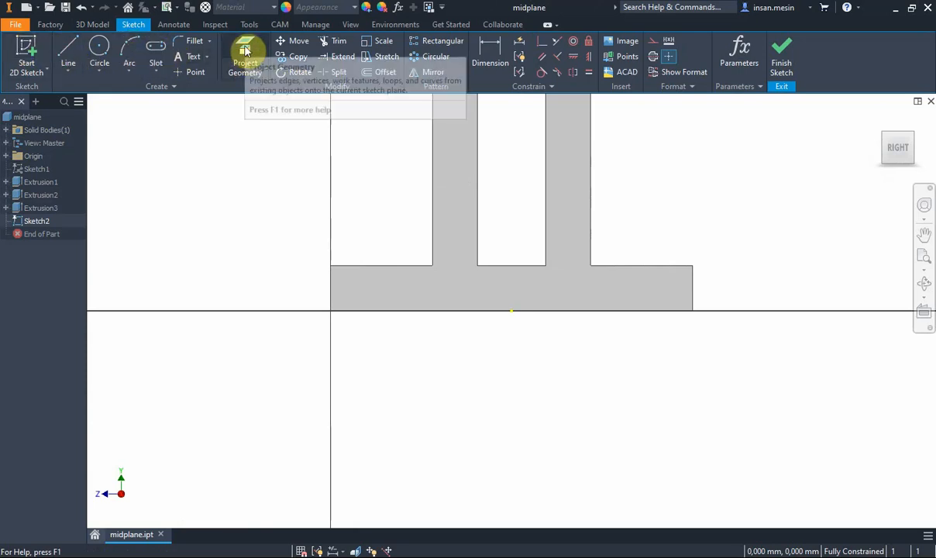
pyautogui.click(157, 69)
pyautogui.click(174, 91)
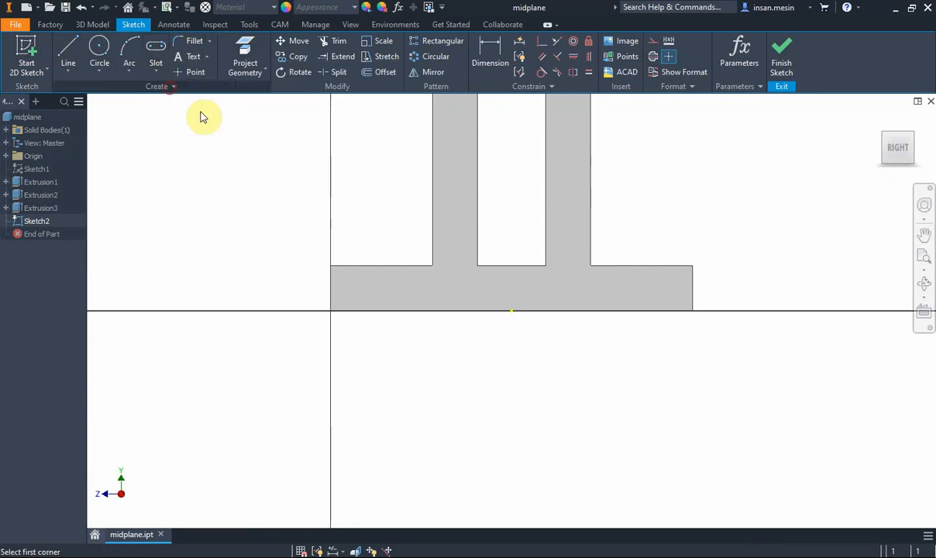
pyautogui.click(329, 266)
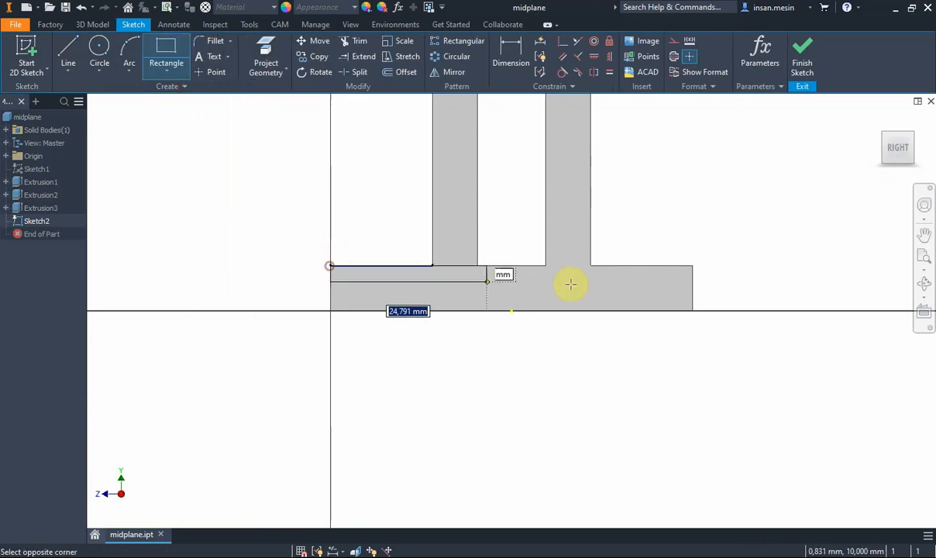
pyautogui.click(692, 311)
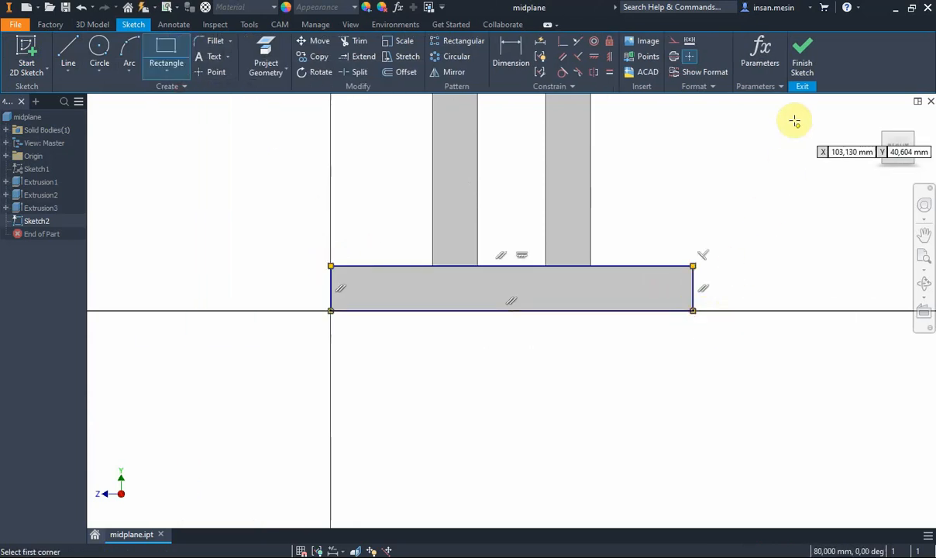
# - Finish the sketch and extrude the rectangle 15 mm outward from the base's long side, joined to the body
pyautogui.click(804, 66)
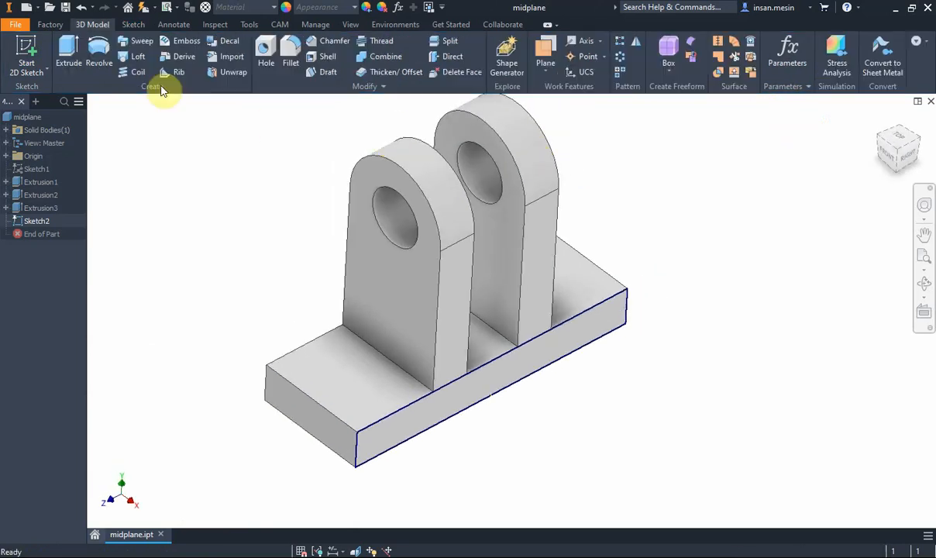
pyautogui.click(69, 54)
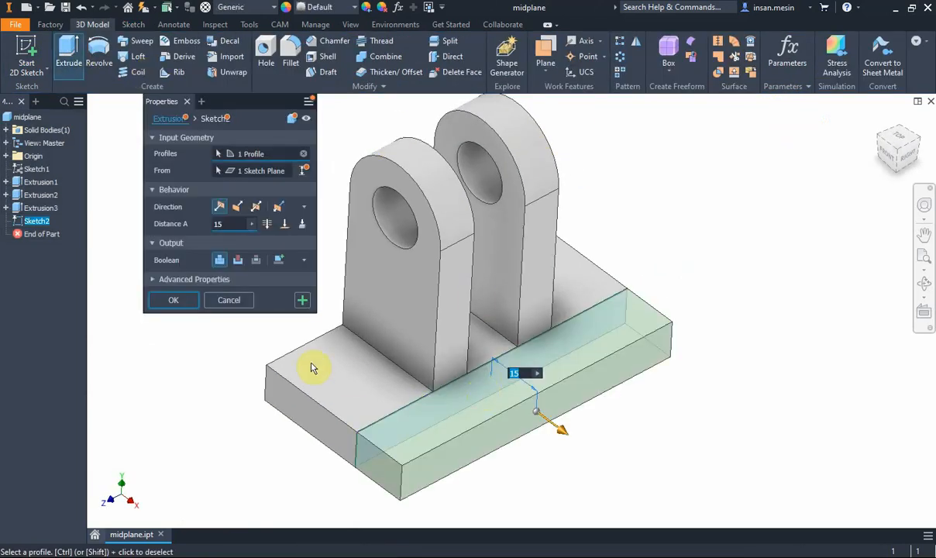
pyautogui.click(172, 300)
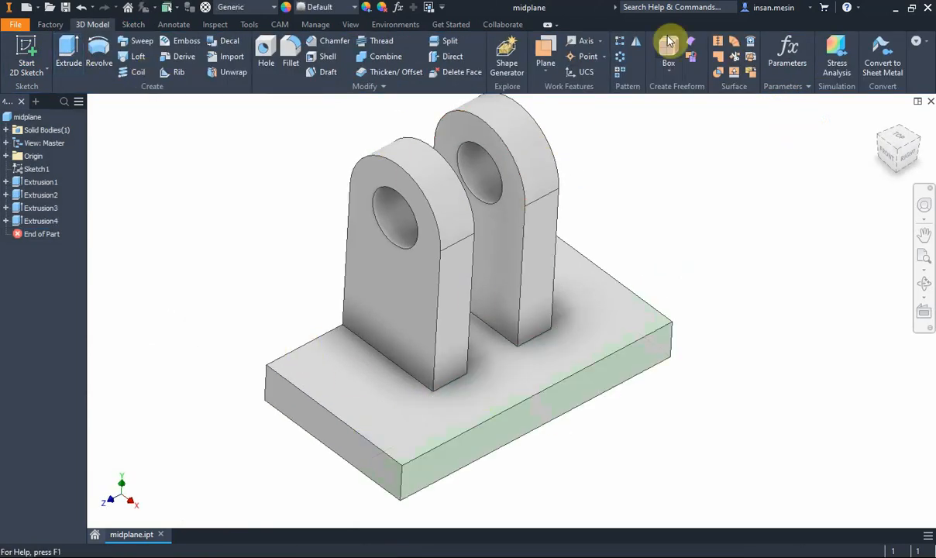
# - Mirror the base's side extension Extrusion4 about the YZ plane to widen the opposite side
pyautogui.click(637, 44)
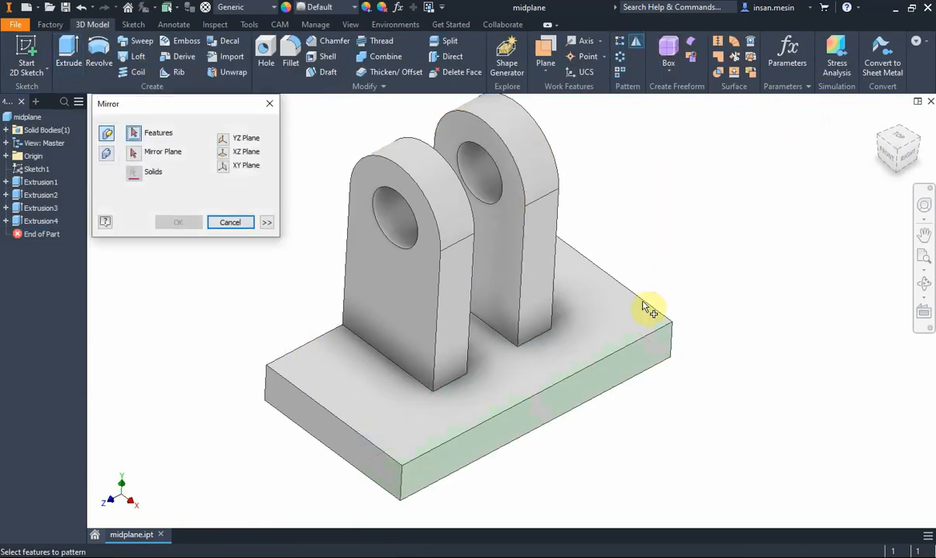
pyautogui.click(48, 221)
pyautogui.click(133, 152)
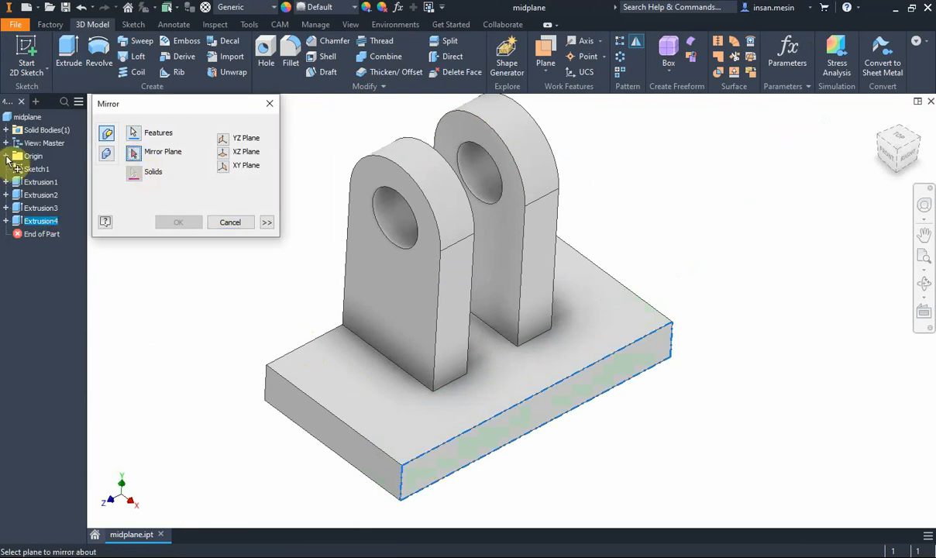
pyautogui.click(6, 157)
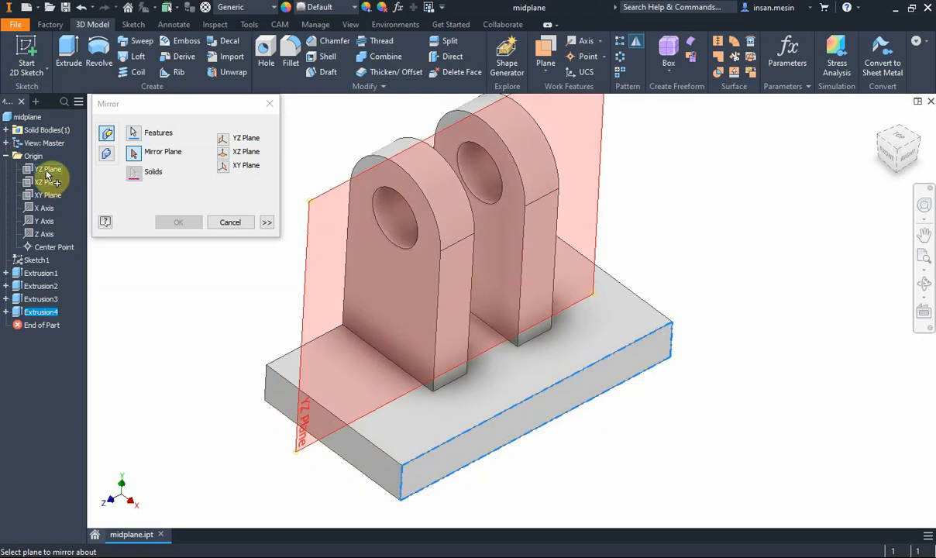
pyautogui.click(48, 170)
pyautogui.click(178, 222)
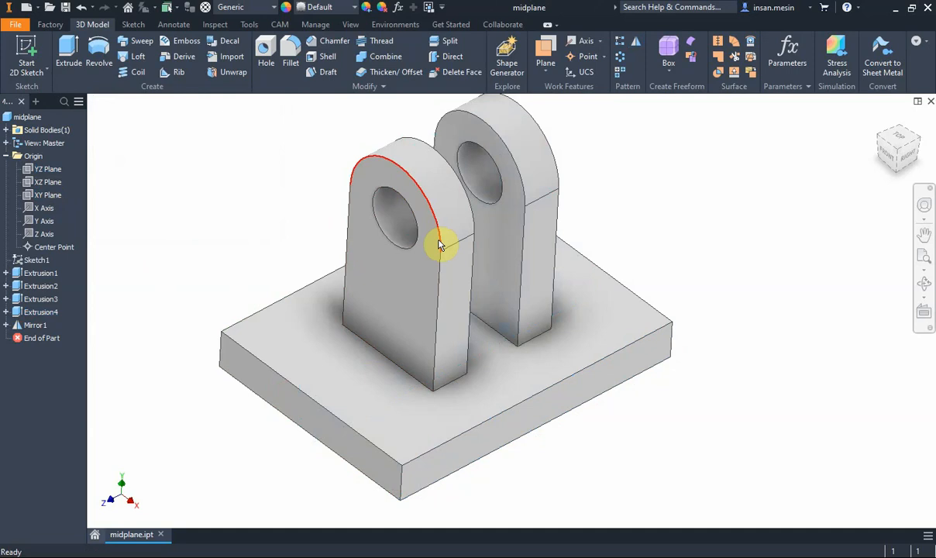
# - Place a simple hole without seat near a corner of the base's upper face, 15 mm from both adjacent edges
pyautogui.click(265, 49)
pyautogui.click(394, 420)
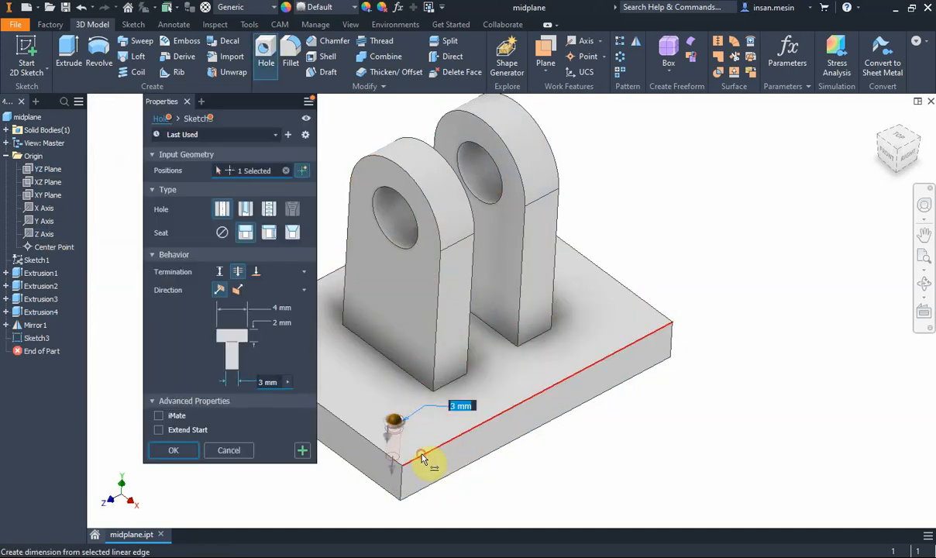
pyautogui.click(422, 459)
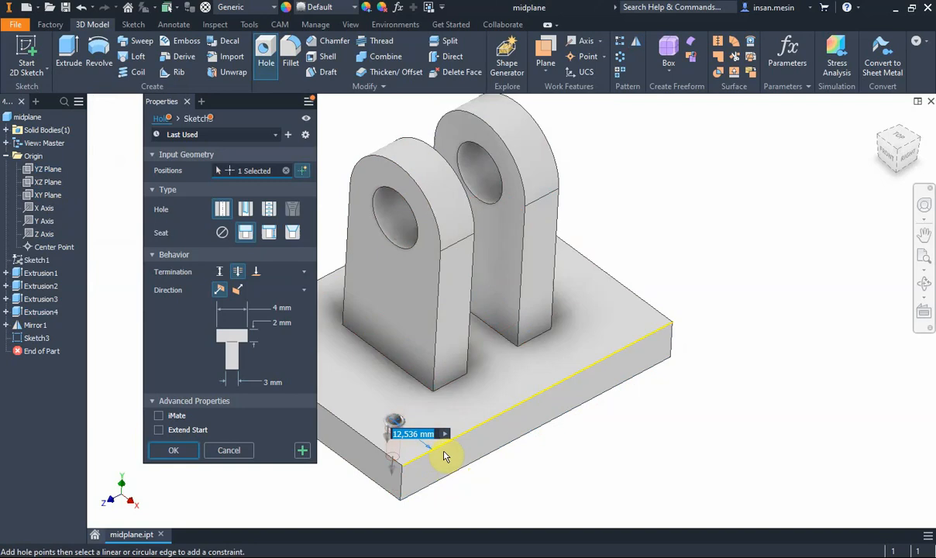
pyautogui.write('15')
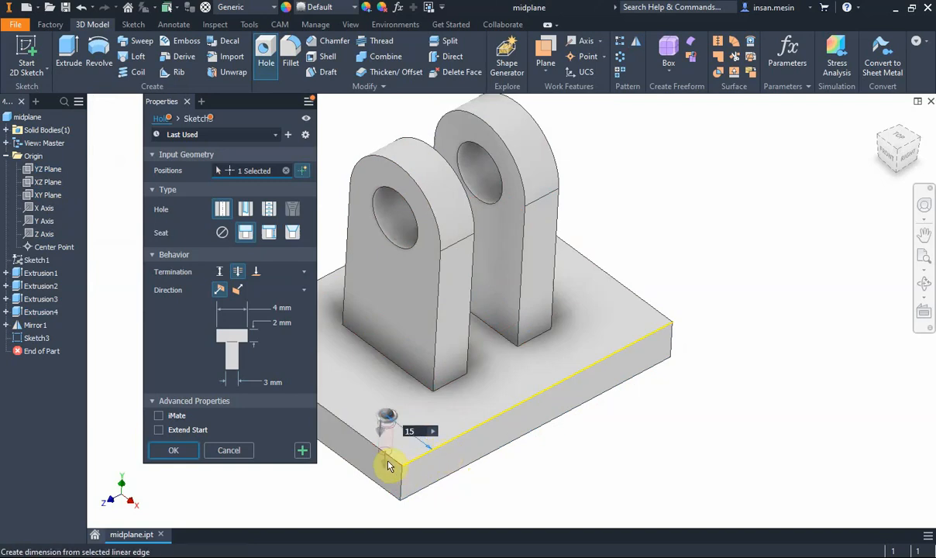
pyautogui.click(385, 458)
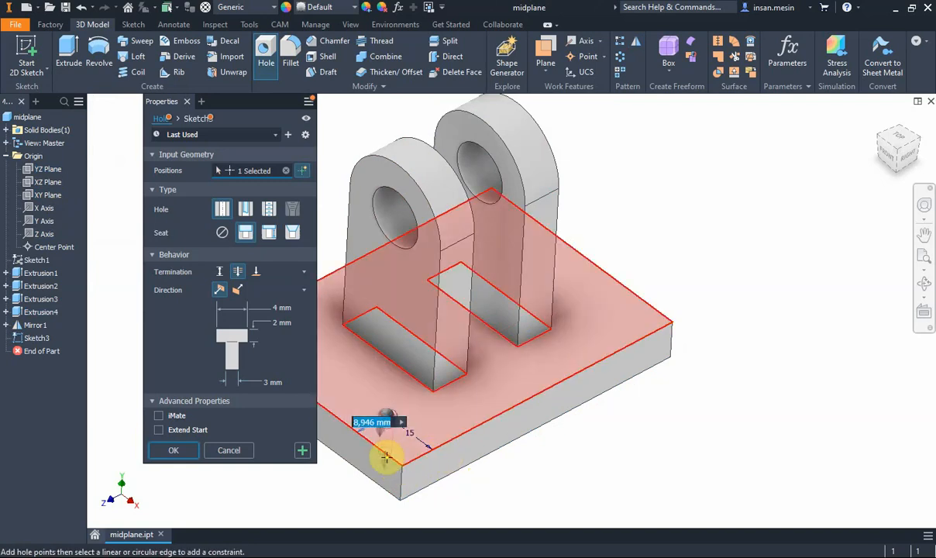
pyautogui.click(224, 212)
pyautogui.click(222, 234)
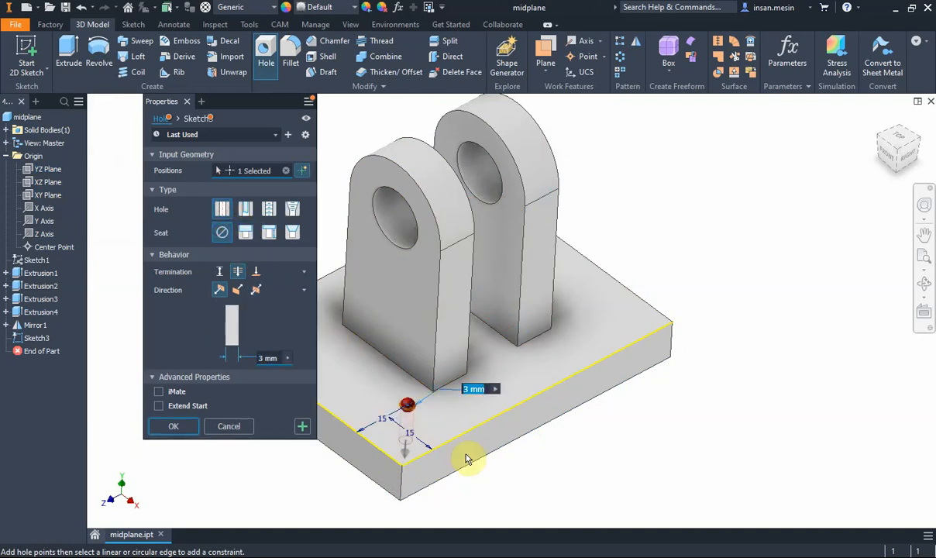
# - Set the hole's distance from the base's short edge to 10 mm and create the hole
pyautogui.keyDown('shift'); pyautogui.moveTo(516, 424); pyautogui.dragTo(531, 374, button='middle'); pyautogui.keyUp('shift')
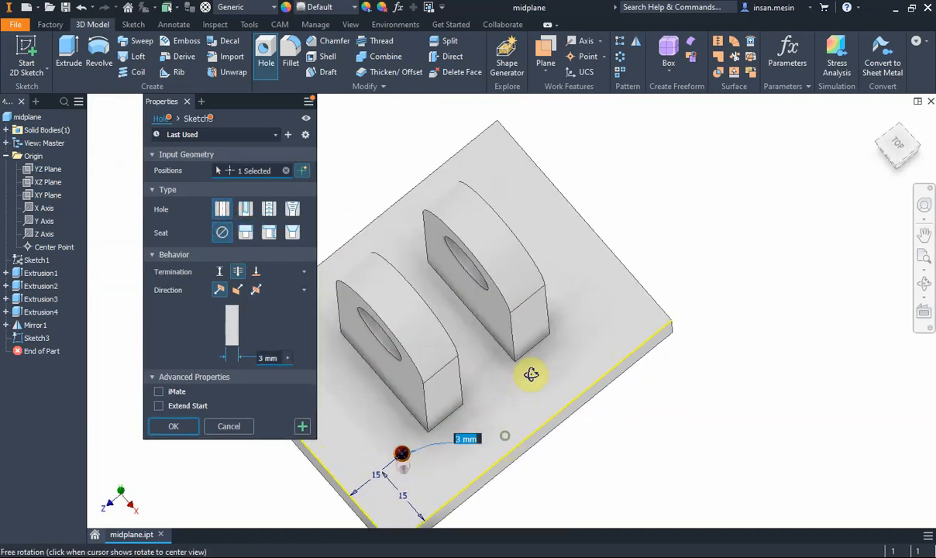
pyautogui.click(376, 478)
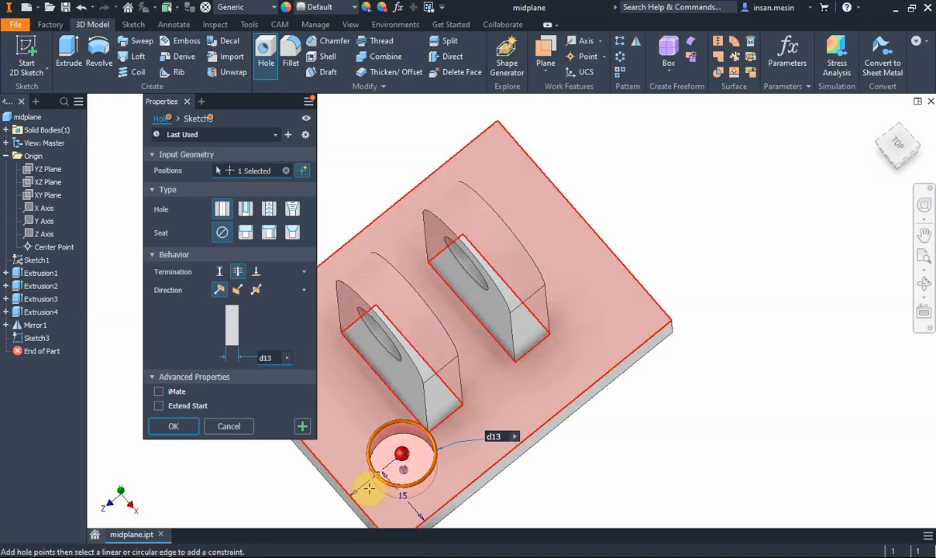
pyautogui.doubleClick(369, 494)
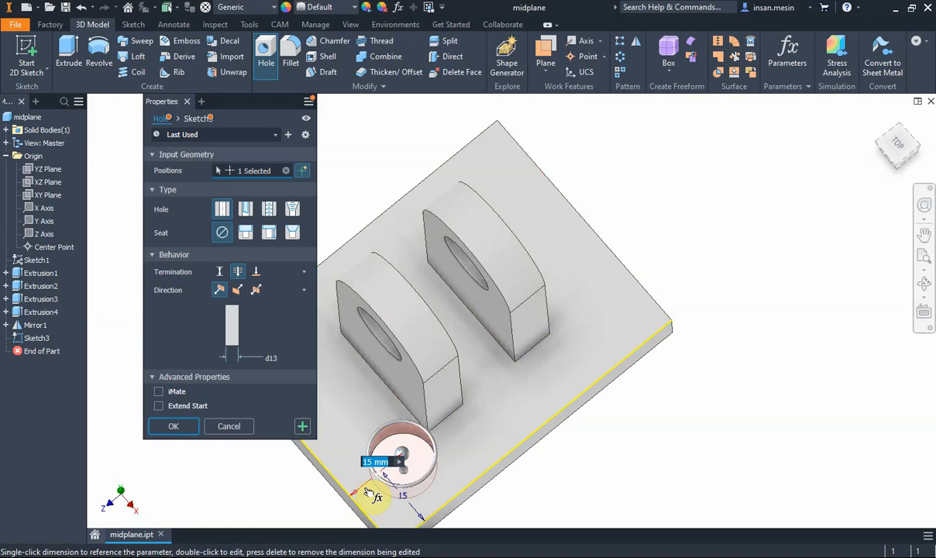
pyautogui.write('10')
pyautogui.press('Return')
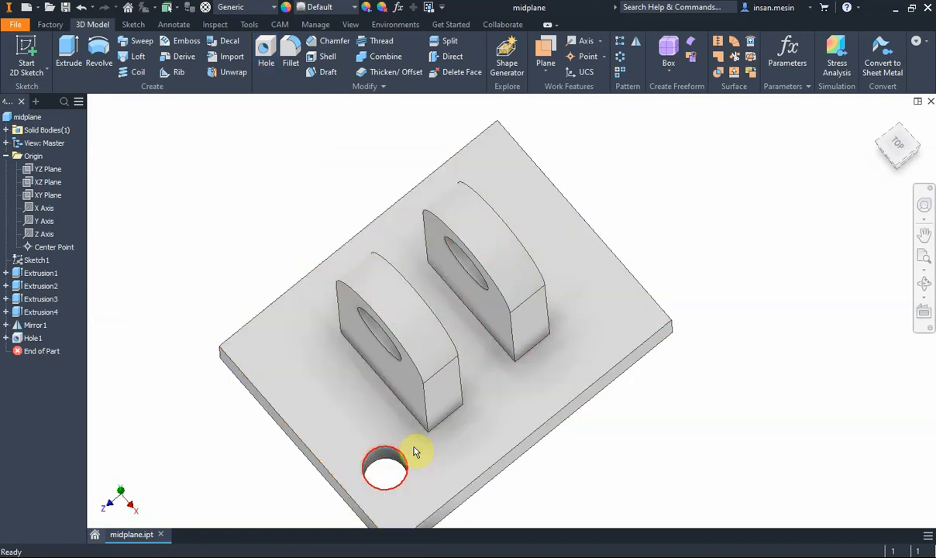
# - Reopen the corner hole for editing and set its diameter to 10 mm
pyautogui.doubleClick(31, 339)
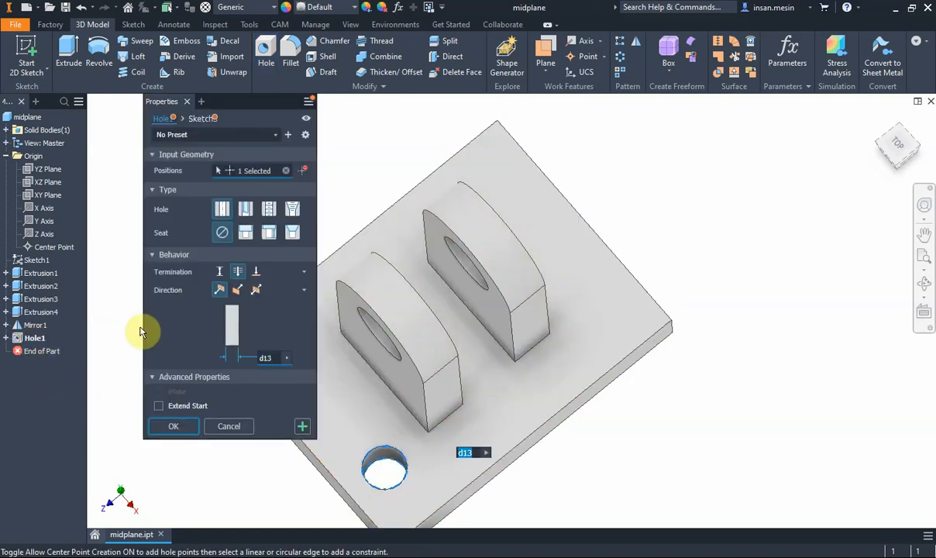
pyautogui.click(275, 358)
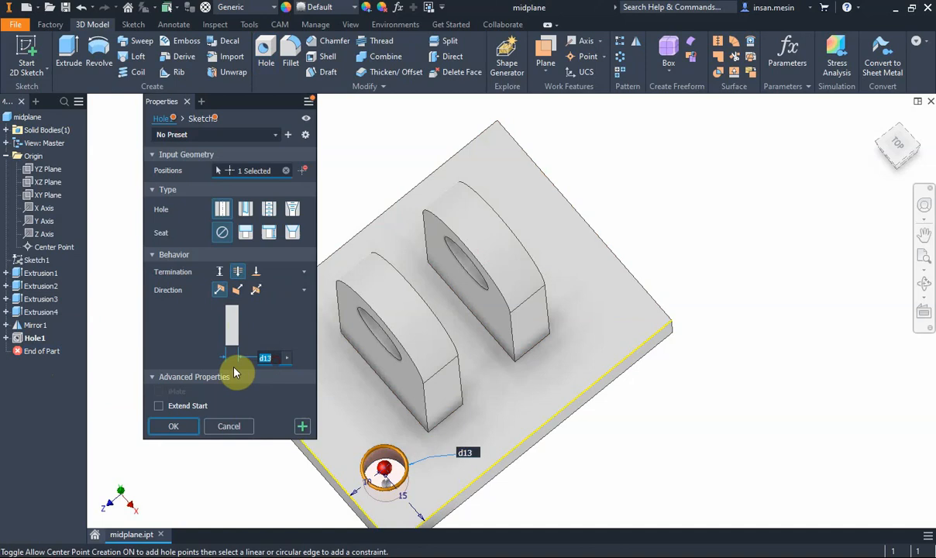
pyautogui.write('10')
pyautogui.click(402, 496)
pyautogui.click(403, 499)
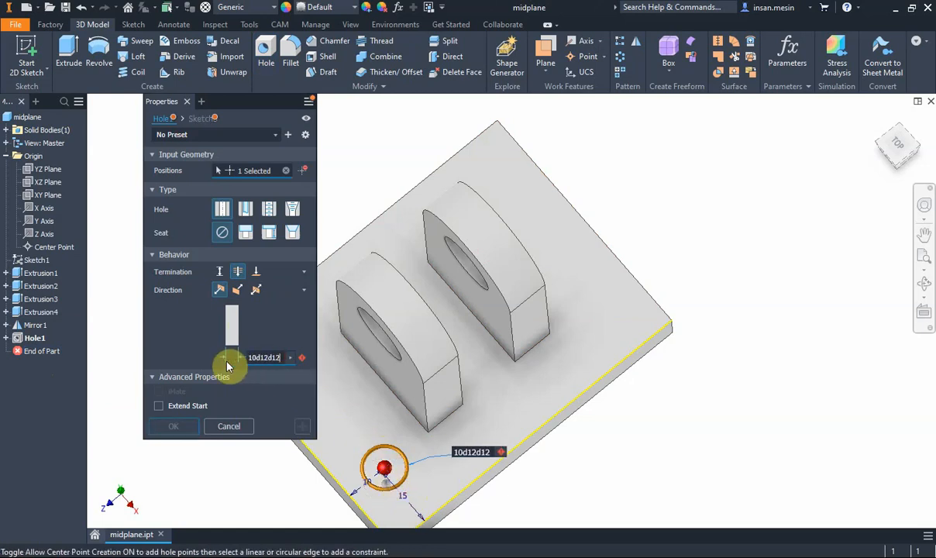
pyautogui.press('BackSpace')
pyautogui.press('BackSpace')
pyautogui.press('BackSpace')
pyautogui.press('BackSpace')
pyautogui.press('BackSpace')
pyautogui.press('BackSpace')
pyautogui.press('BackSpace')
pyautogui.press('BackSpace')
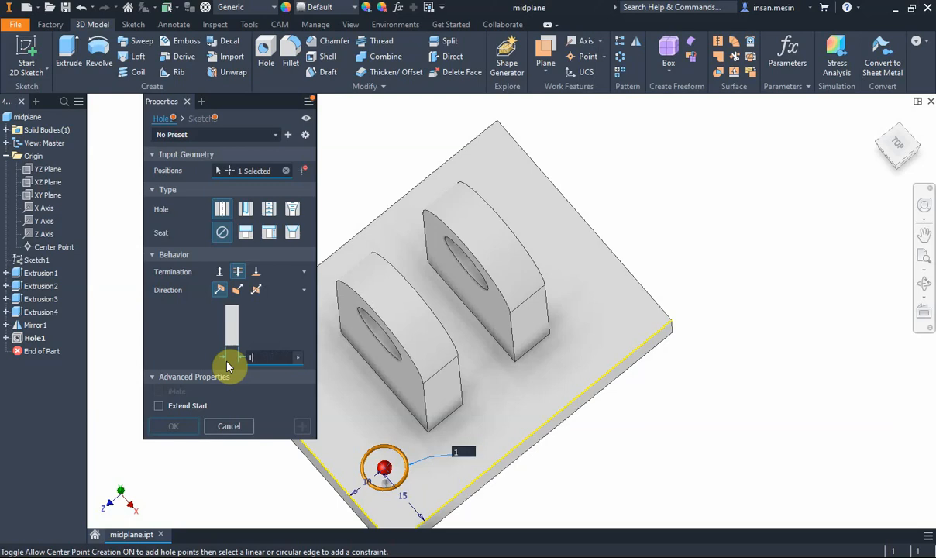
pyautogui.write('12')
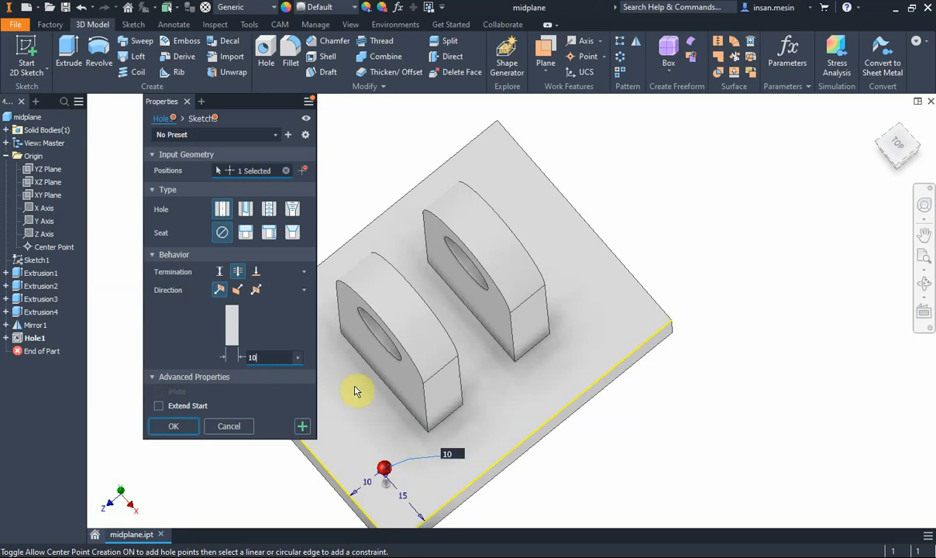
# - Set the hole's distance from the base's long edge to 10 mm and apply the hole changes
pyautogui.doubleClick(416, 510)
pyautogui.write('10')
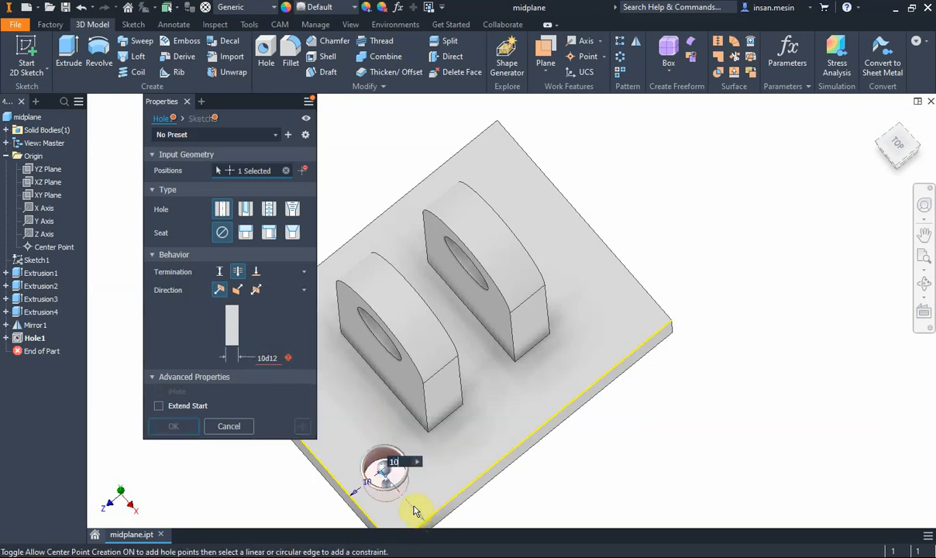
pyautogui.press('Return')
pyautogui.moveTo(520, 463); pyautogui.dragTo(572, 366, button='middle')
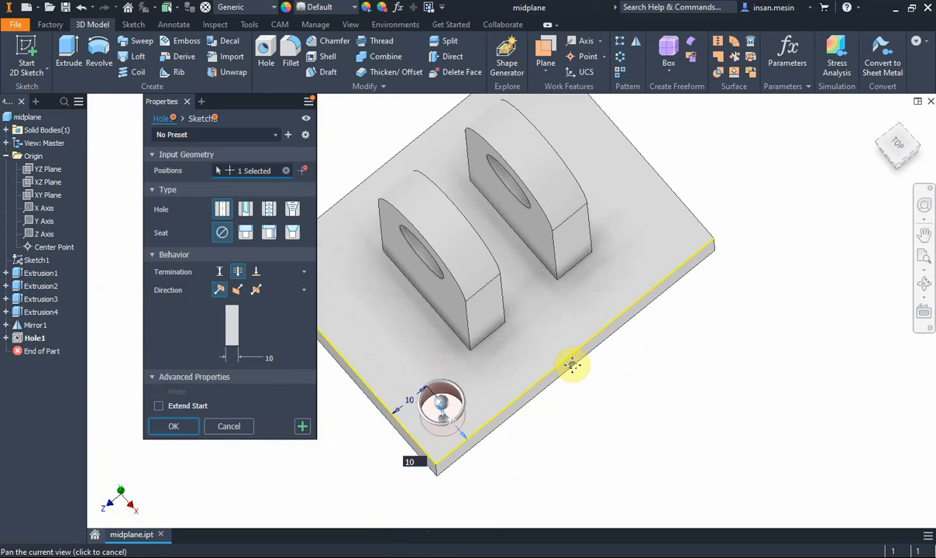
pyautogui.click(175, 427)
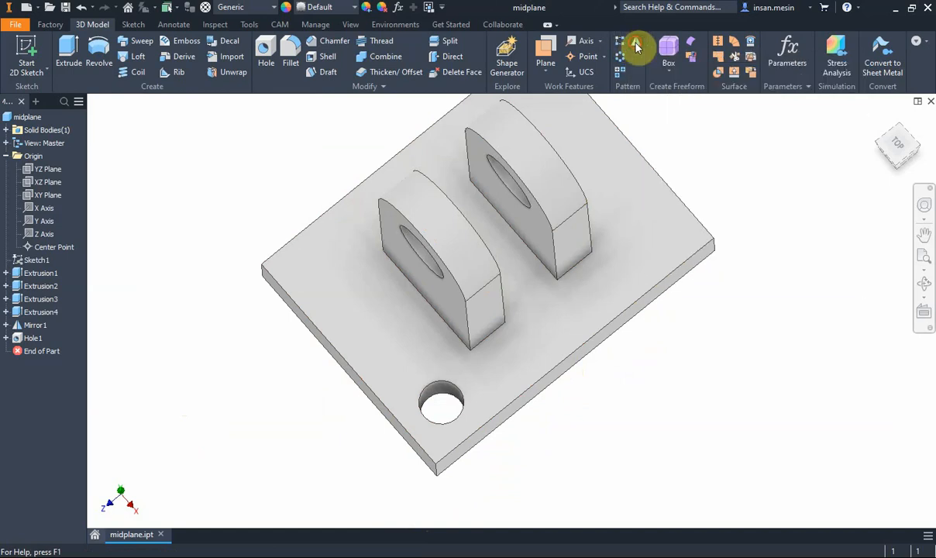
# - Mirror the corner hole about the YZ plane
pyautogui.click(636, 44)
pyautogui.click(450, 395)
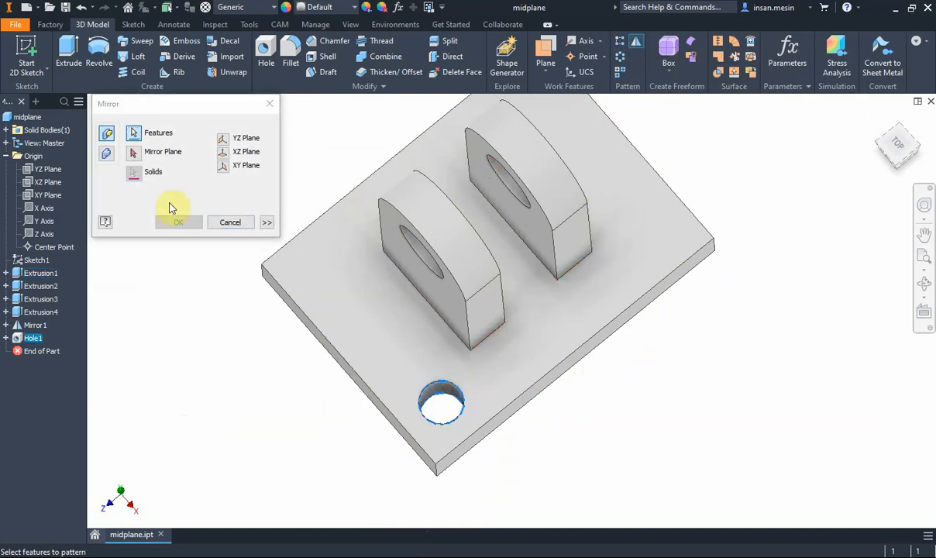
pyautogui.click(134, 153)
pyautogui.click(53, 169)
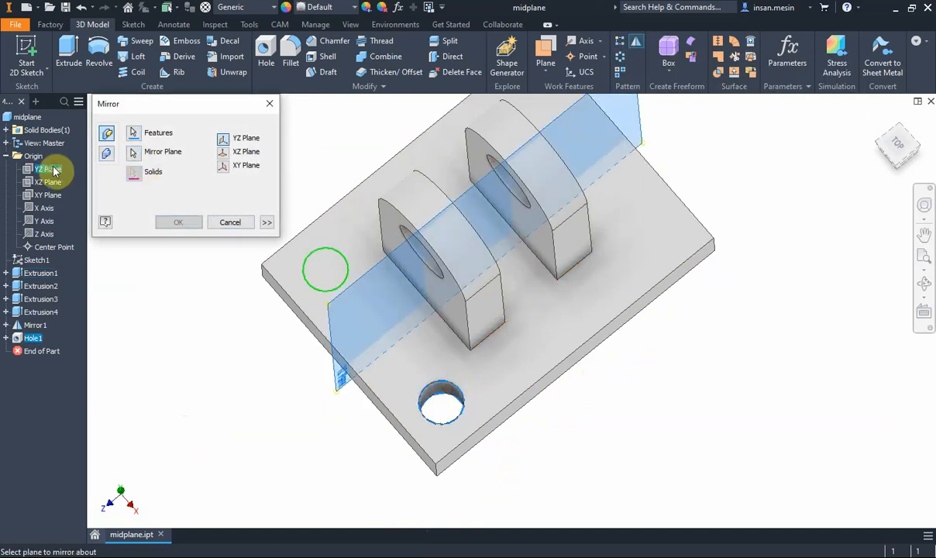
pyautogui.click(179, 223)
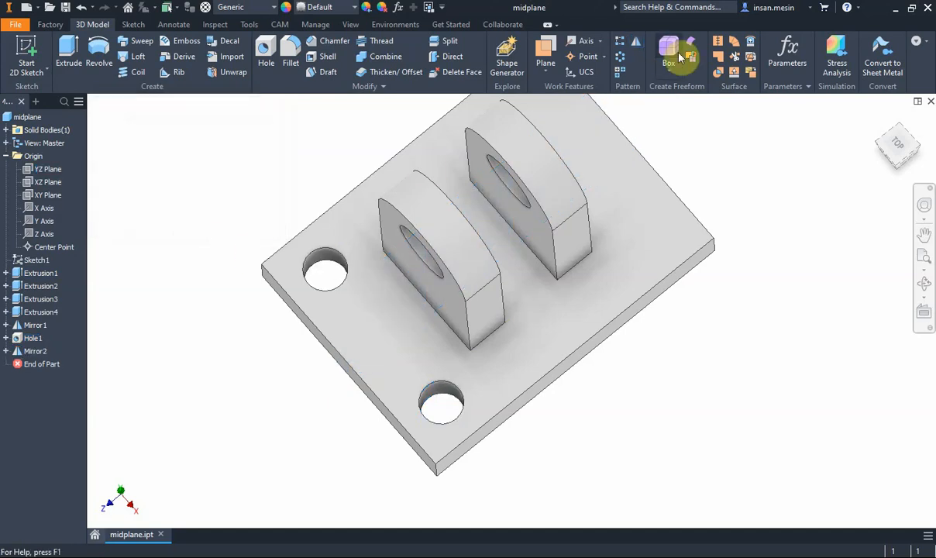
# - Mirror Hole1 and its mirrored copy about the XY plane to put holes at the other two corners
pyautogui.click(636, 44)
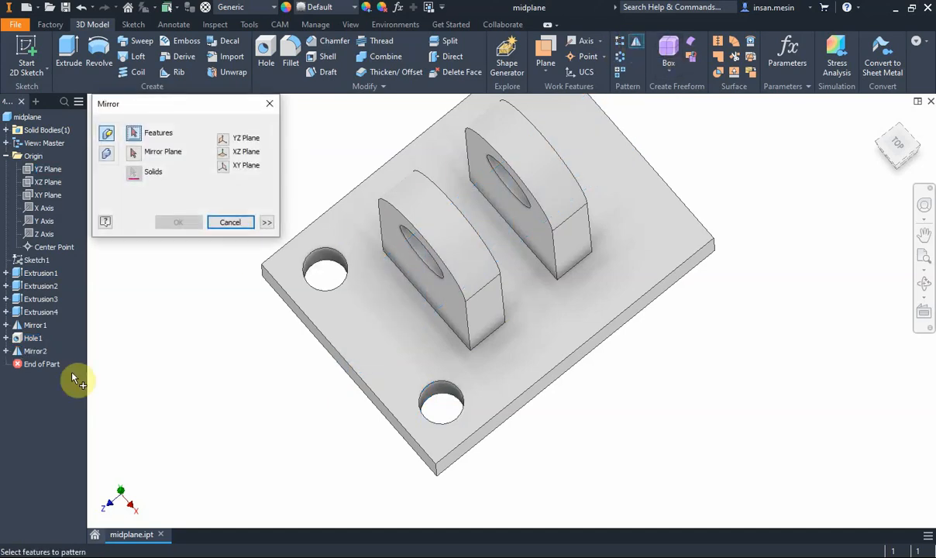
pyautogui.click(32, 338)
pyautogui.click(34, 351)
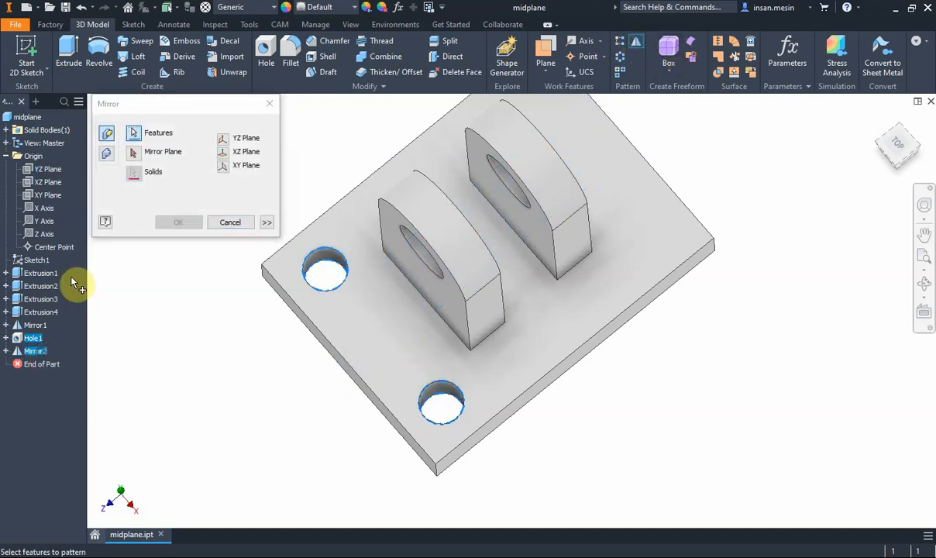
pyautogui.click(133, 152)
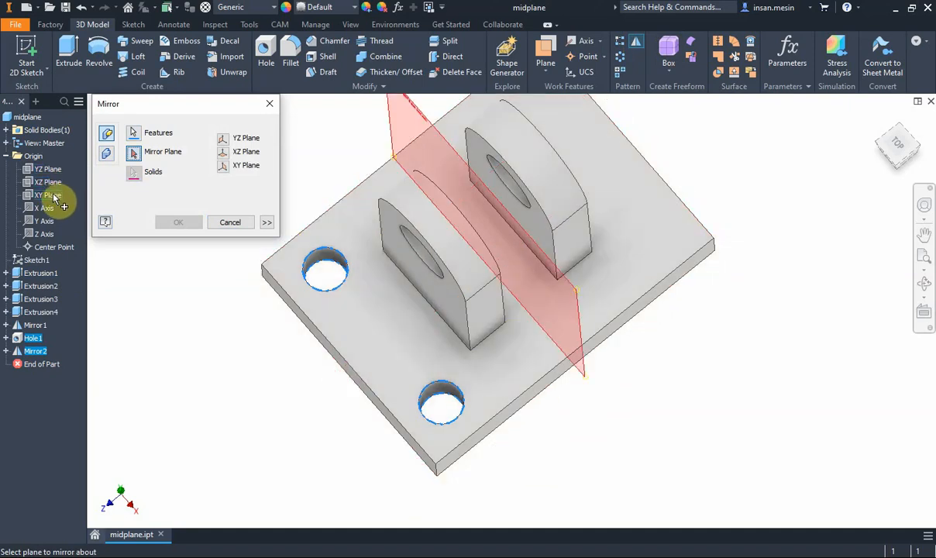
pyautogui.click(49, 194)
pyautogui.click(178, 221)
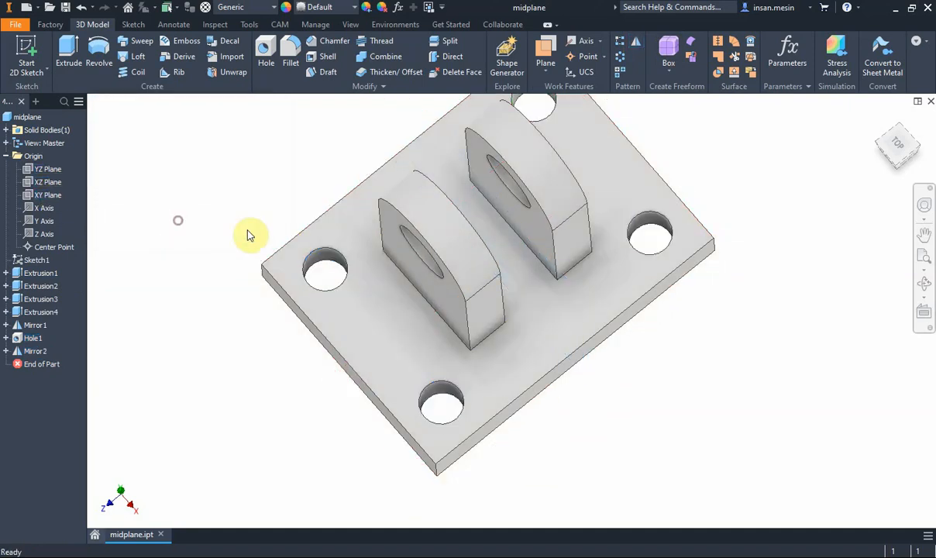
# - Start a new sketch on the XY plane and project the circular edge of the lug hole into it
pyautogui.moveTo(267, 230); pyautogui.dragTo(274, 289, button='middle')
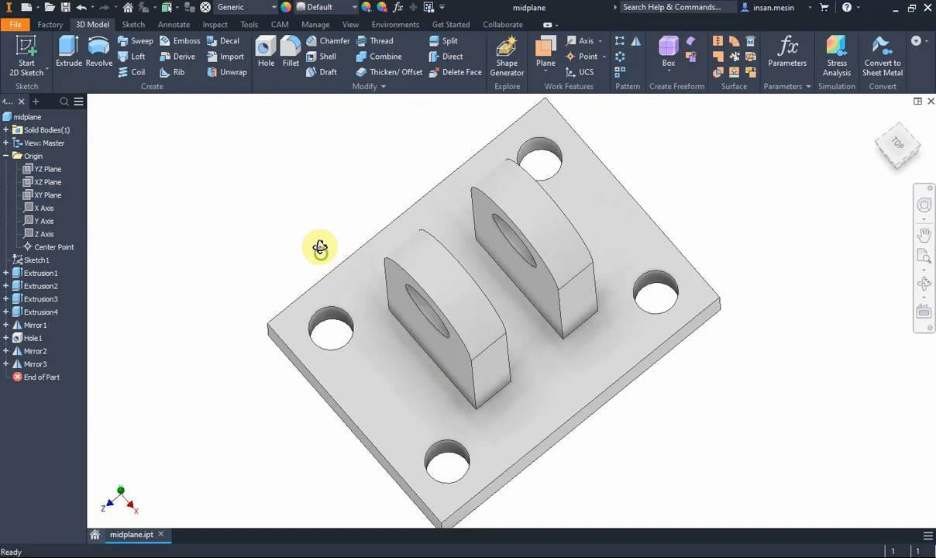
pyautogui.keyDown('shift'); pyautogui.moveTo(317, 247); pyautogui.dragTo(630, 201, button='middle'); pyautogui.keyUp('shift')
pyautogui.press('F6')
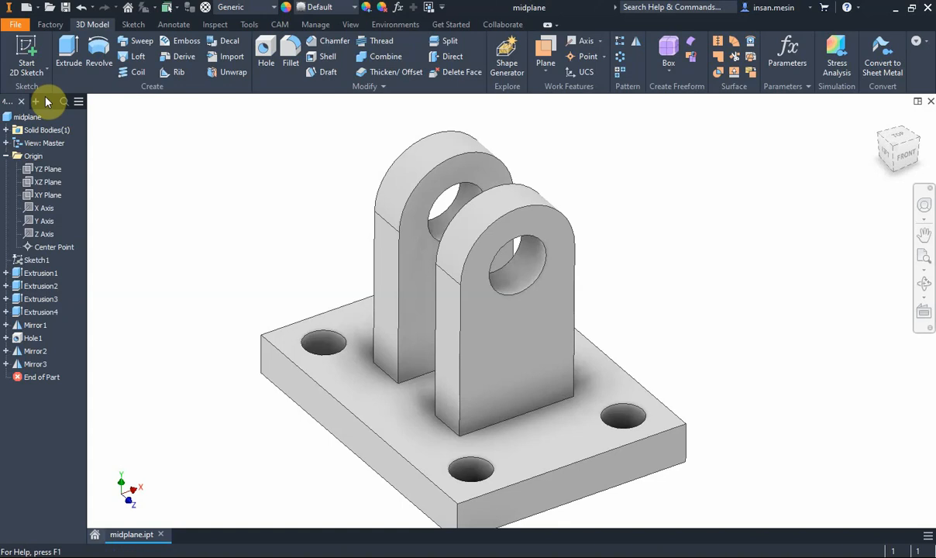
pyautogui.click(27, 48)
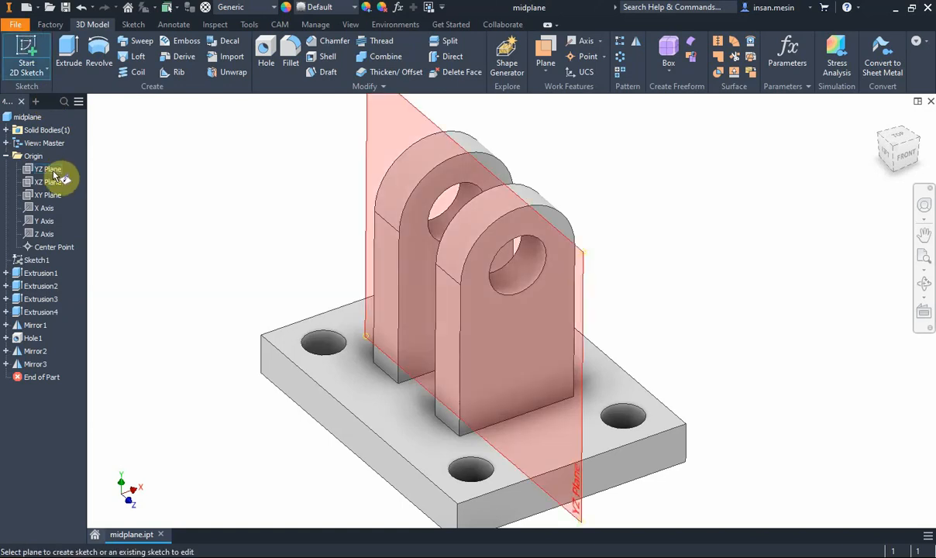
pyautogui.click(48, 197)
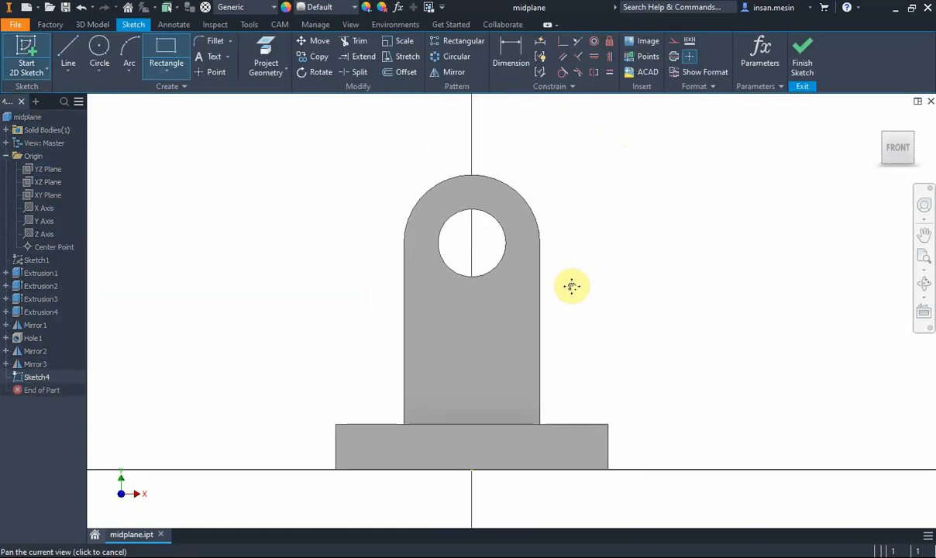
pyautogui.click(266, 58)
pyautogui.click(485, 217)
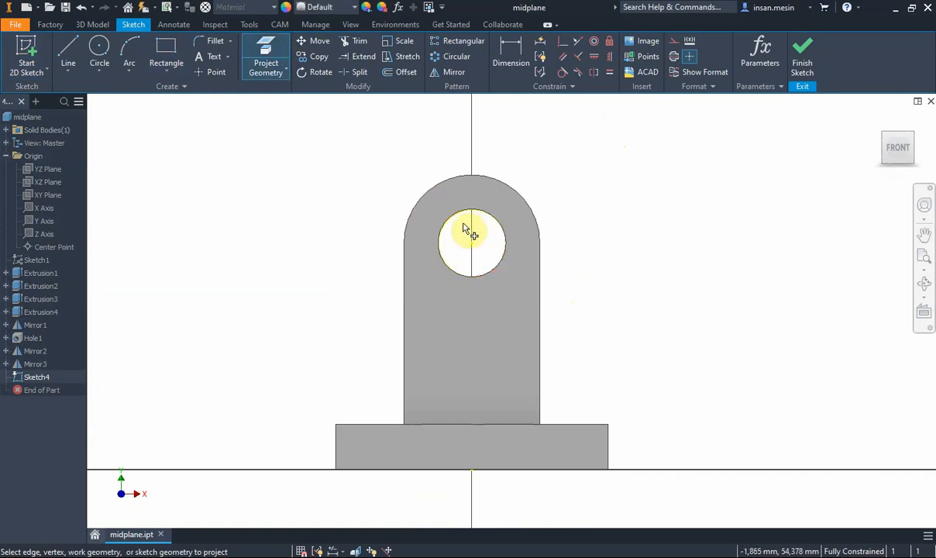
pyautogui.press('Escape')
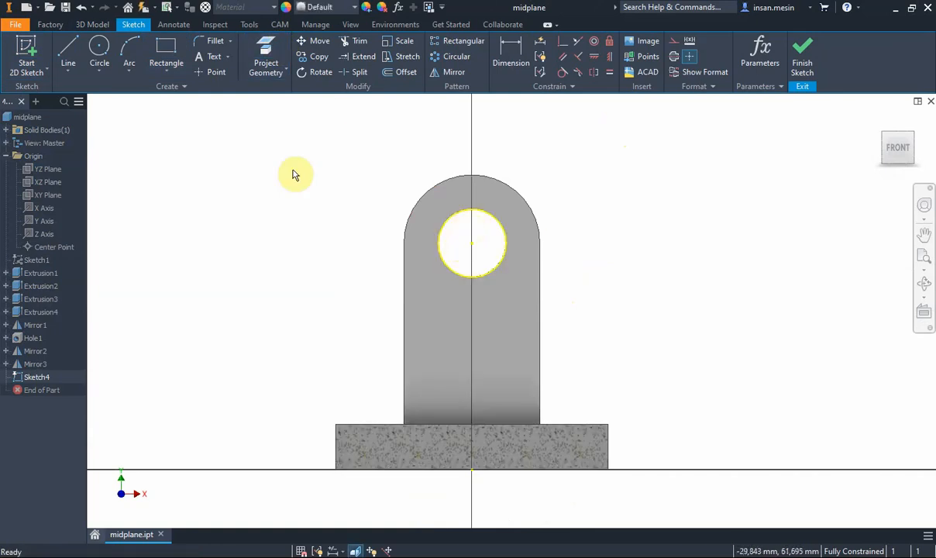
# - Sketch a vertical slot upward from the projected hole's centre, about 107 mm between centres and about 25 mm wide
pyautogui.click(180, 71)
pyautogui.click(199, 202)
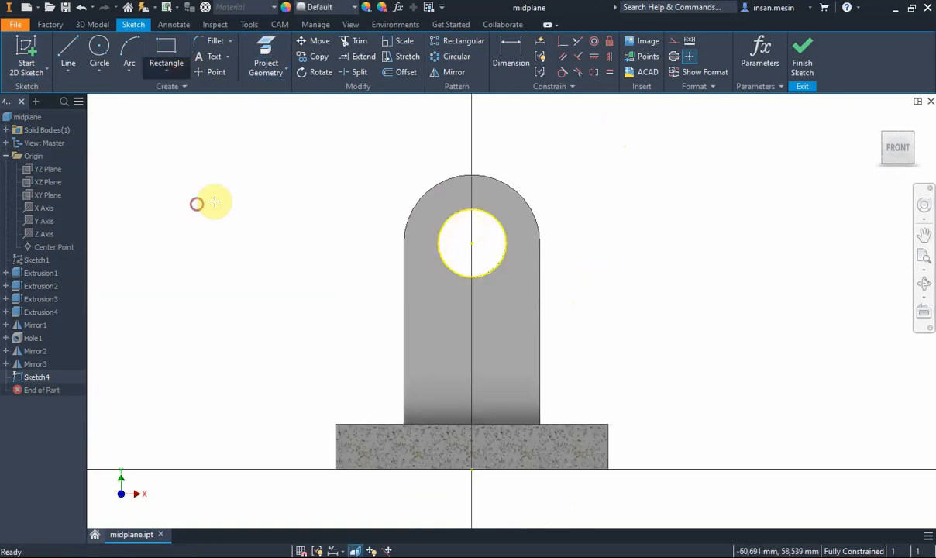
pyautogui.click(473, 244)
pyautogui.moveTo(473, 245); pyautogui.dragTo(442, 419, button='middle')
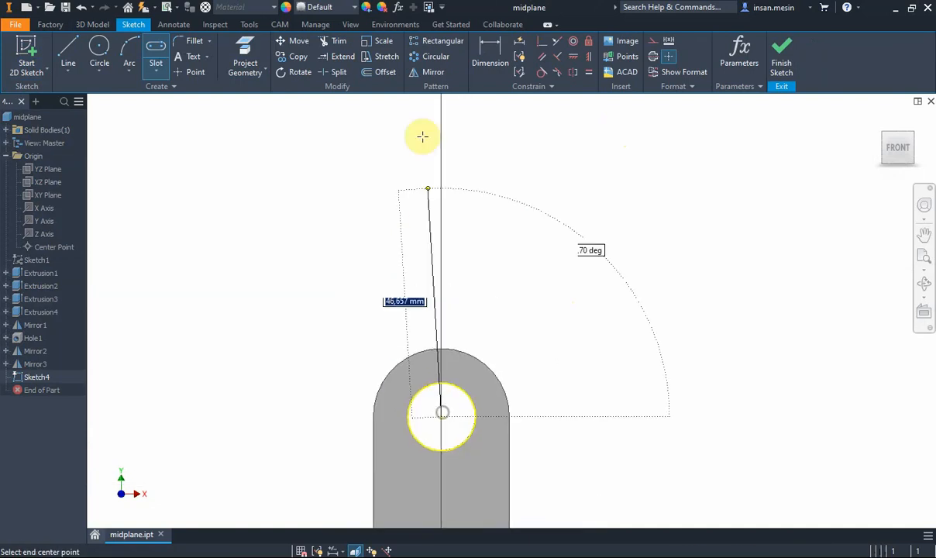
pyautogui.scroll(3, 431, 310)
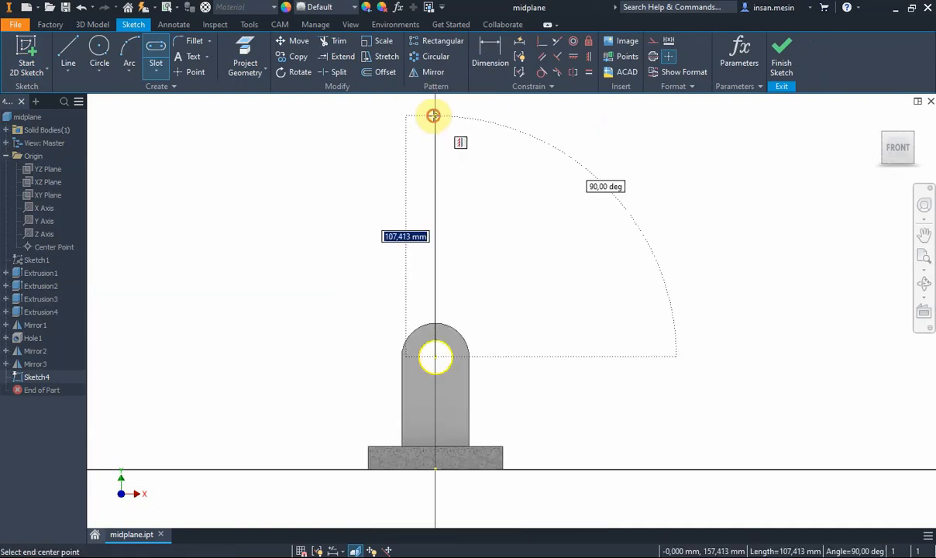
pyautogui.click(432, 114)
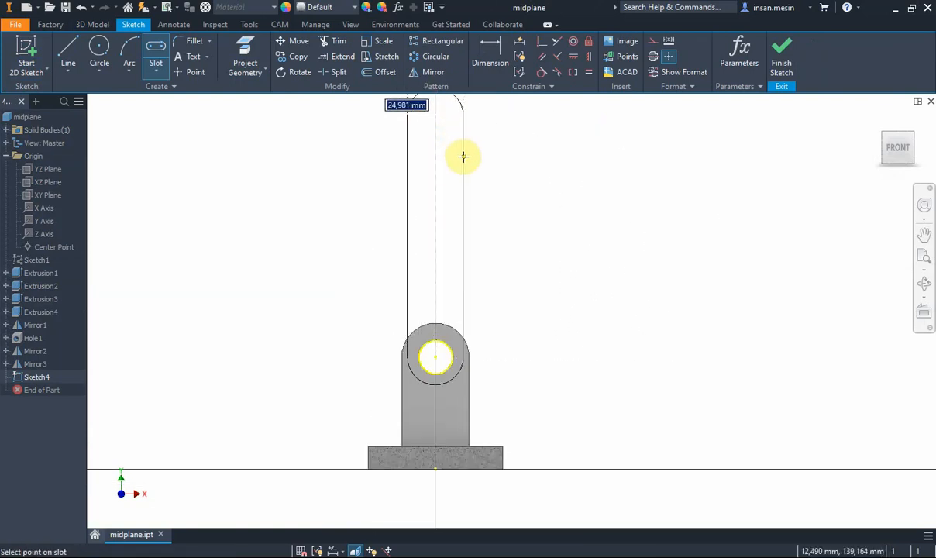
pyautogui.click(463, 157)
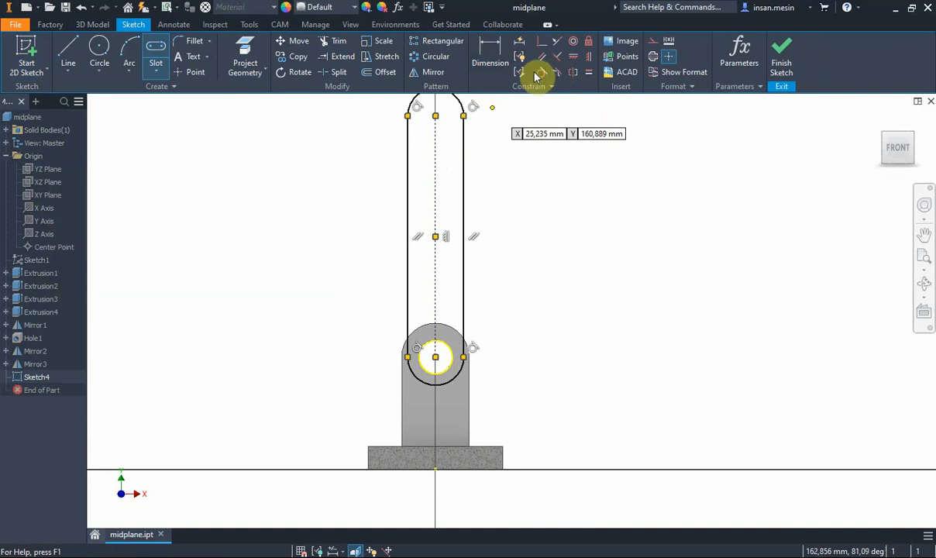
# - Dimension the slot's width between its two straight sides and set it to 25 mm
pyautogui.click(492, 58)
pyautogui.click(465, 180)
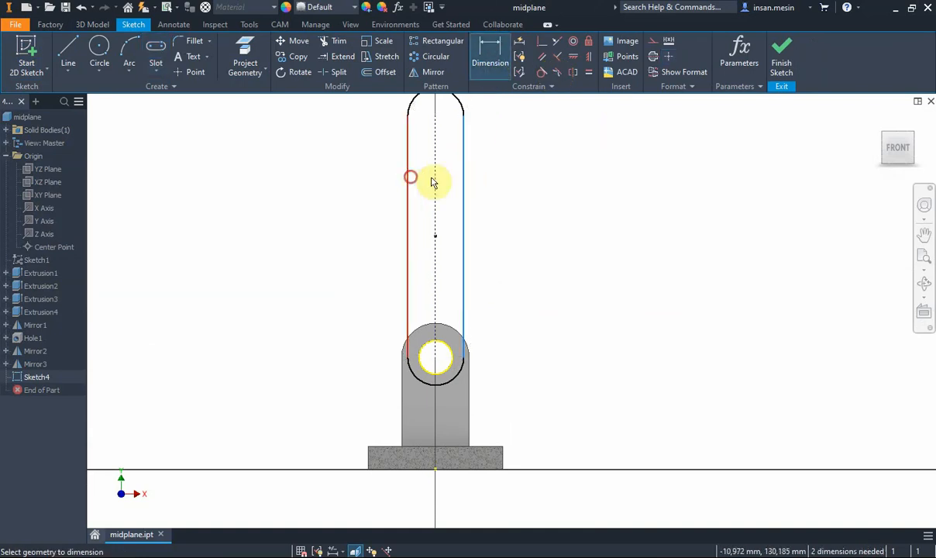
pyautogui.click(432, 182)
pyautogui.click(489, 181)
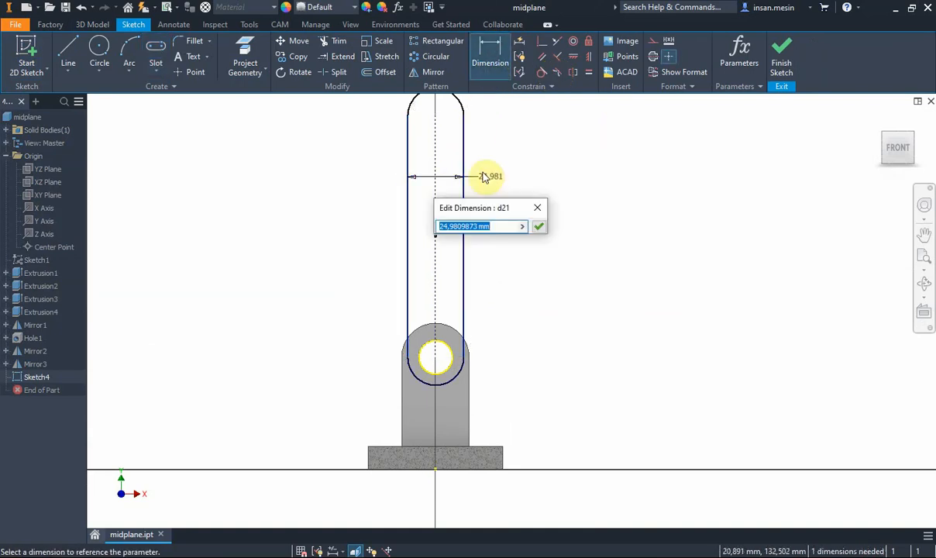
pyautogui.write('25')
pyautogui.press('Return')
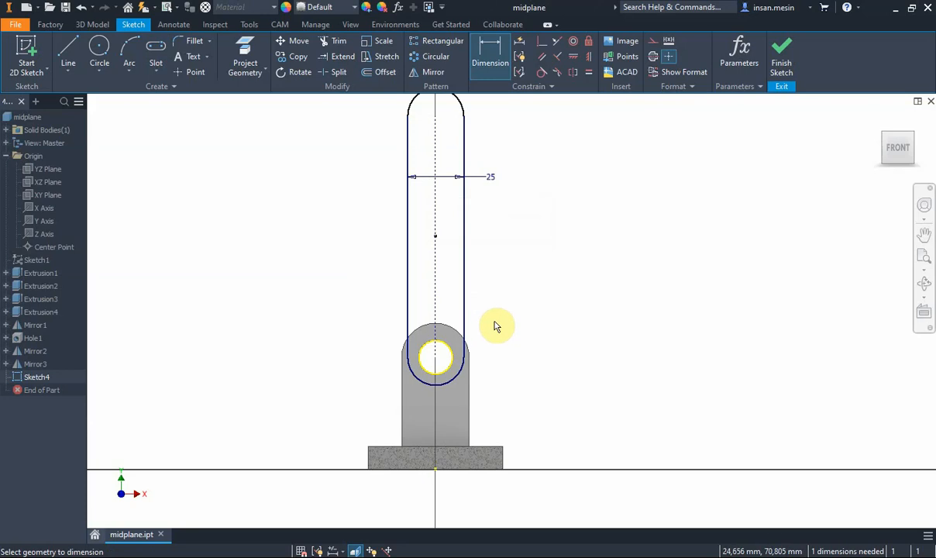
# - Dimension the slot's centre-to-centre length as 100 mm and finish the sketch
pyautogui.click(436, 256)
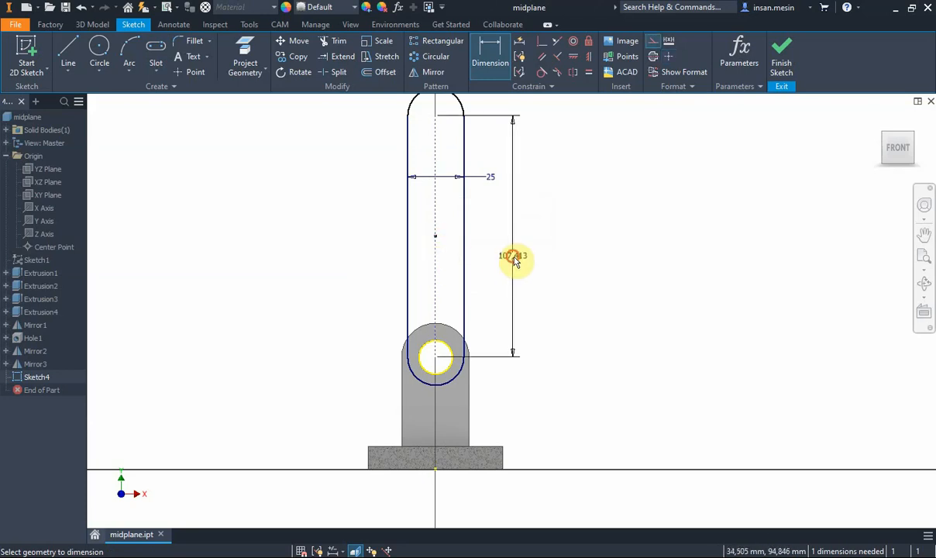
pyautogui.click(513, 261)
pyautogui.write('100')
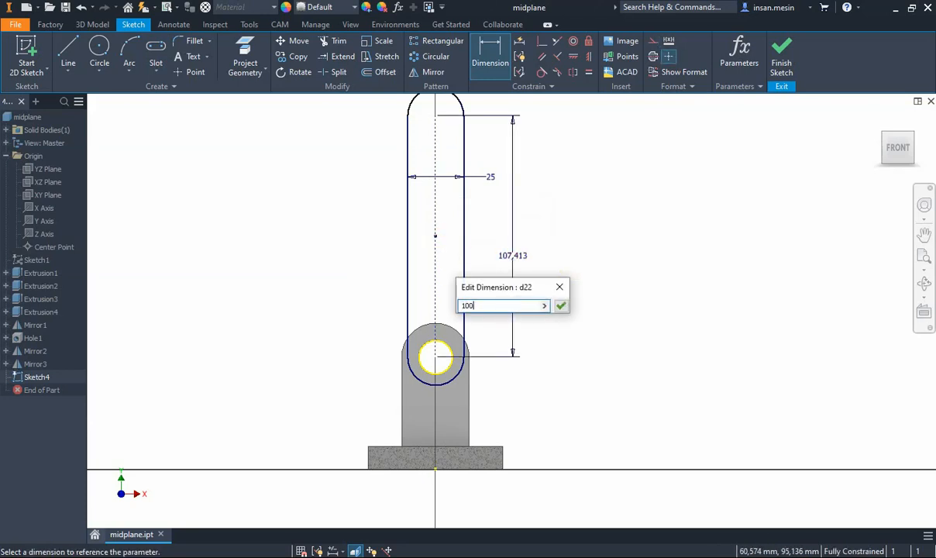
pyautogui.press('Return')
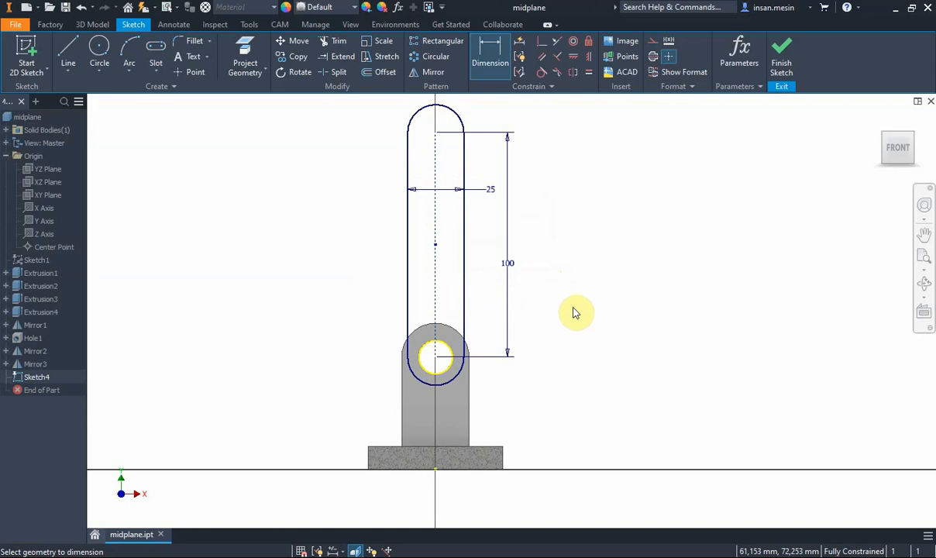
pyautogui.click(781, 62)
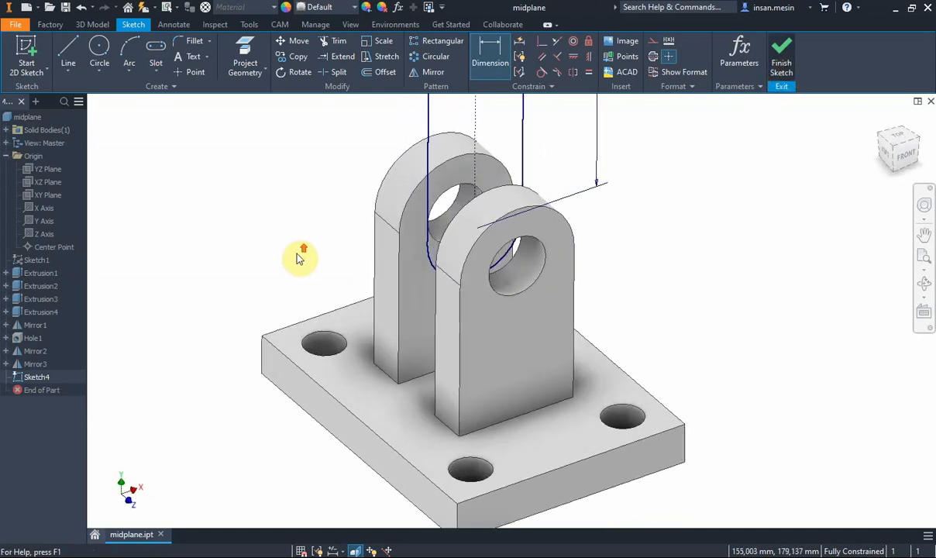
# - Extrude the slot profile around the projected hole symmetrically by 10 mm as a new solid body
pyautogui.click(68, 53)
pyautogui.scroll(-5, 324, 244)
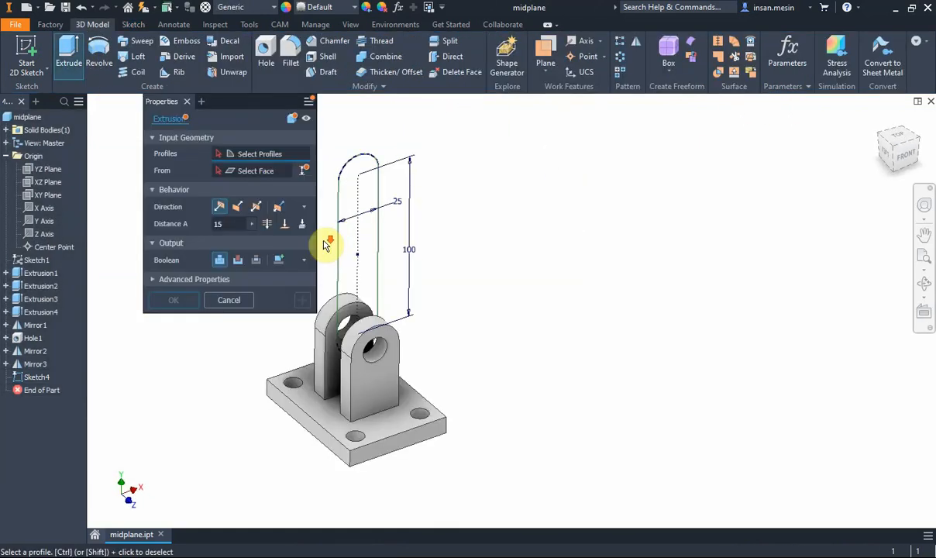
pyautogui.click(382, 244)
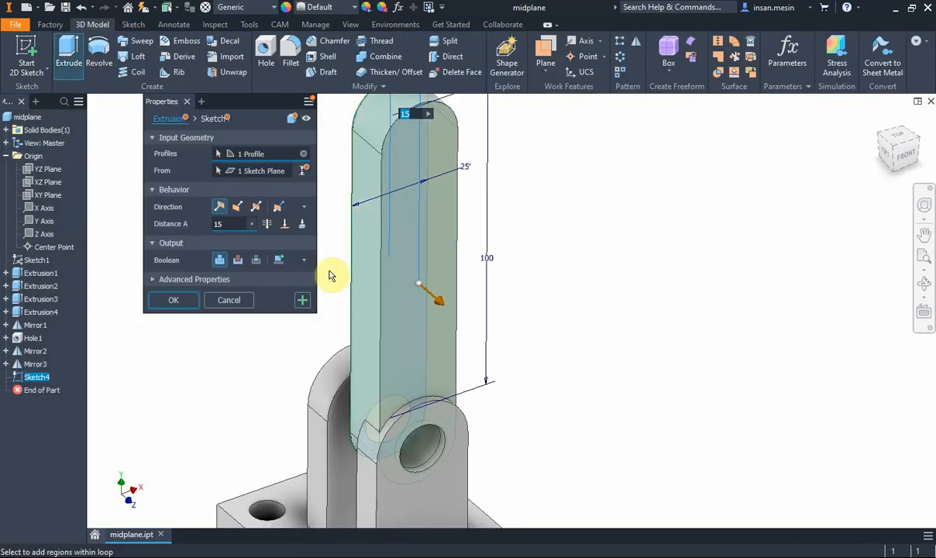
pyautogui.click(256, 207)
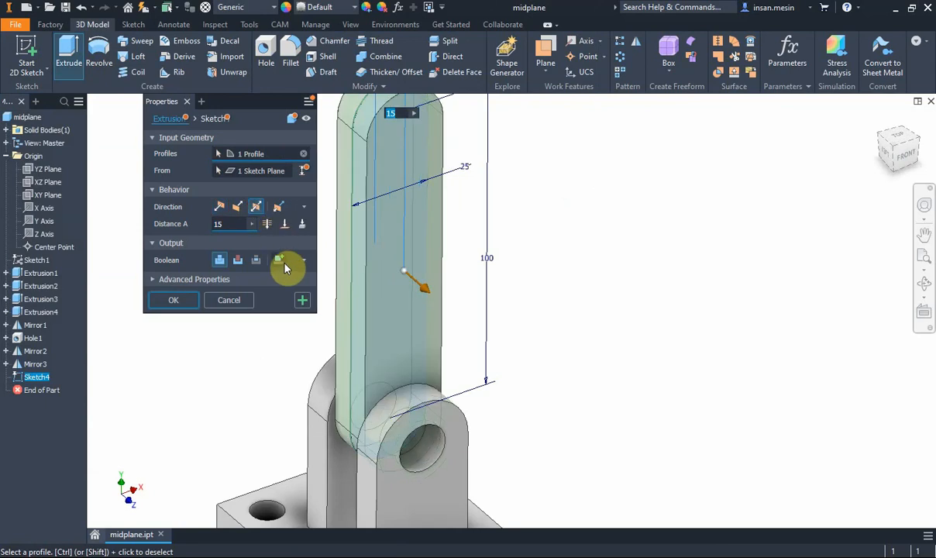
pyautogui.click(279, 259)
pyautogui.click(230, 223)
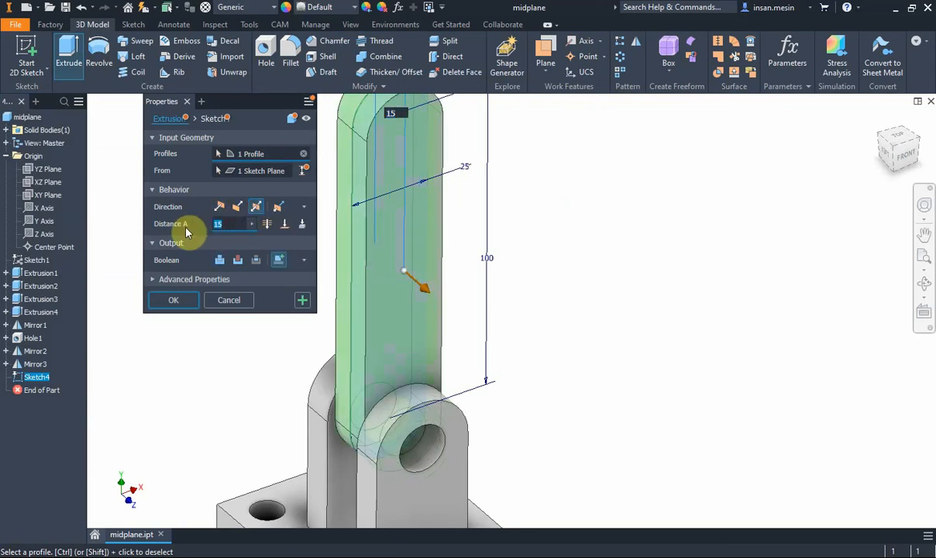
pyautogui.write('10')
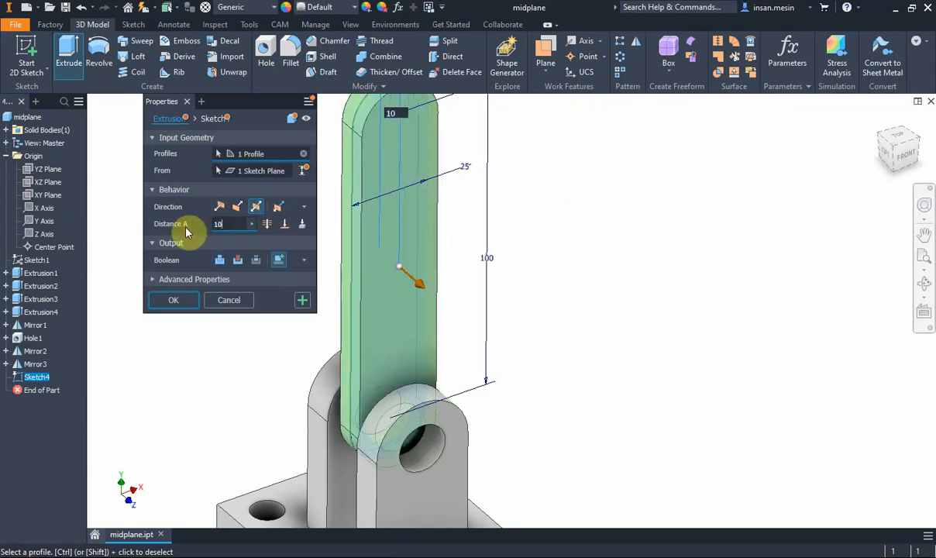
pyautogui.click(177, 300)
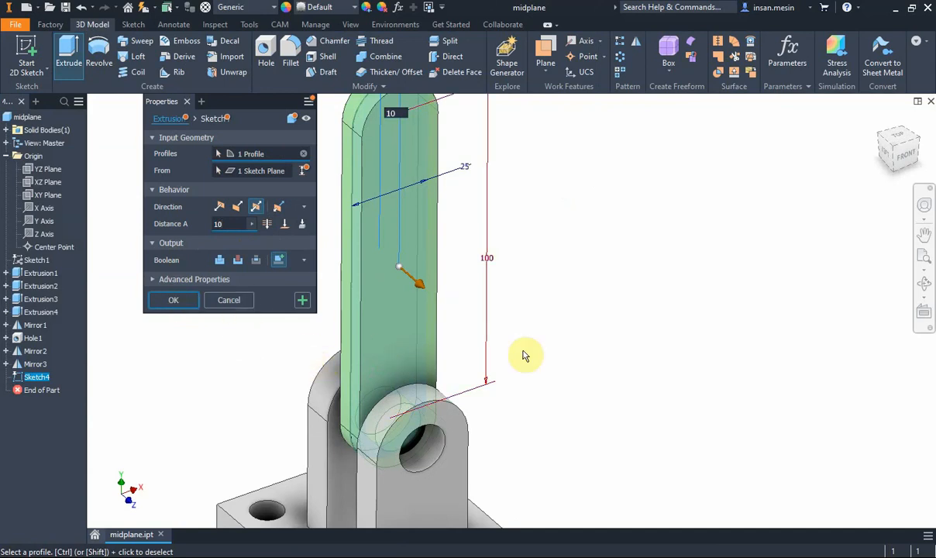
pyautogui.keyDown('shift'); pyautogui.moveTo(618, 315); pyautogui.dragTo(597, 305, button='middle'); pyautogui.keyUp('shift')
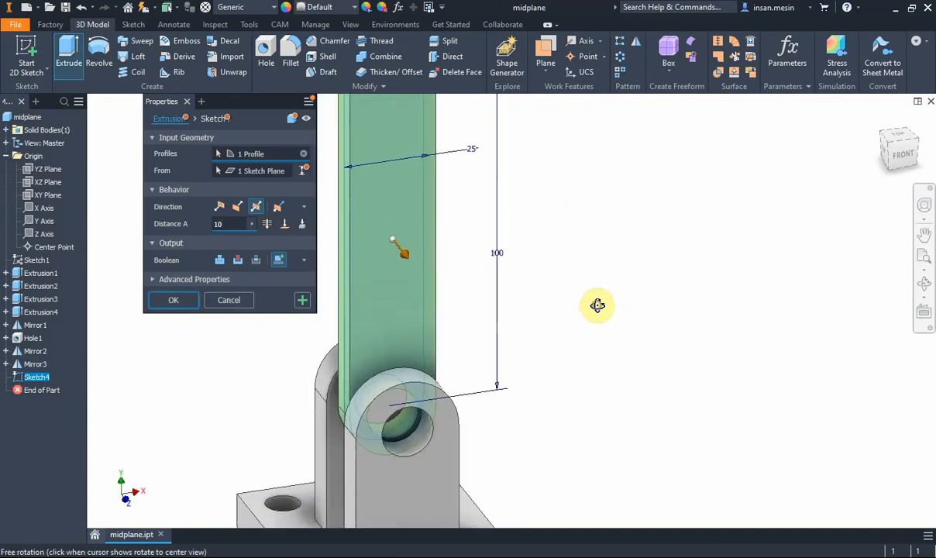
pyautogui.click(176, 301)
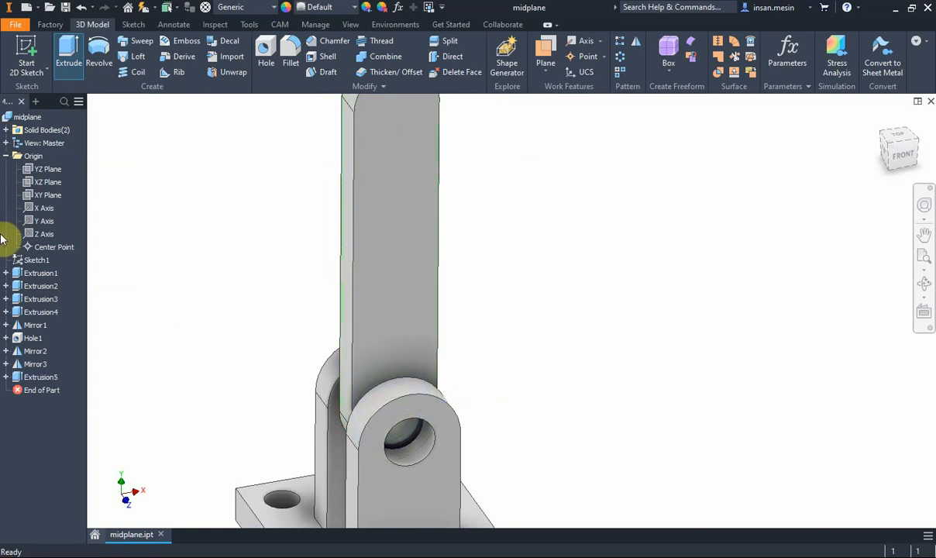
# - Rename the base solid body as bracket and the slot-shaped solid body as lengan
pyautogui.click(6, 130)
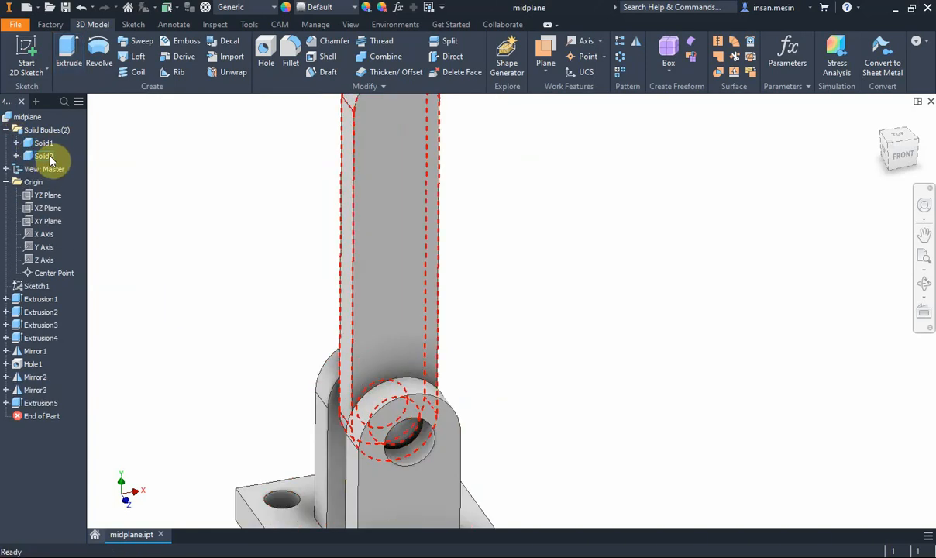
pyautogui.scroll(3, 519, 261)
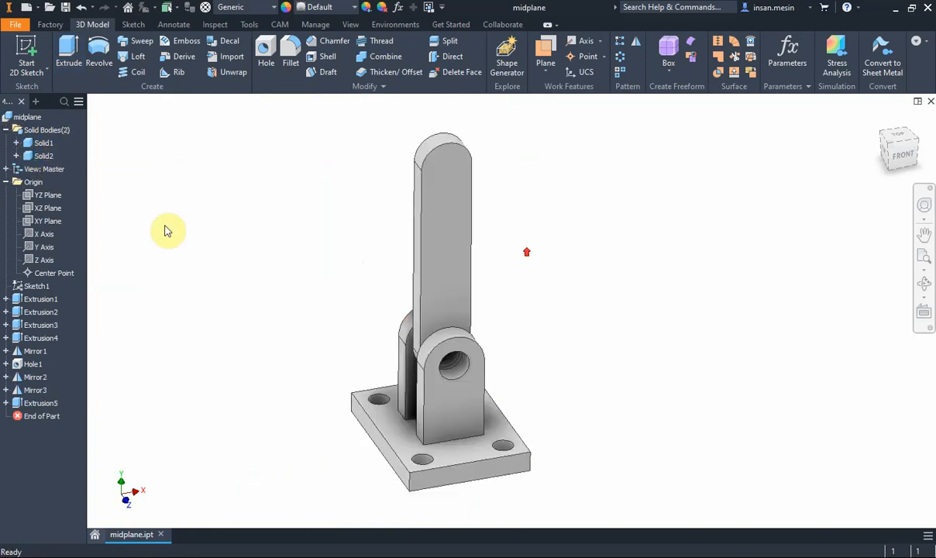
pyautogui.scroll(-3, 112, 174)
pyautogui.click(42, 143)
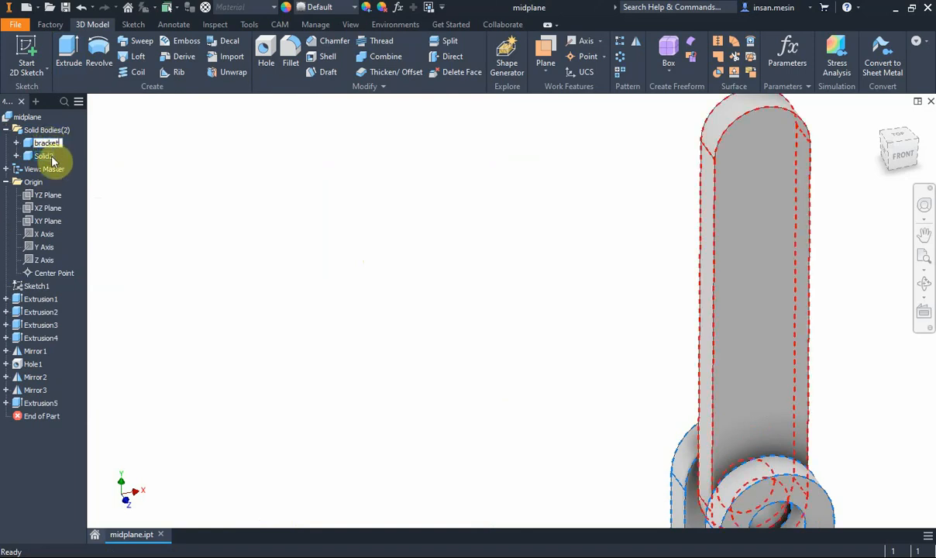
pyautogui.click(44, 157)
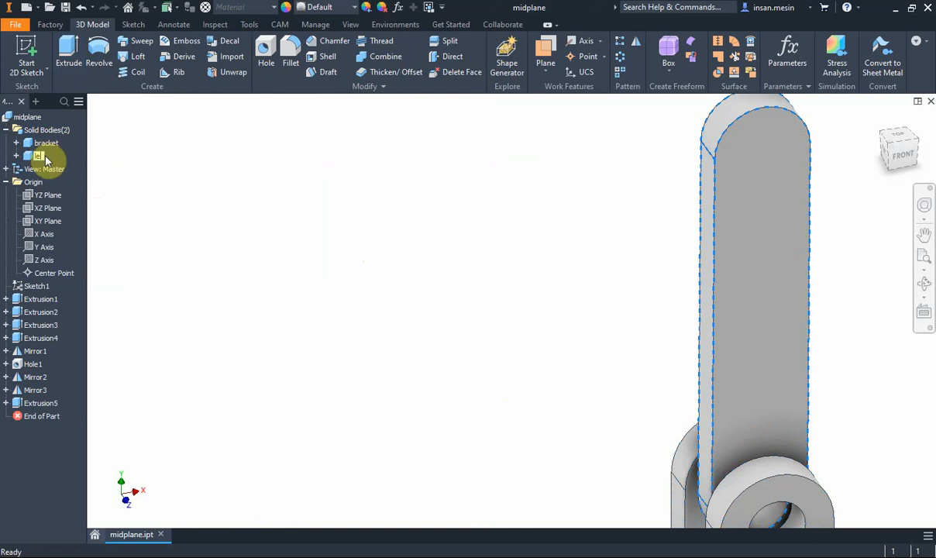
pyautogui.press('Return')
pyautogui.press('F2')
pyautogui.moveTo(411, 227); pyautogui.dragTo(291, 177)
pyautogui.moveTo(290, 177); pyautogui.dragTo(303, 188, button='middle')
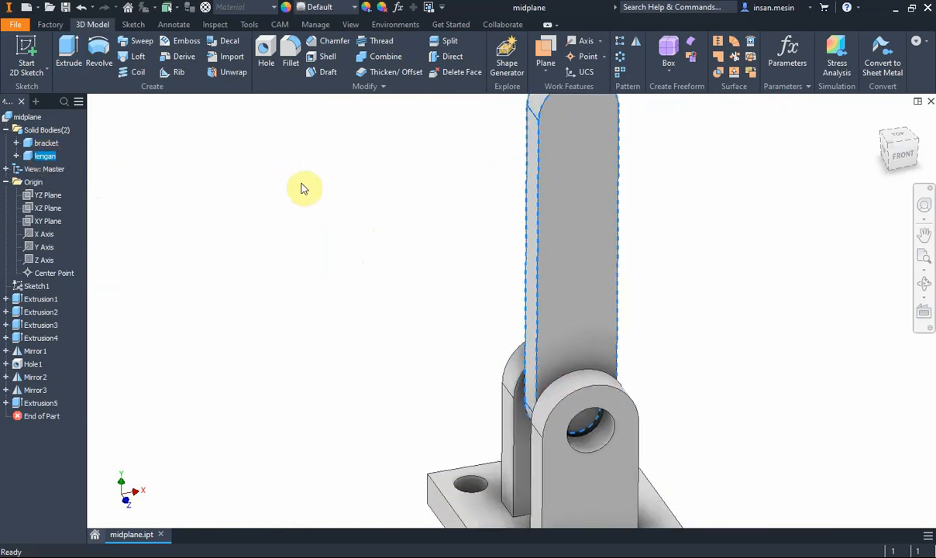
pyautogui.click(303, 188)
# - Start a new sketch on the broad front face of the arm between the two lugs
pyautogui.scroll(-3, 326, 284)
pyautogui.keyDown('shift'); pyautogui.moveTo(321, 282); pyautogui.dragTo(420, 269, button='middle'); pyautogui.keyUp('shift')
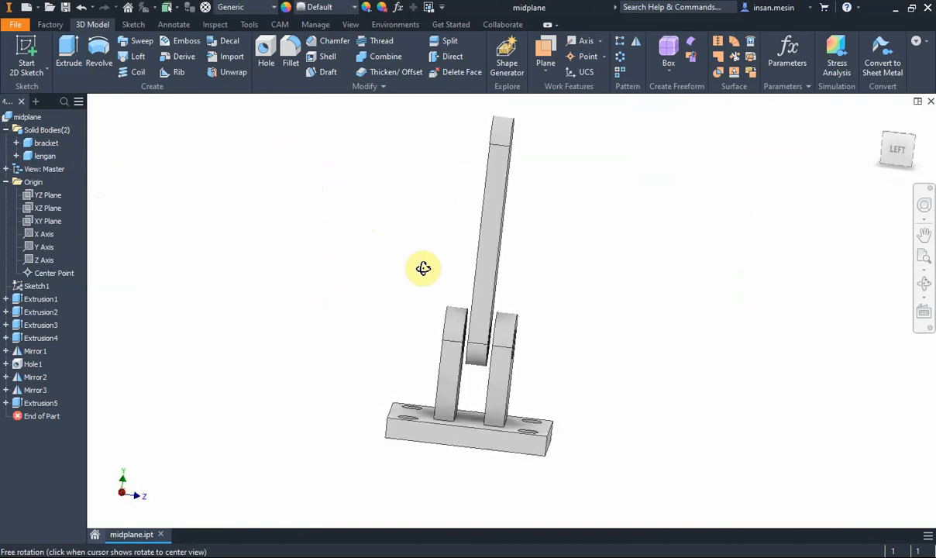
pyautogui.scroll(3, 496, 365)
pyautogui.keyDown('shift'); pyautogui.moveTo(486, 350); pyautogui.dragTo(464, 345, button='middle'); pyautogui.keyUp('shift')
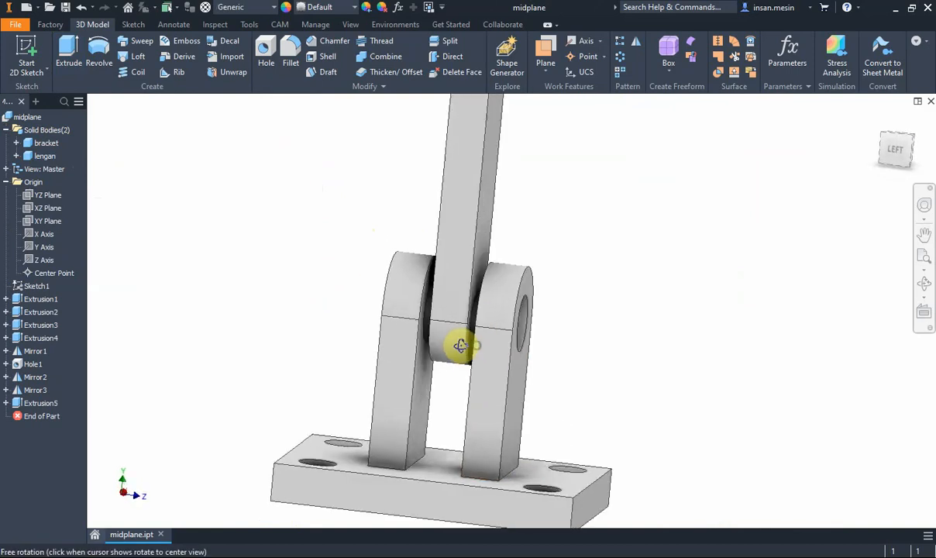
pyautogui.click(26, 48)
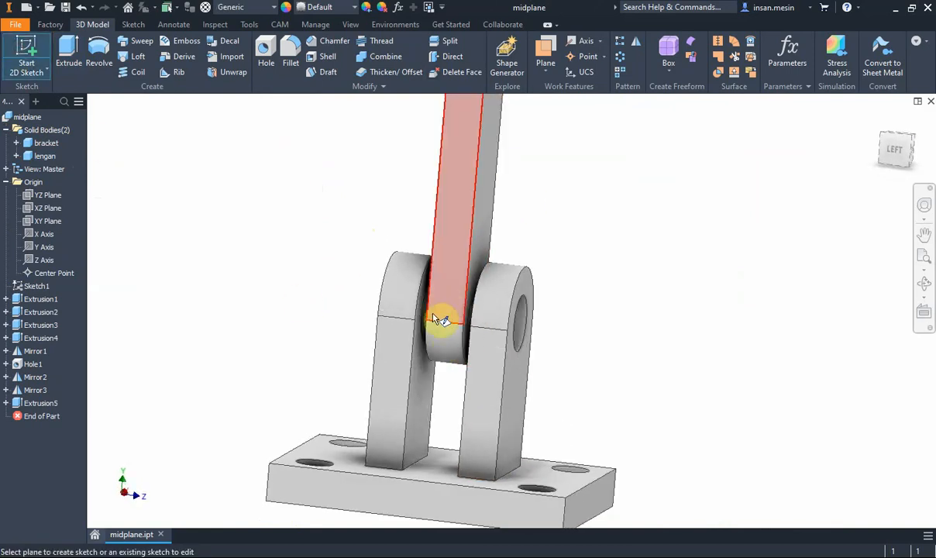
pyautogui.click(488, 240)
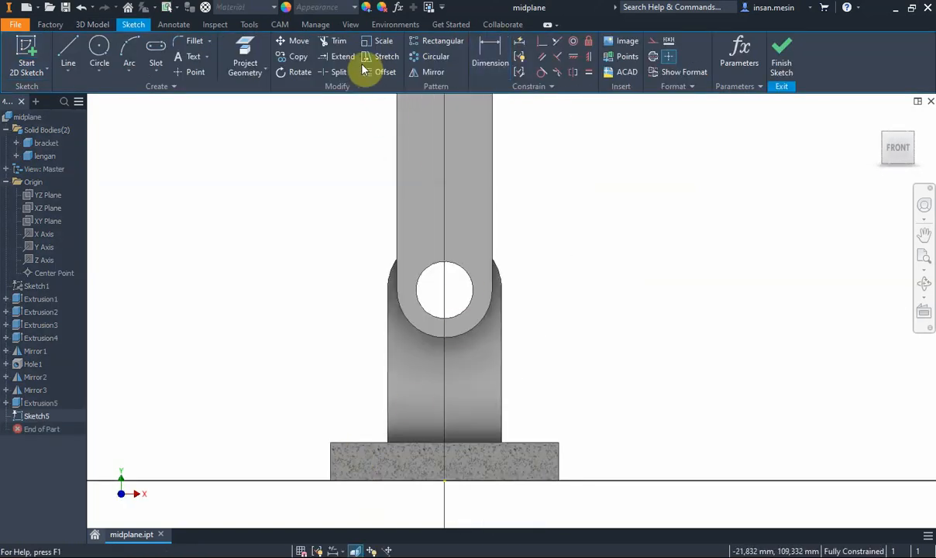
# - Project the arm's hole edge, offset it outward by 3 mm, and finish the sketch
pyautogui.click(246, 60)
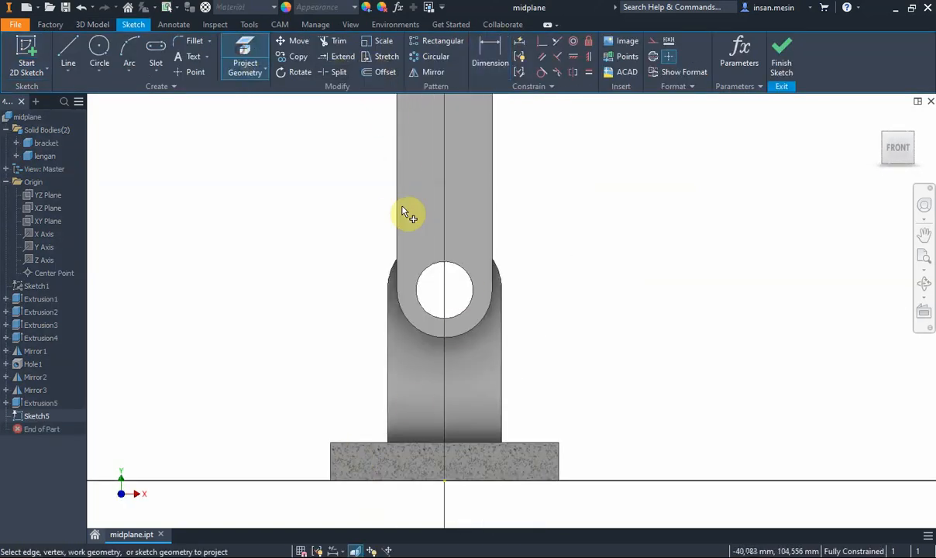
pyautogui.click(426, 268)
pyautogui.click(379, 71)
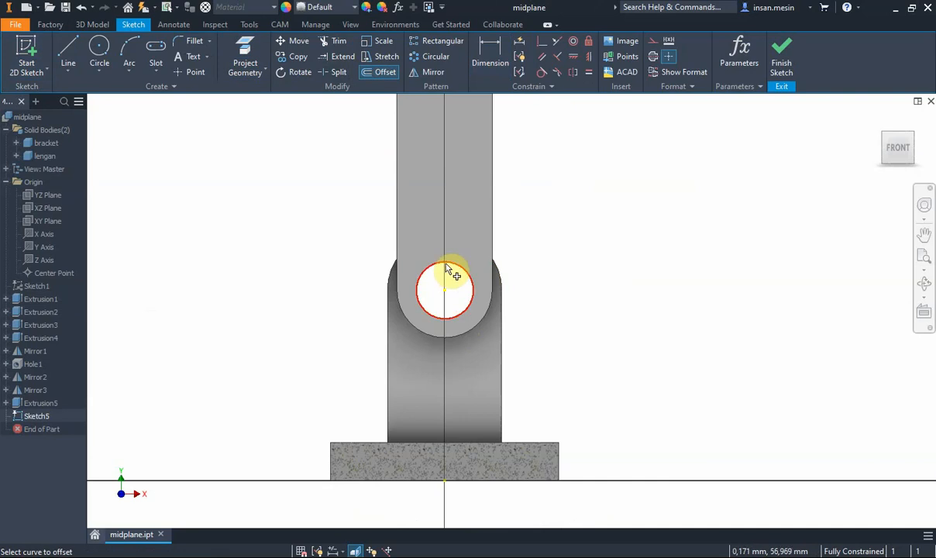
pyautogui.click(453, 266)
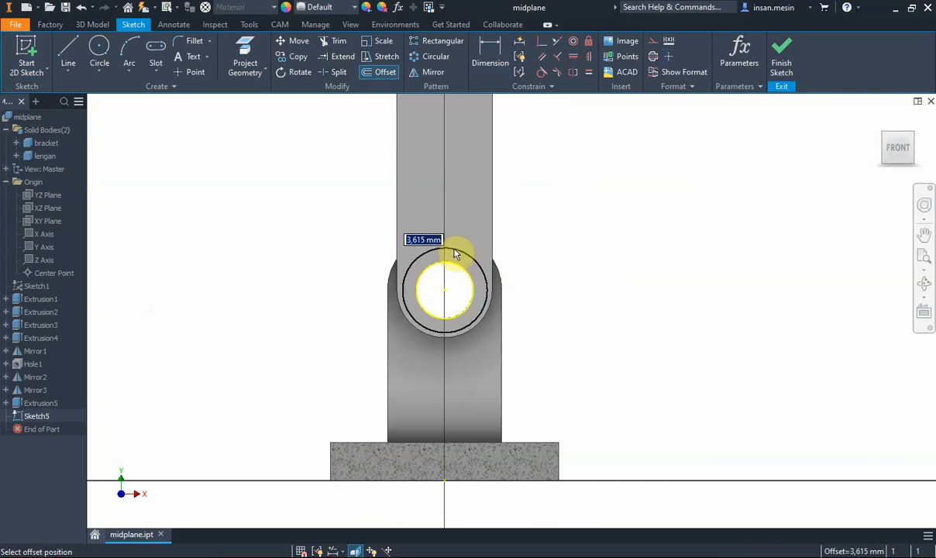
pyautogui.write('3')
pyautogui.press('Return')
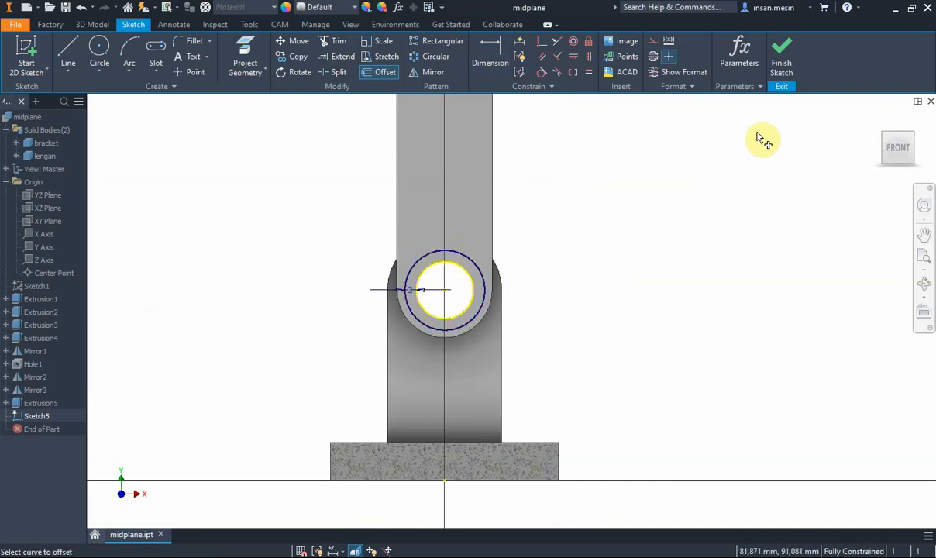
pyautogui.click(783, 62)
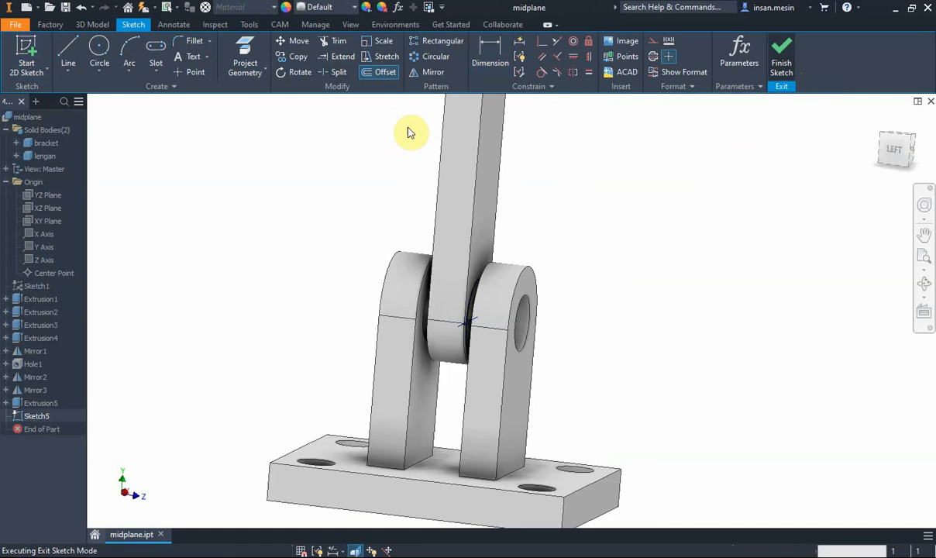
# - Extrude the ring profile up to the adjacent lug's inner face as a new solid body, and rename that body ring
pyautogui.click(73, 54)
pyautogui.scroll(5, 476, 299)
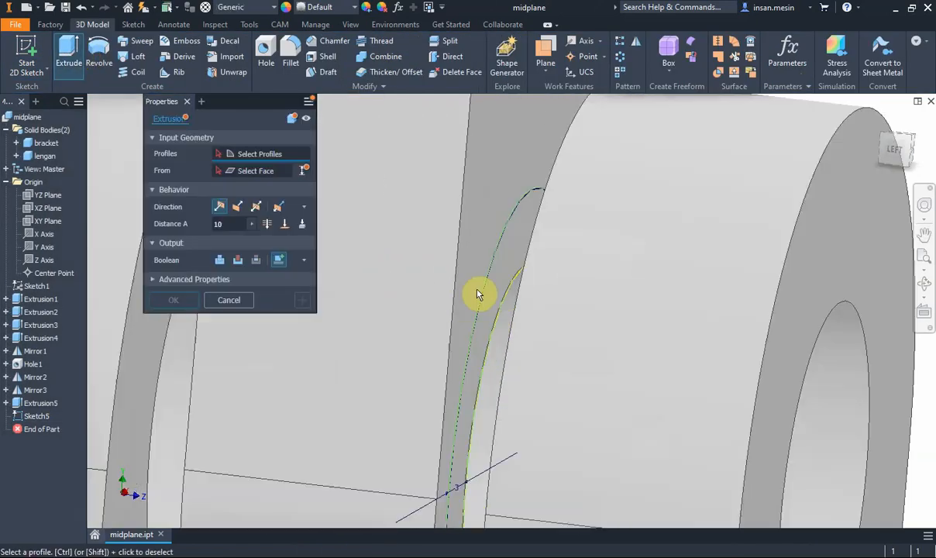
pyautogui.click(486, 280)
pyautogui.scroll(-5, 457, 225)
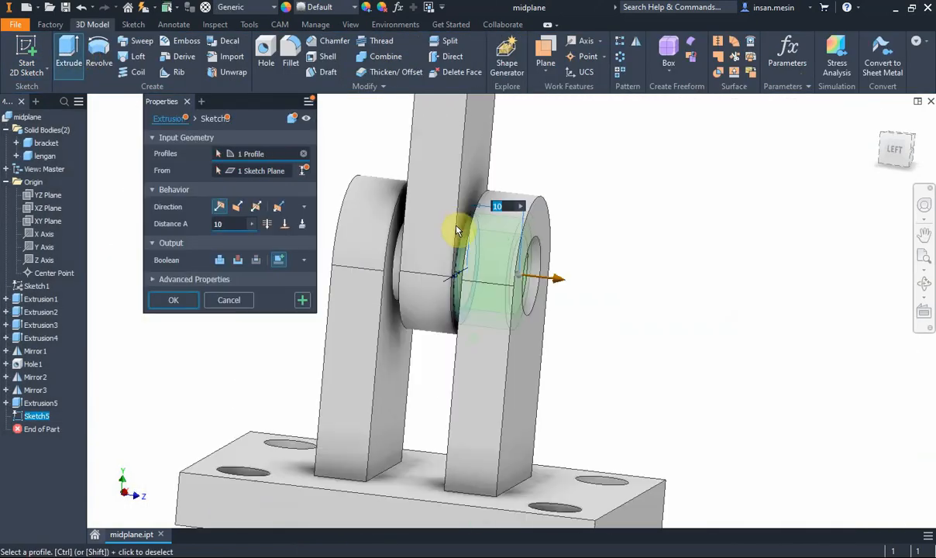
pyautogui.click(283, 225)
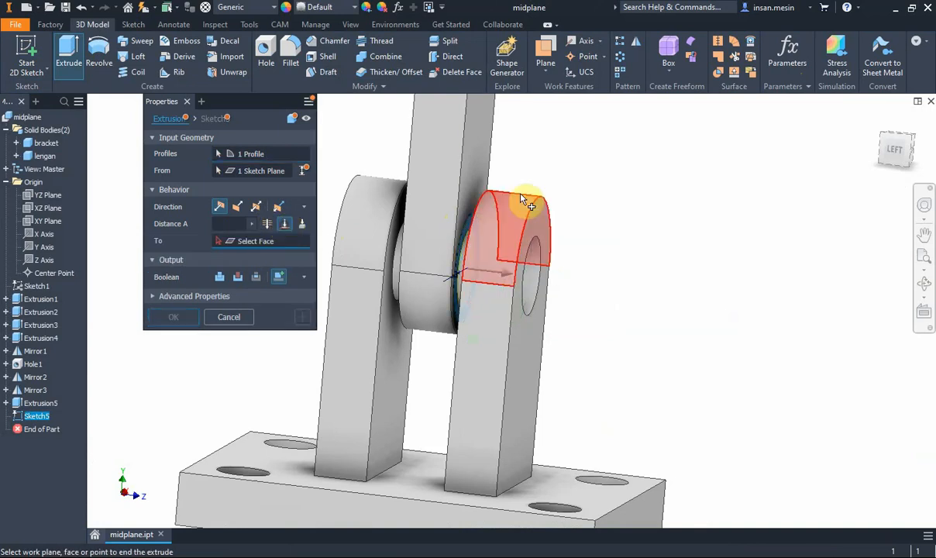
pyautogui.keyDown('shift'); pyautogui.moveTo(526, 202); pyautogui.dragTo(475, 211, button='middle'); pyautogui.keyUp('shift')
pyautogui.click(475, 211)
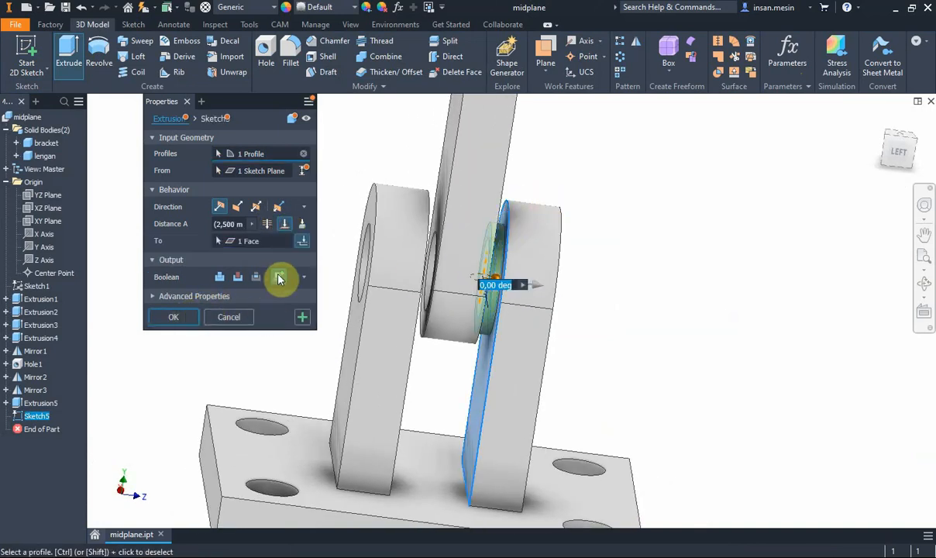
pyautogui.click(191, 315)
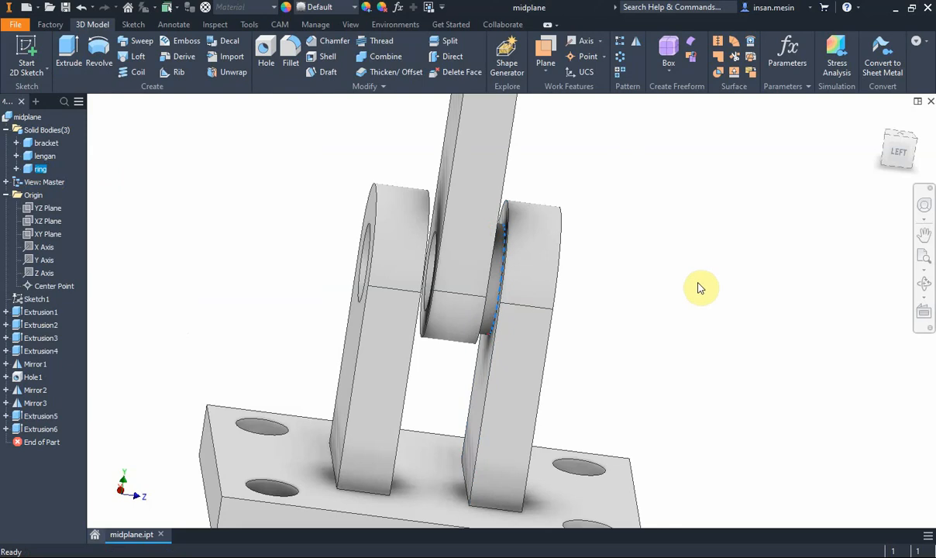
# - Examine the ring and the clearances between the arm and both lugs from several angles
pyautogui.keyDown('shift'); pyautogui.moveTo(718, 288); pyautogui.dragTo(652, 271, button='middle'); pyautogui.keyUp('shift')
pyautogui.click(652, 271)
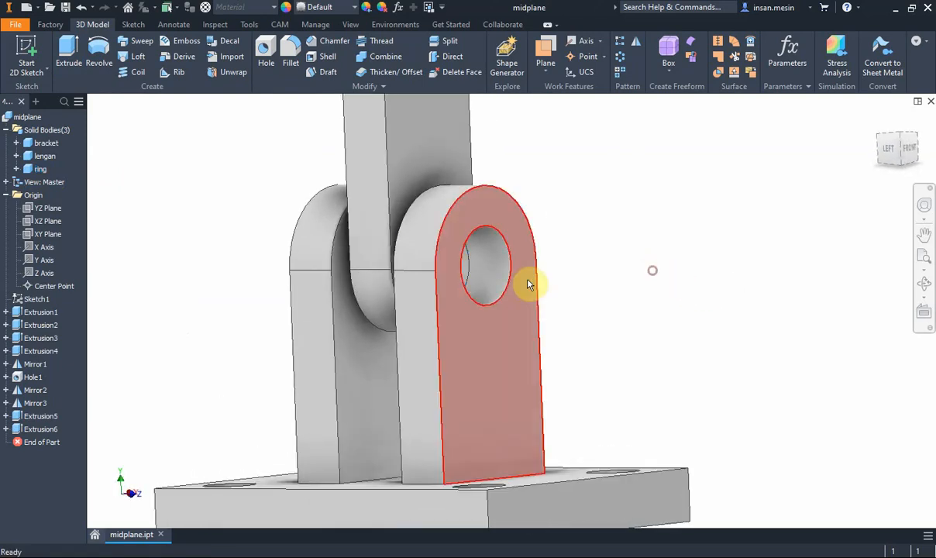
pyautogui.scroll(3, 529, 280)
pyautogui.keyDown('shift'); pyautogui.moveTo(584, 264); pyautogui.dragTo(648, 266, button='middle'); pyautogui.keyUp('shift')
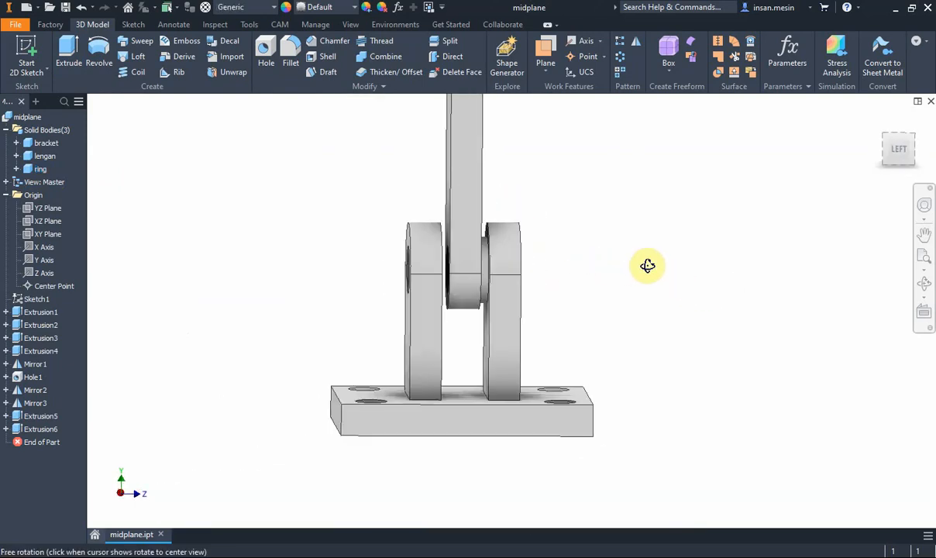
pyautogui.scroll(-4, 454, 280)
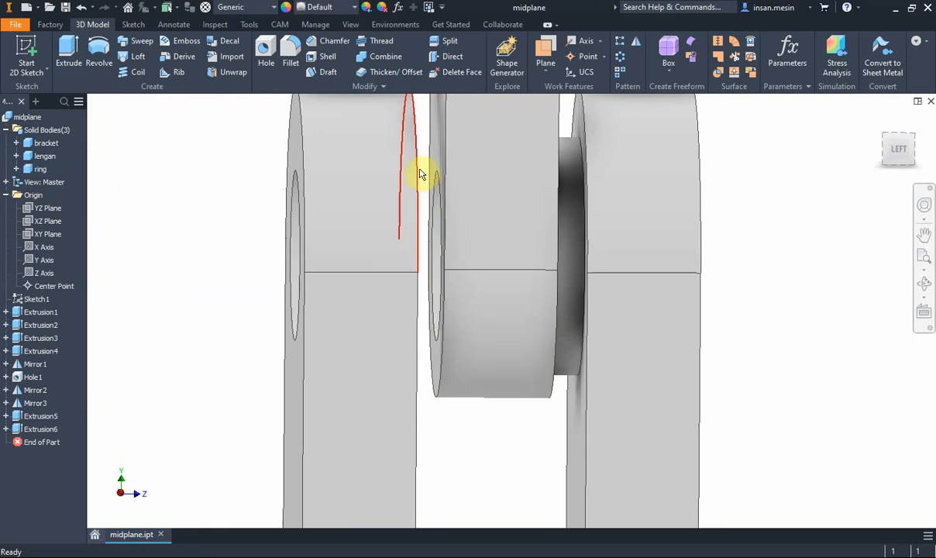
pyautogui.scroll(4, 436, 182)
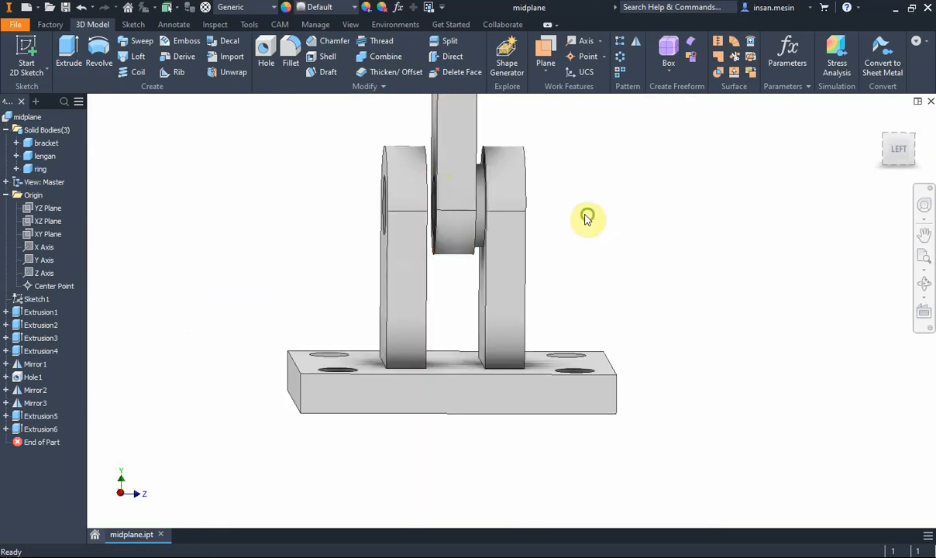
pyautogui.keyDown('shift'); pyautogui.moveTo(589, 217); pyautogui.dragTo(556, 236, button='middle'); pyautogui.keyUp('shift')
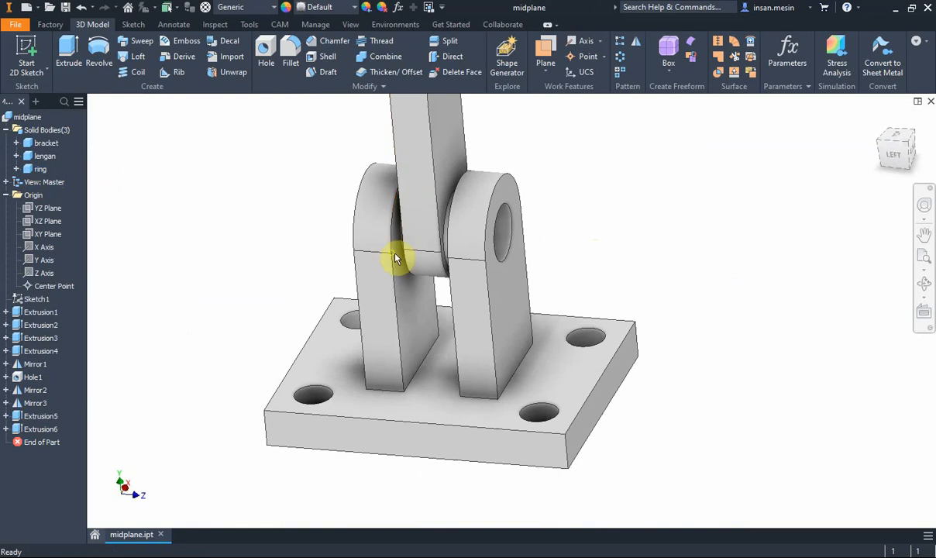
pyautogui.click(27, 56)
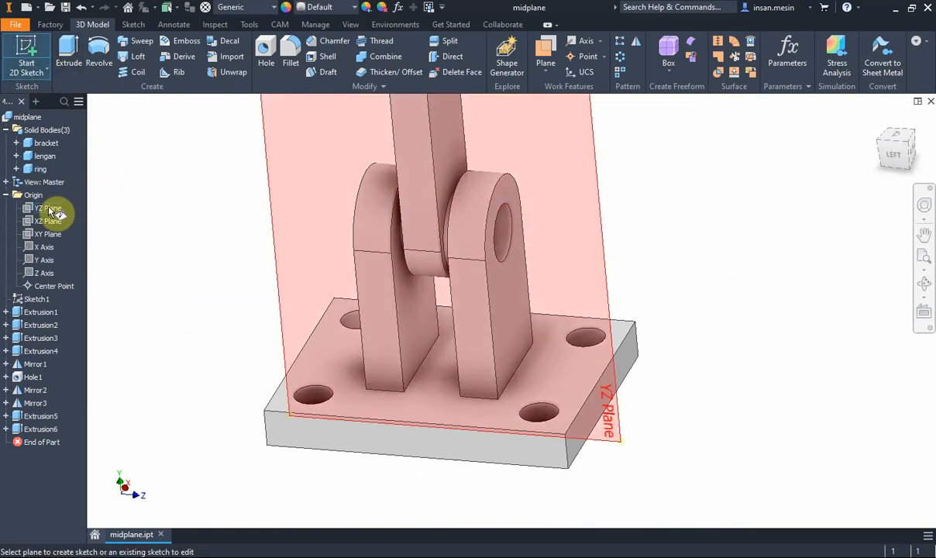
pyautogui.click(48, 208)
pyautogui.moveTo(668, 200); pyautogui.dragTo(616, 350, button='middle')
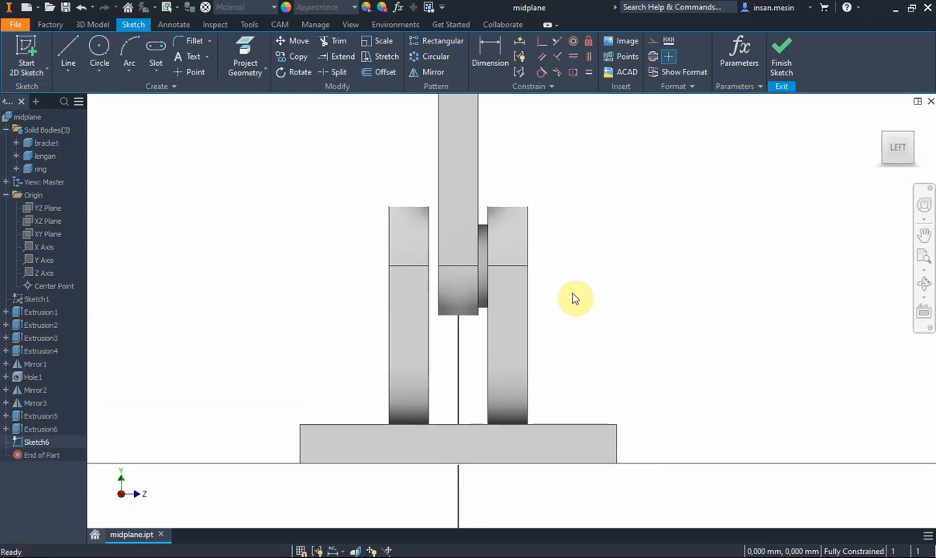
pyautogui.press('F7')
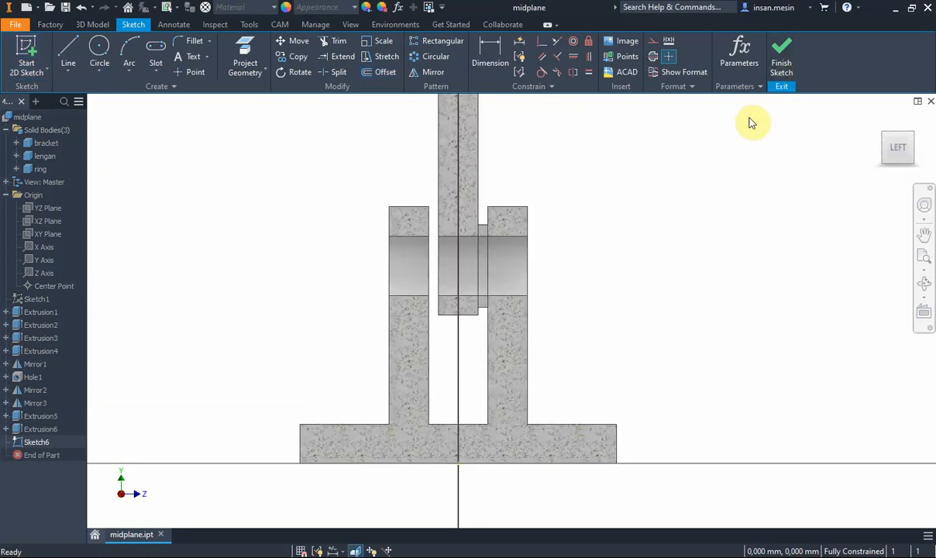
pyautogui.hotkey('ctrl', 'z')
pyautogui.keyDown('shift'); pyautogui.moveTo(715, 194); pyautogui.dragTo(635, 223, button='middle'); pyautogui.keyUp('shift')
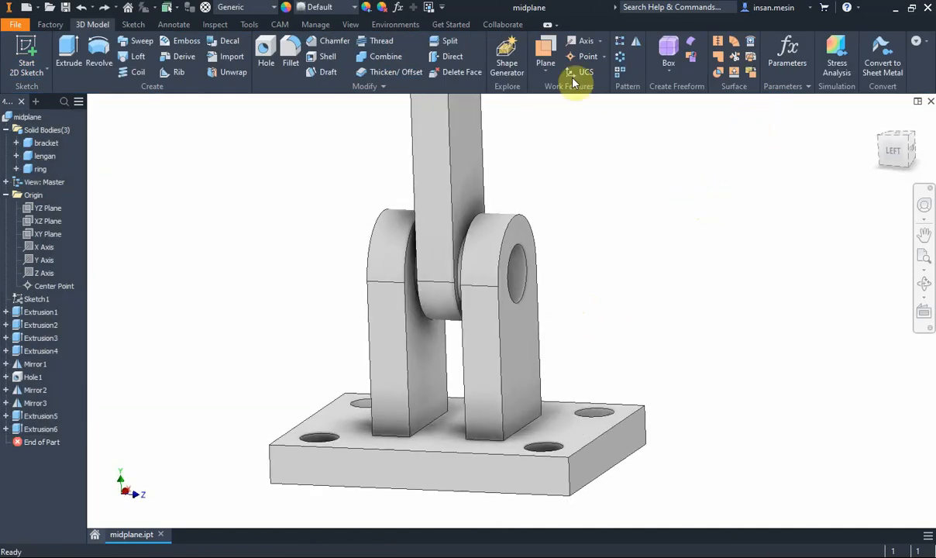
# - Create a work axis through the lug holes and start a sketch on the YZ plane with the model sliced
pyautogui.click(500, 249)
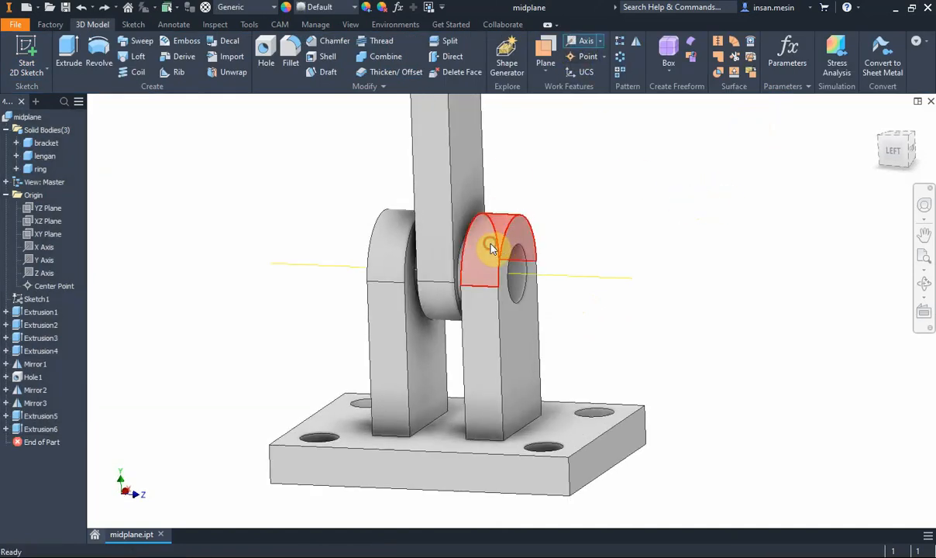
pyautogui.click(25, 57)
pyautogui.click(48, 214)
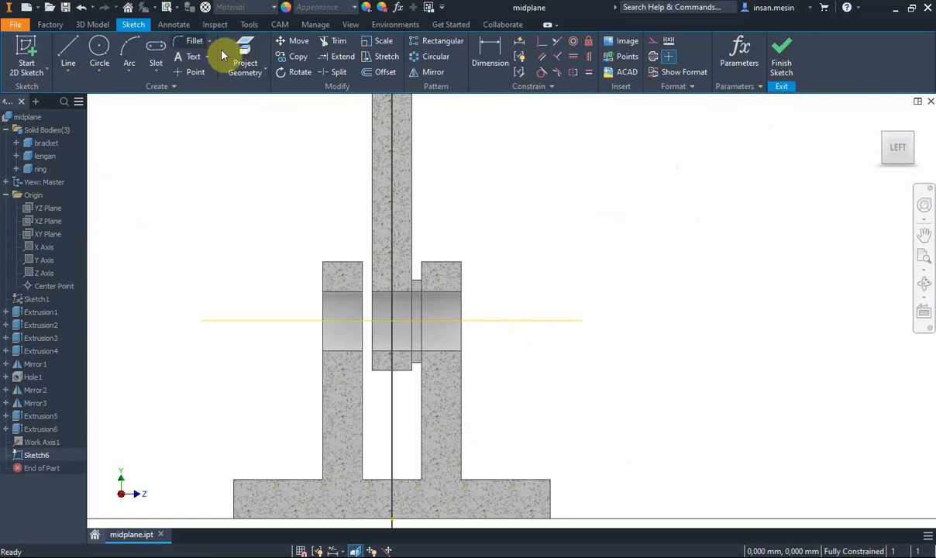
# - Project the lug's hole and outer face edges, and sketch a closed half-profile of a headed pin running along the hole axis through both lugs
pyautogui.click(247, 53)
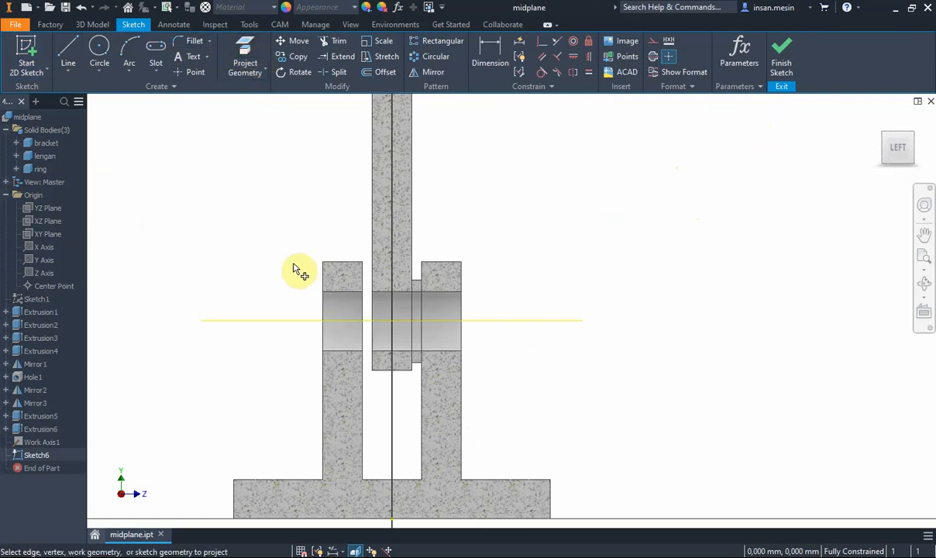
pyautogui.click(443, 292)
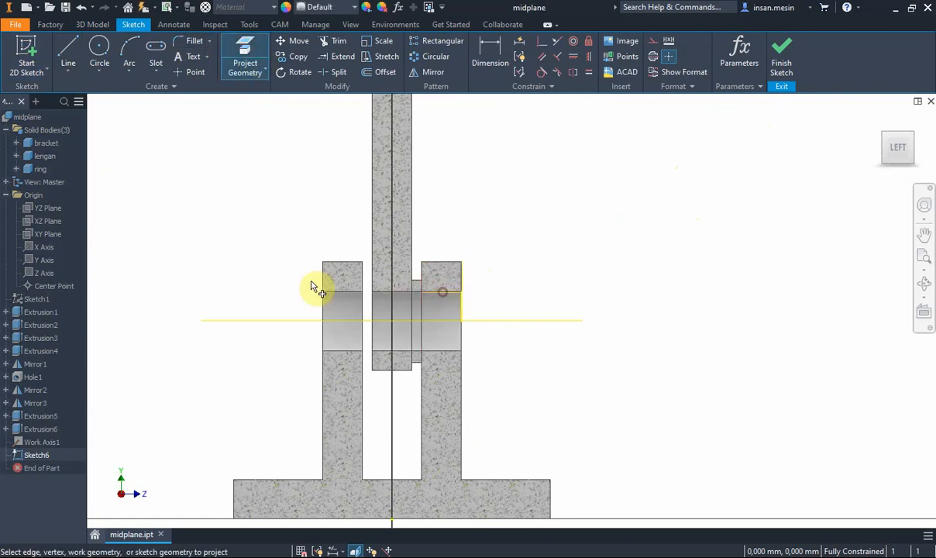
pyautogui.click(68, 52)
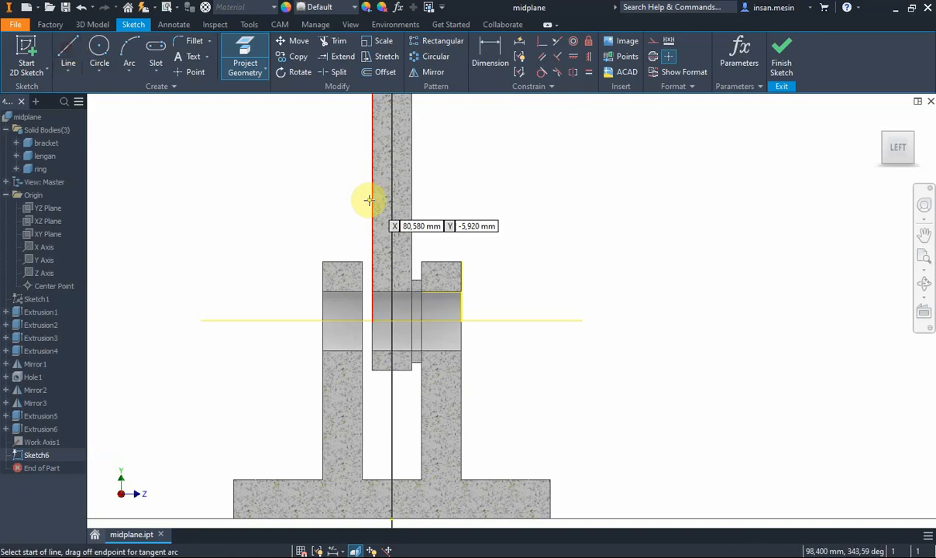
pyautogui.click(461, 268)
pyautogui.click(495, 270)
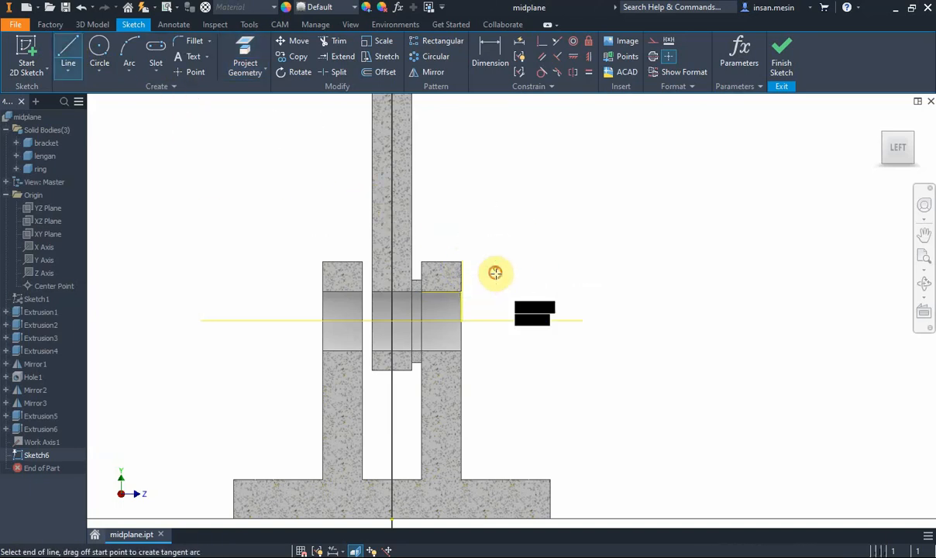
pyautogui.click(495, 320)
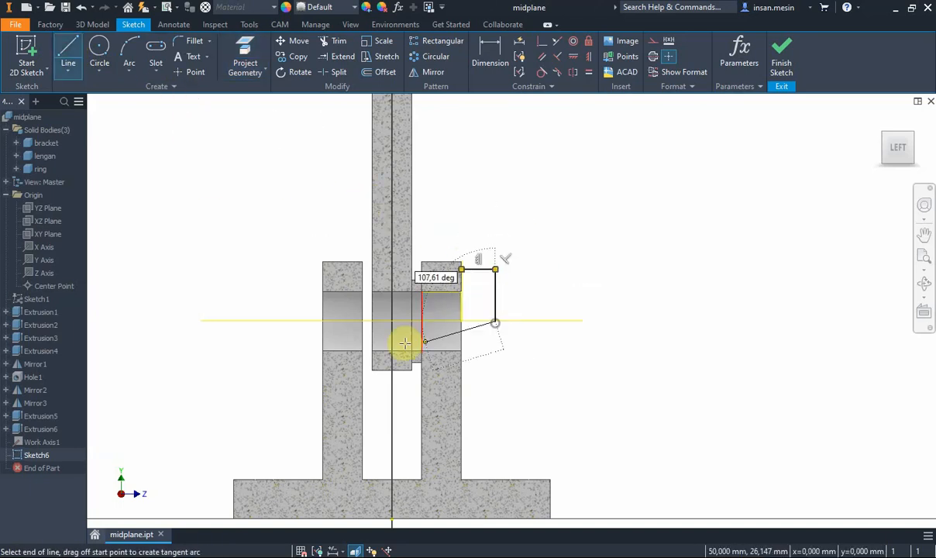
pyautogui.click(249, 320)
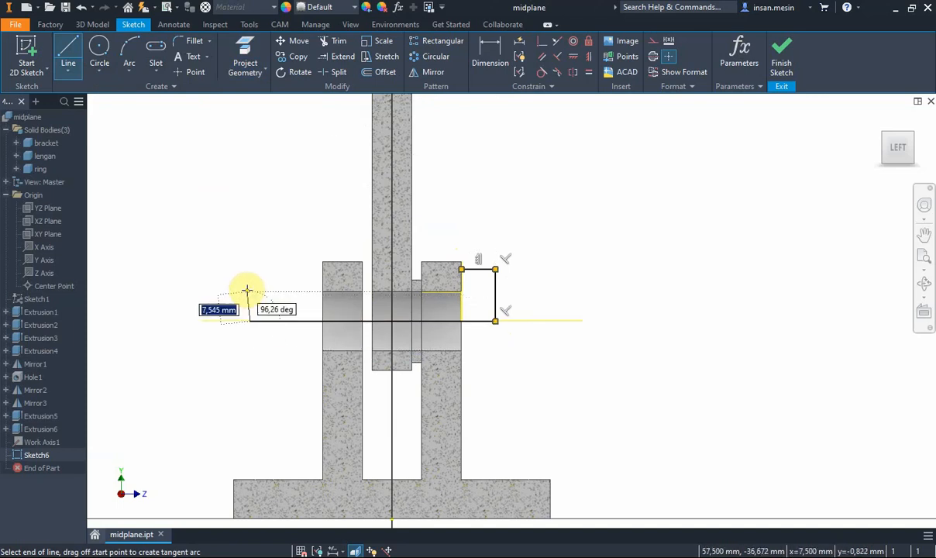
pyautogui.click(246, 292)
pyautogui.doubleClick(461, 292)
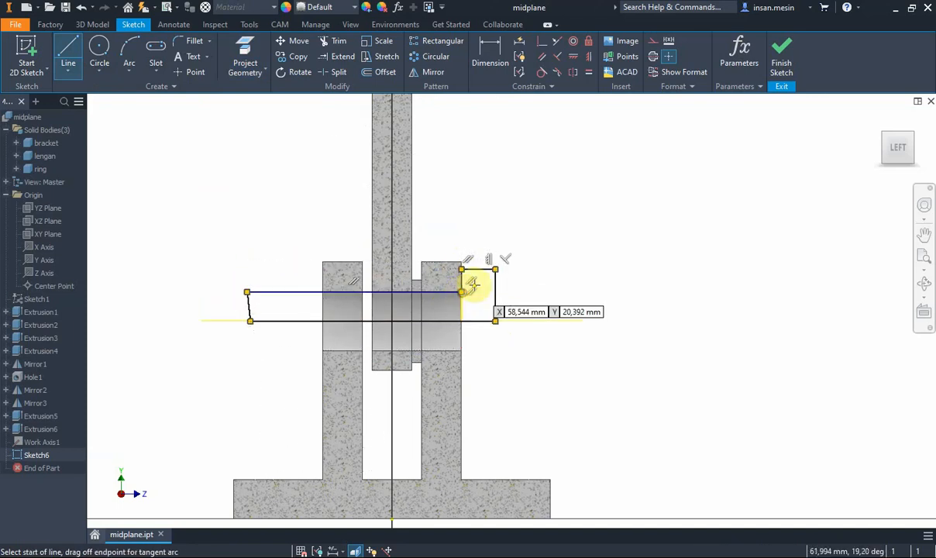
pyautogui.press('Escape')
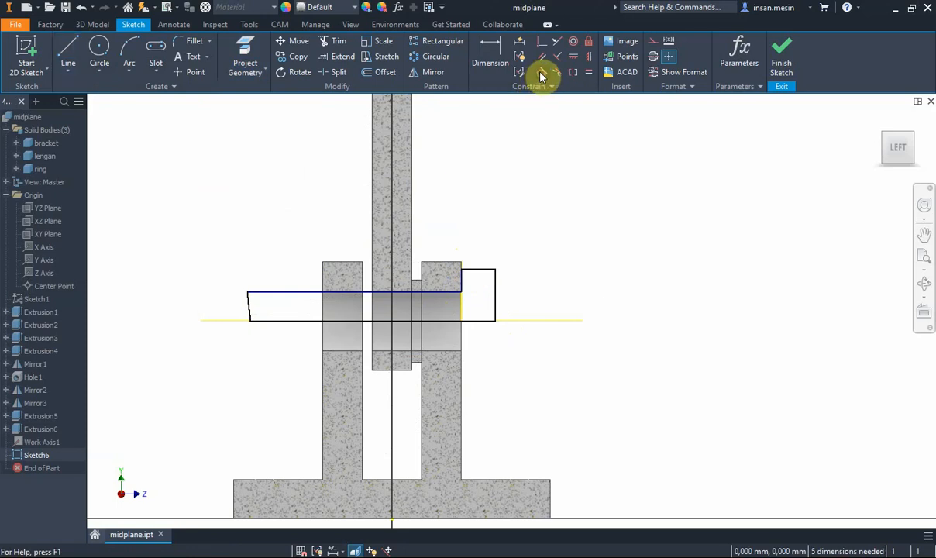
# - Make the short end line of the pin profile perpendicular to its long shank line
pyautogui.click(557, 55)
pyautogui.click(250, 308)
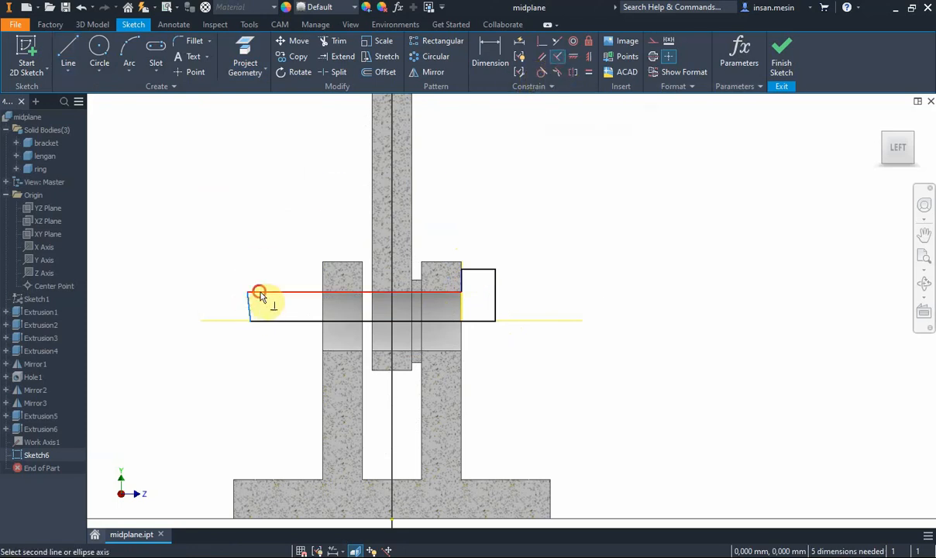
pyautogui.click(256, 293)
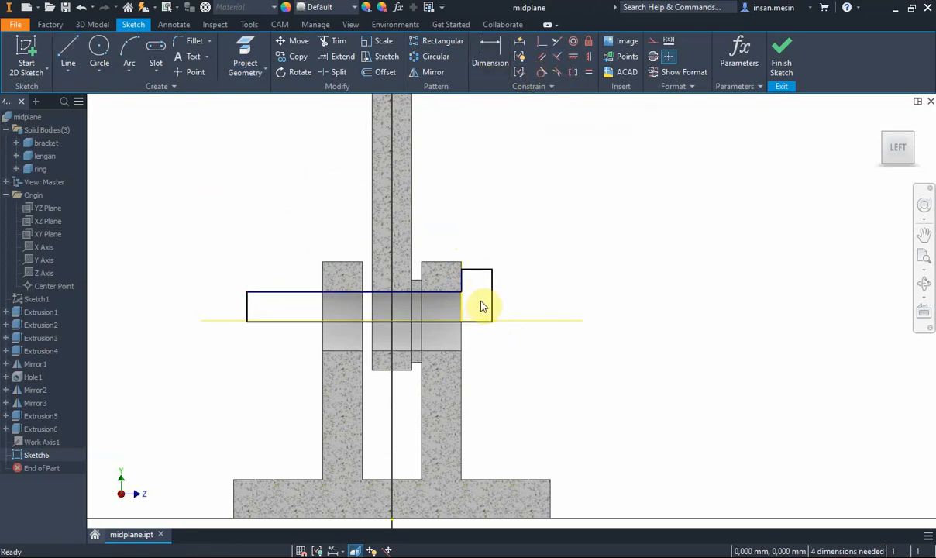
# - Convert the pin profile's lower line to a centerline and make it collinear with the work axis
pyautogui.click(468, 320)
pyautogui.click(653, 56)
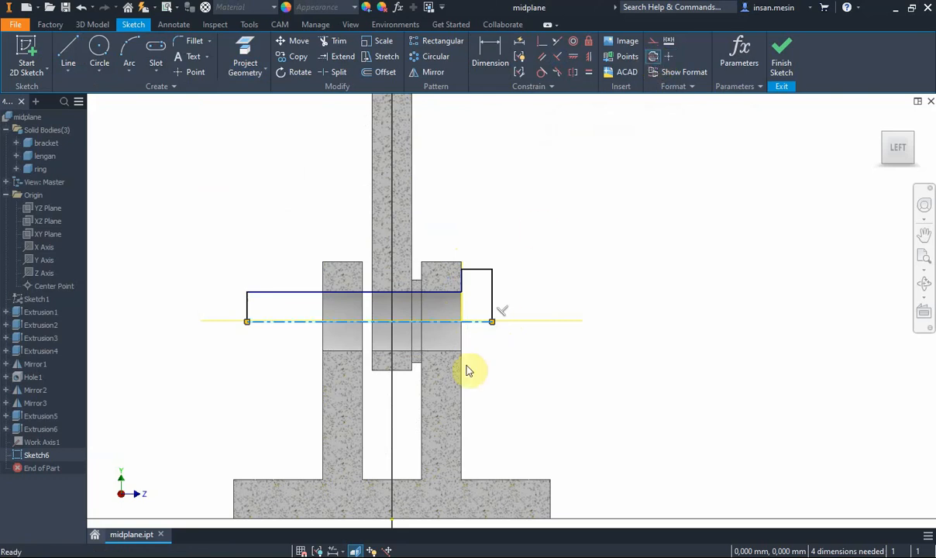
pyautogui.scroll(-3, 474, 330)
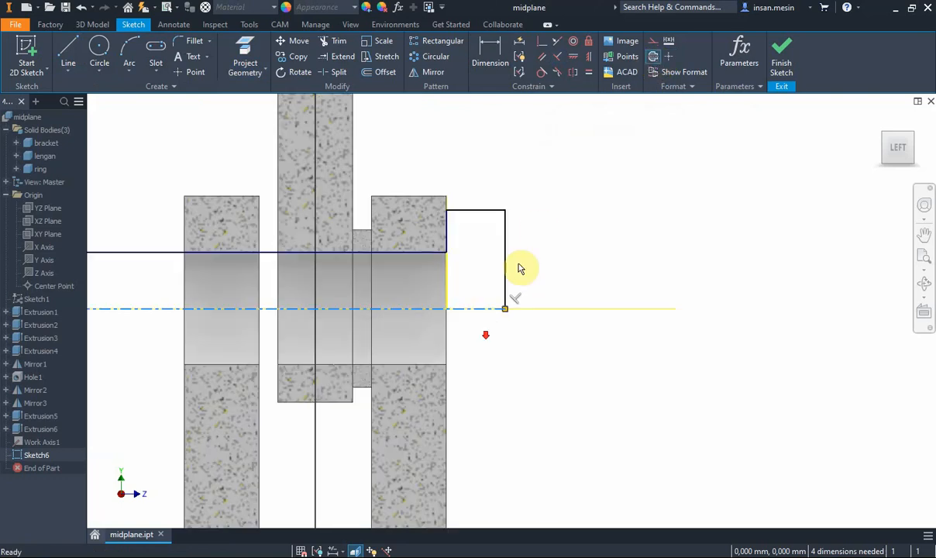
pyautogui.click(455, 310)
pyautogui.click(526, 310)
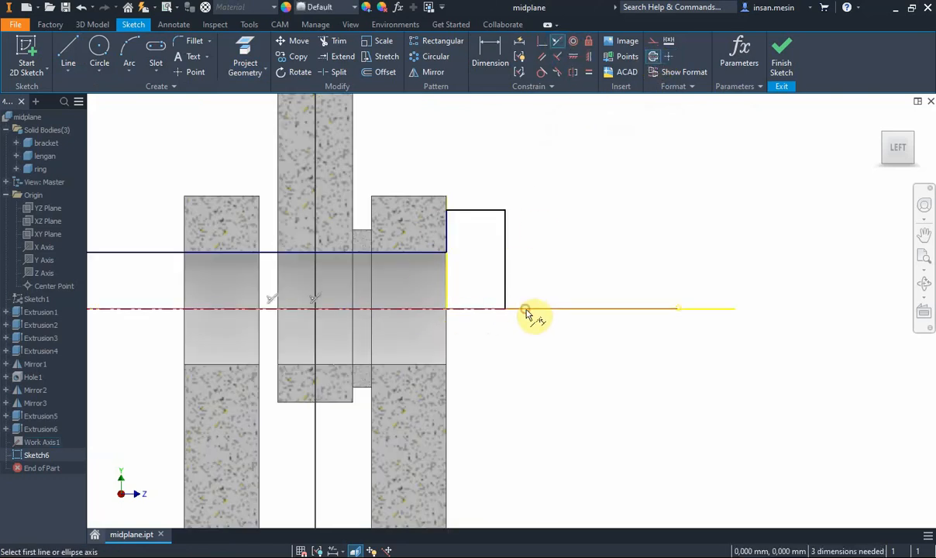
# - Dimension the pin head's diameter from its outer line to the centerline and set it to 25 mm
pyautogui.click(490, 58)
pyautogui.click(483, 210)
pyautogui.click(468, 310)
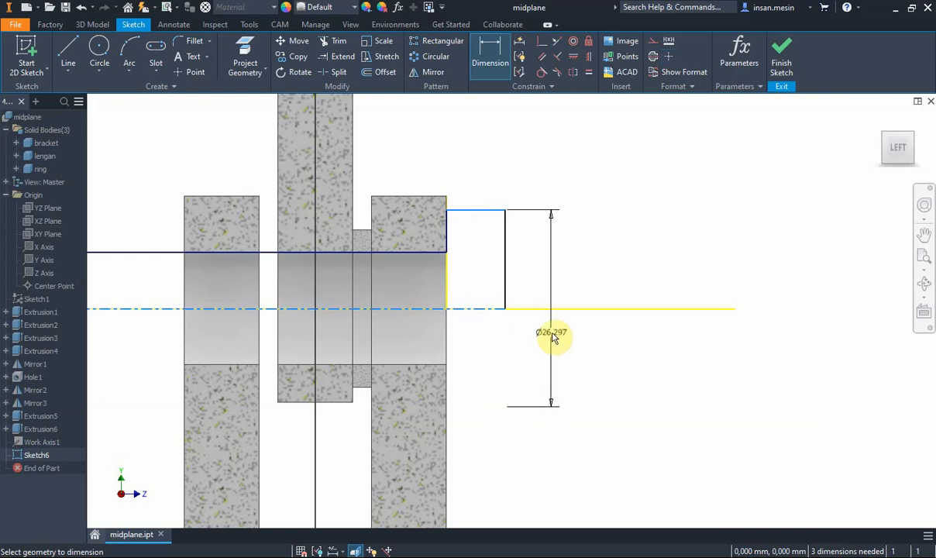
pyautogui.click(552, 332)
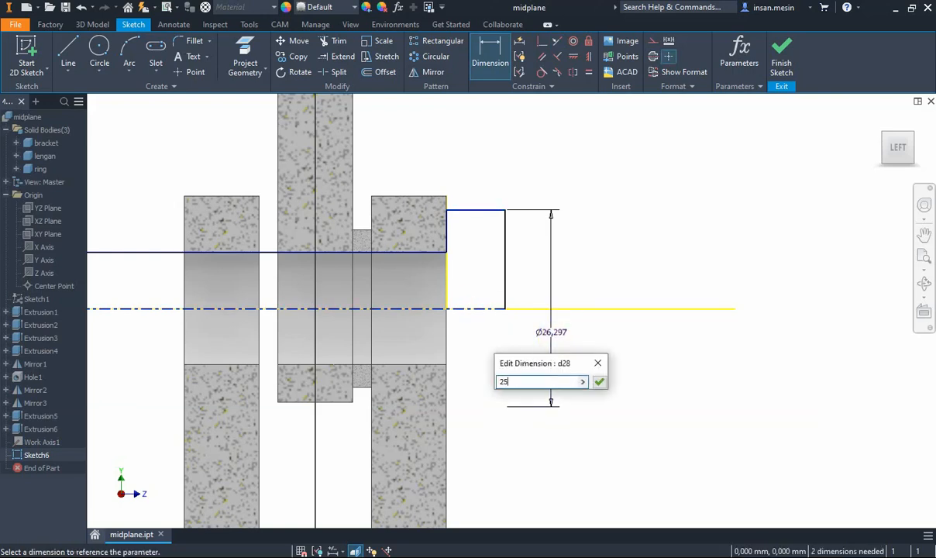
pyautogui.press('Return')
# - Set the pin profile's overall length to 50 mm and shift the profile so the head extends outside the lug's outer face
pyautogui.scroll(3, 578, 292)
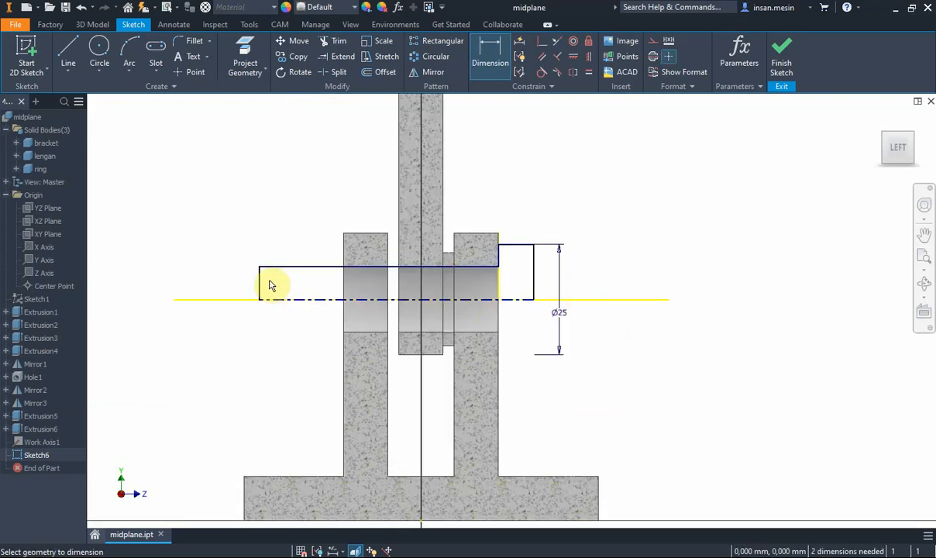
pyautogui.click(285, 299)
pyautogui.click(303, 200)
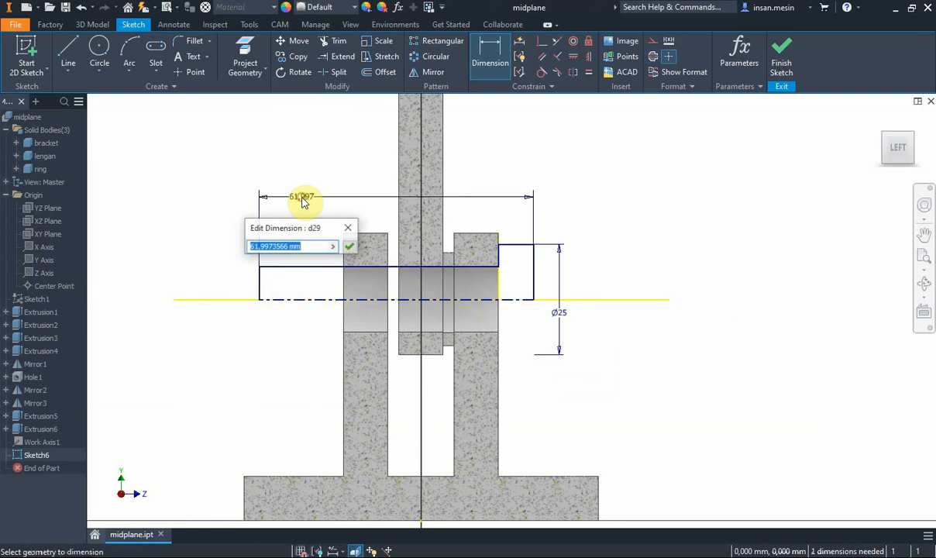
pyautogui.press('Return')
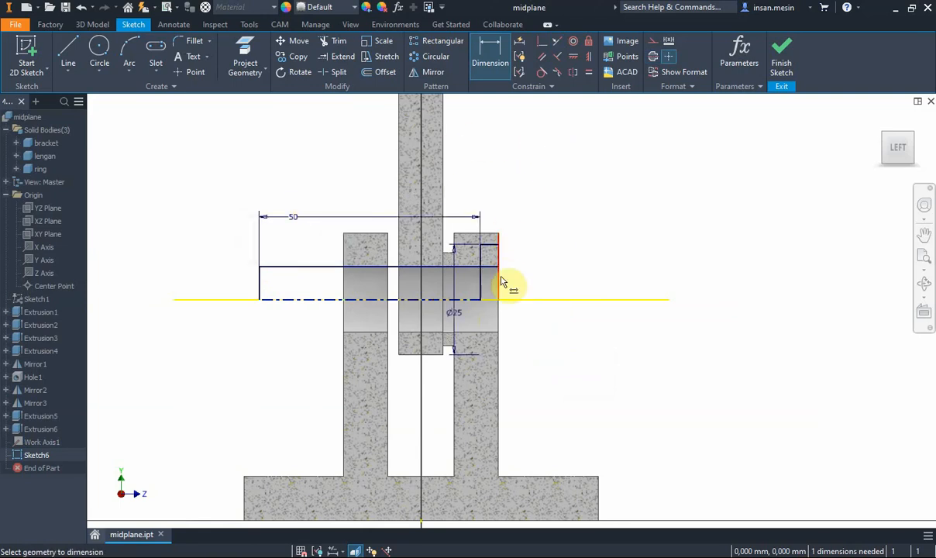
pyautogui.press('Escape')
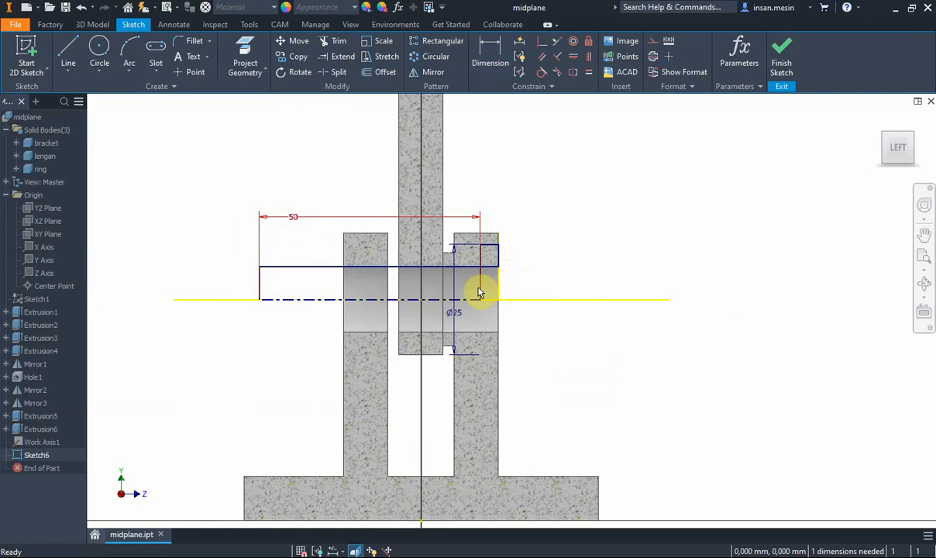
pyautogui.moveTo(484, 304); pyautogui.dragTo(531, 306)
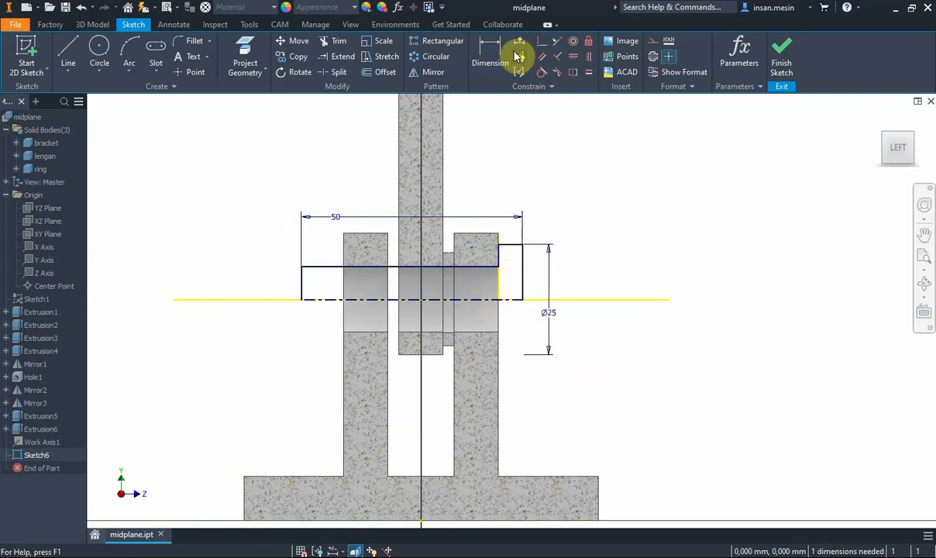
# - Set the pin head's thickness to 5 mm and finish the sketch
pyautogui.click(489, 56)
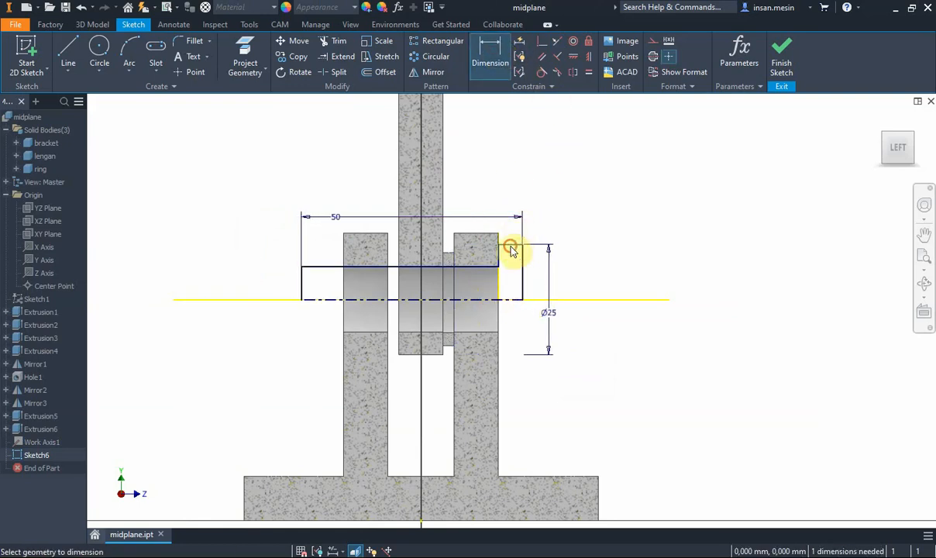
pyautogui.click(509, 230)
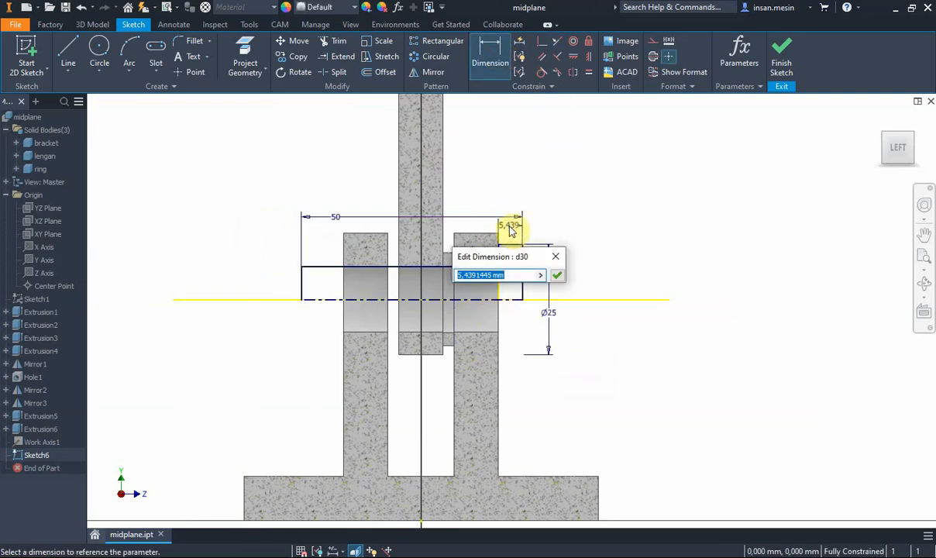
pyautogui.write('5')
pyautogui.press('Return')
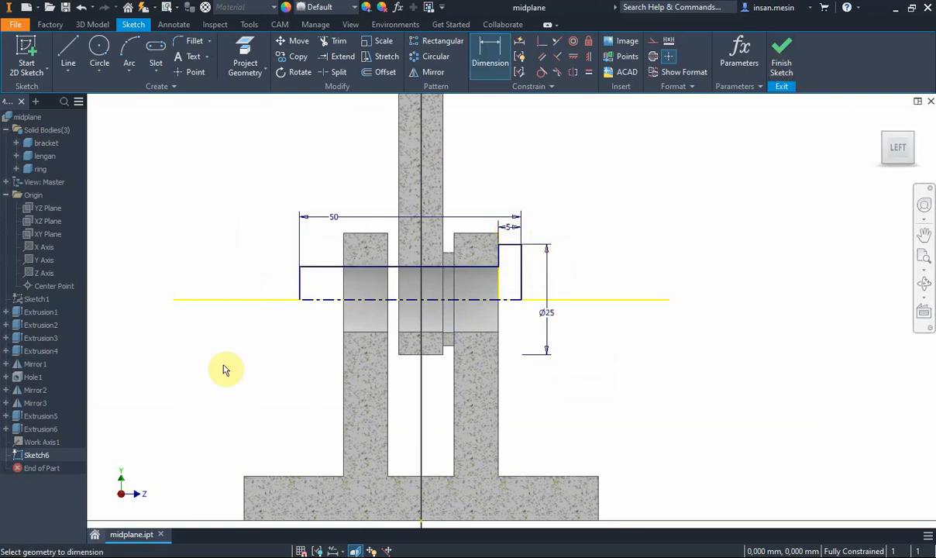
pyautogui.click(783, 61)
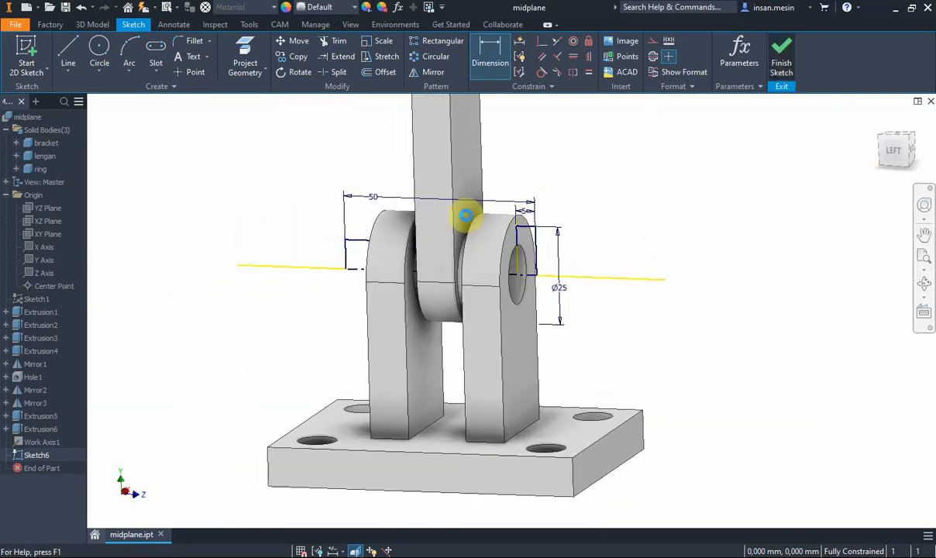
# - Revolve the pin profile 360° about its centerline as a new solid, and rename that body shaft
pyautogui.click(98, 56)
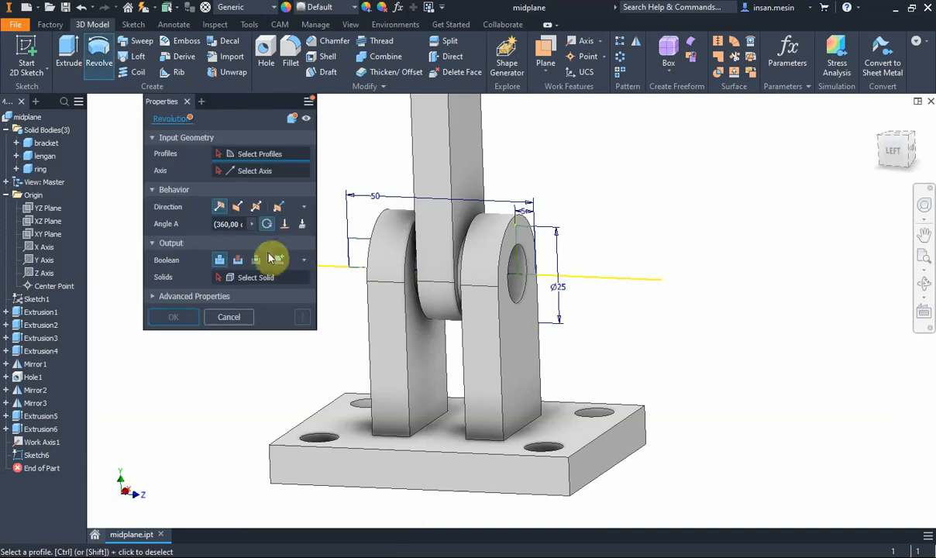
pyautogui.click(361, 245)
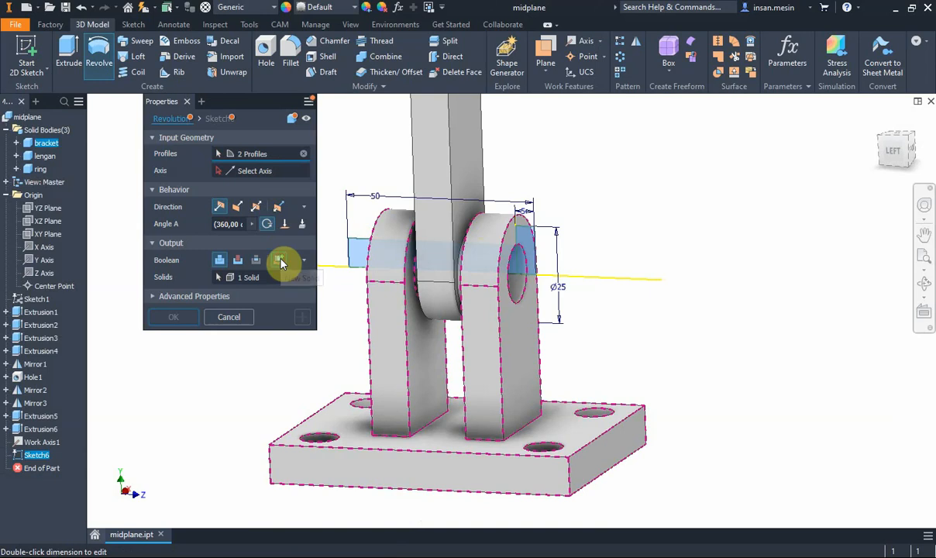
pyautogui.click(280, 261)
pyautogui.click(358, 267)
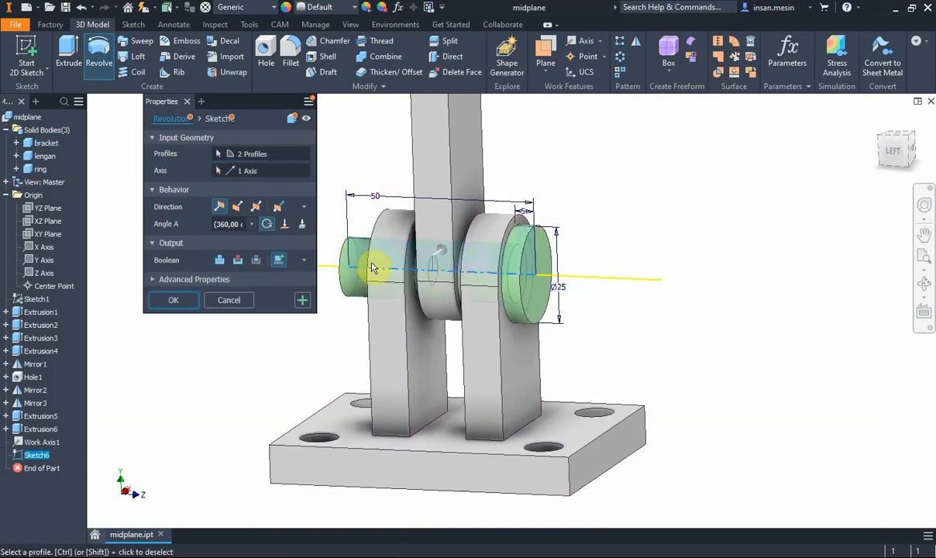
pyautogui.click(276, 261)
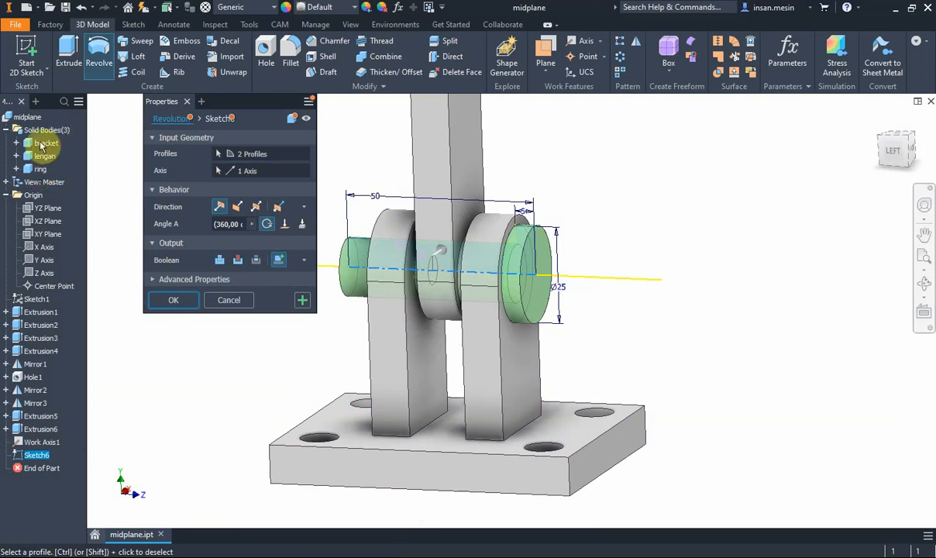
pyautogui.click(167, 299)
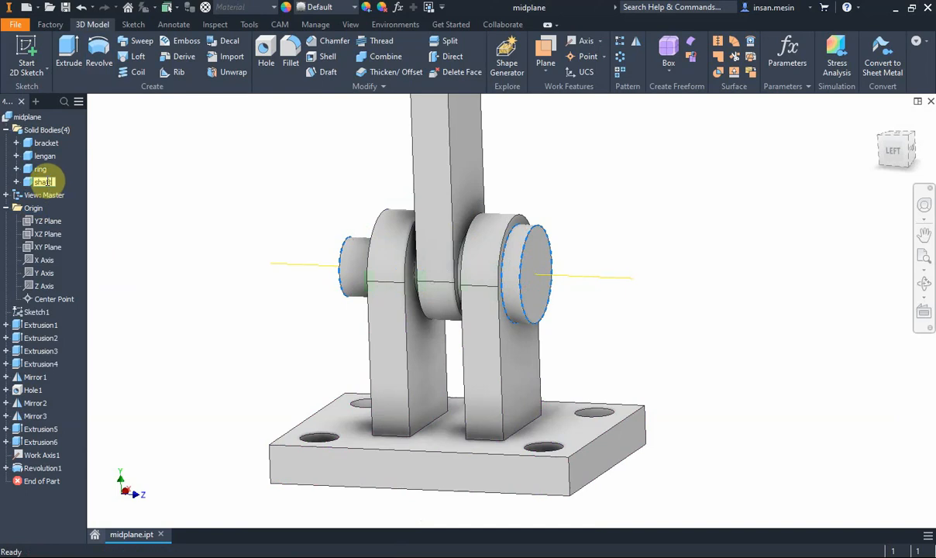
pyautogui.click(43, 182)
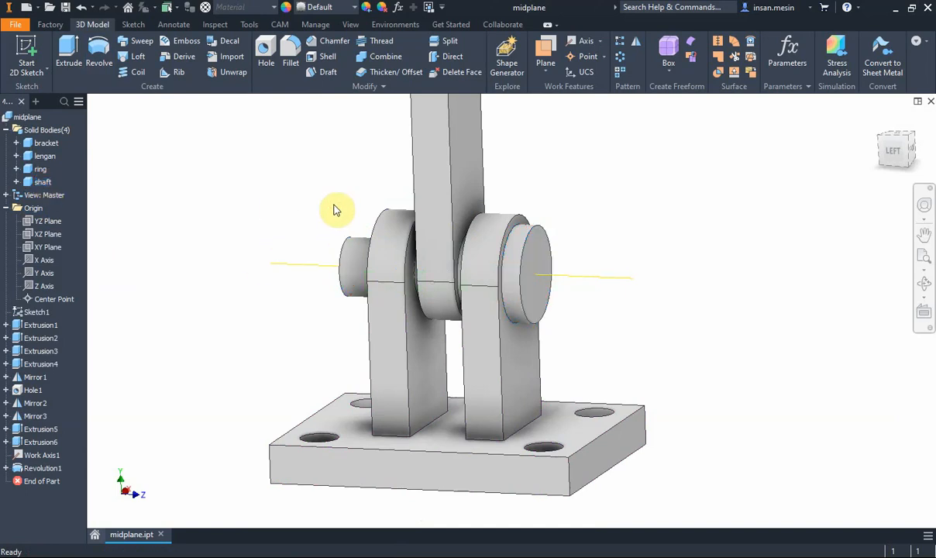
# - Hide the work axis running through the lug holes
pyautogui.moveTo(339, 198)
pyautogui.keyDown('shift'); pyautogui.mouseDown(button='middle')
pyautogui.moveTo(307, 203)
pyautogui.moveTo(348, 210)
pyautogui.moveTo(334, 209)
pyautogui.mouseUp(button='middle'); pyautogui.keyUp('shift')
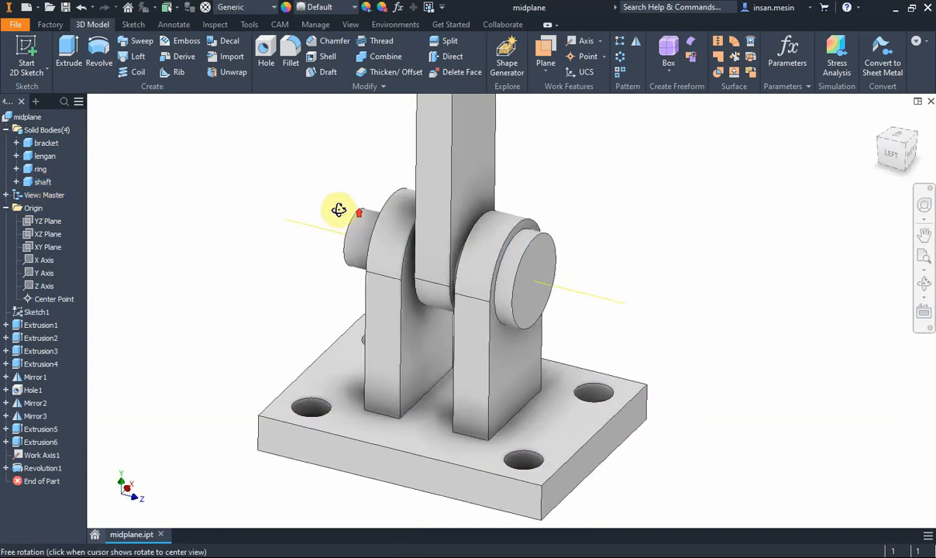
pyautogui.rightClick(57, 455)
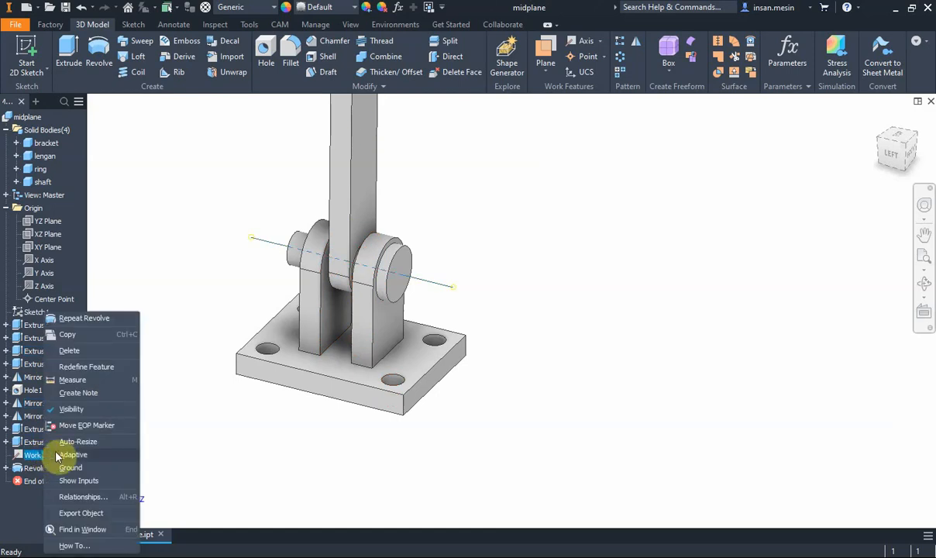
pyautogui.click(94, 408)
# - Make components from the bracket, lengan, ring and shaft bodies, inserting them into the target assembly midplane.iam with the Standard.iam template
pyautogui.moveTo(295, 280); pyautogui.dragTo(478, 282, button='middle')
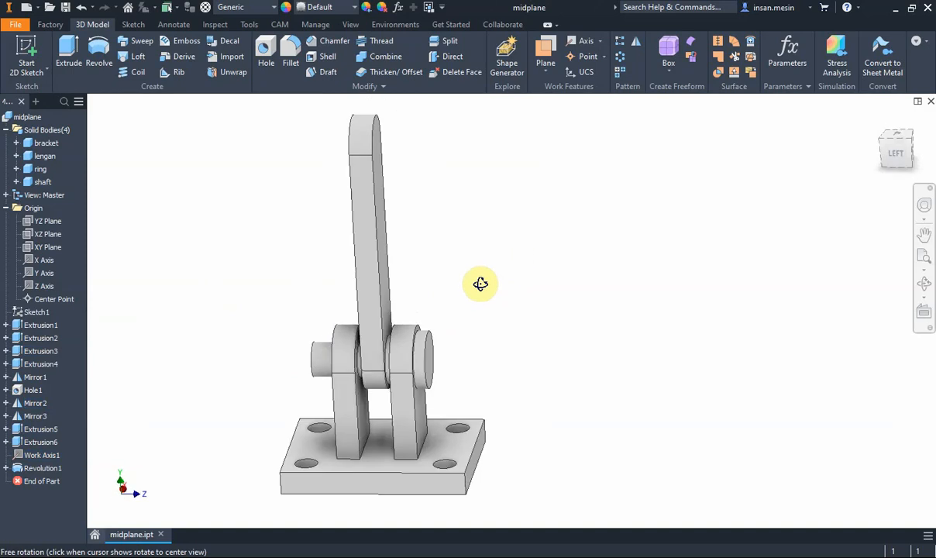
pyautogui.click(911, 141)
pyautogui.scroll(3, 546, 330)
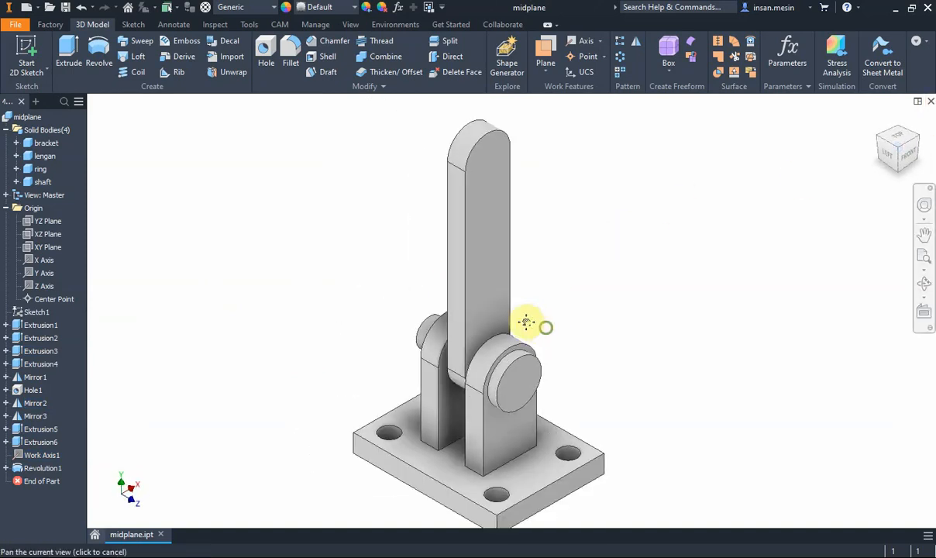
pyautogui.moveTo(526, 321); pyautogui.dragTo(479, 310, button='middle')
pyautogui.click(314, 24)
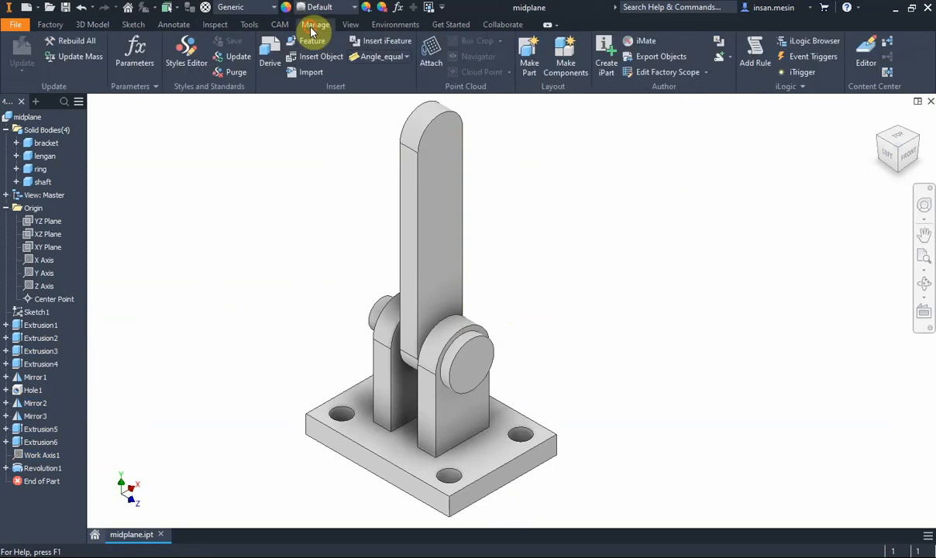
pyautogui.click(561, 70)
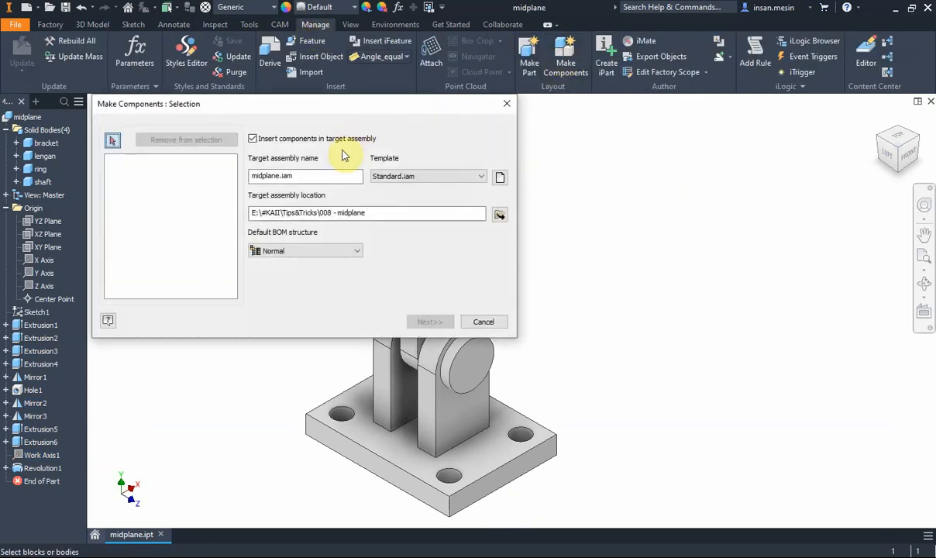
pyautogui.click(46, 144)
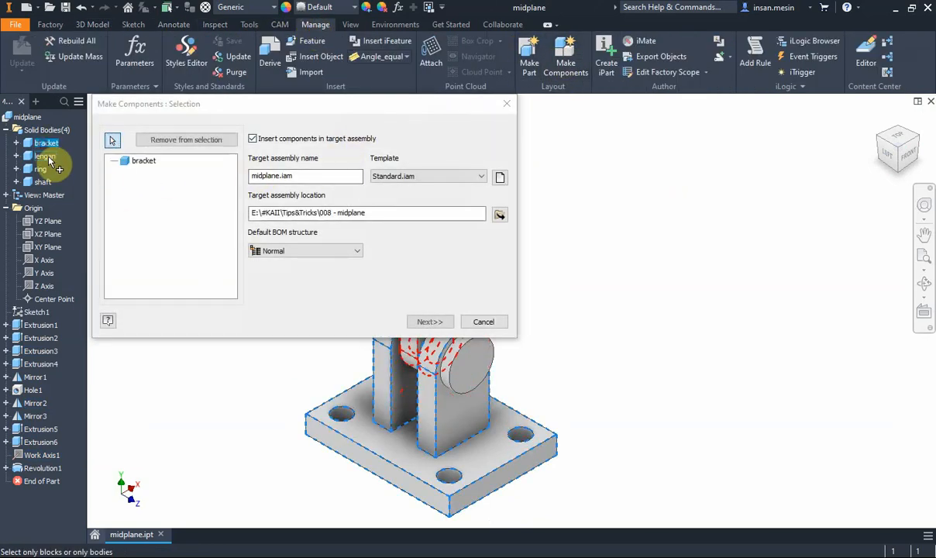
pyautogui.click(44, 156)
pyautogui.click(40, 169)
pyautogui.click(43, 183)
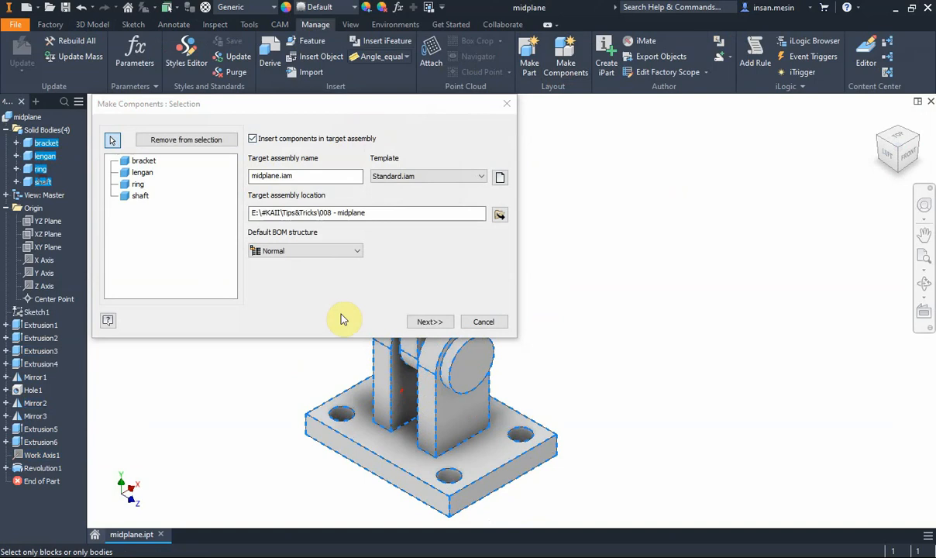
pyautogui.click(429, 321)
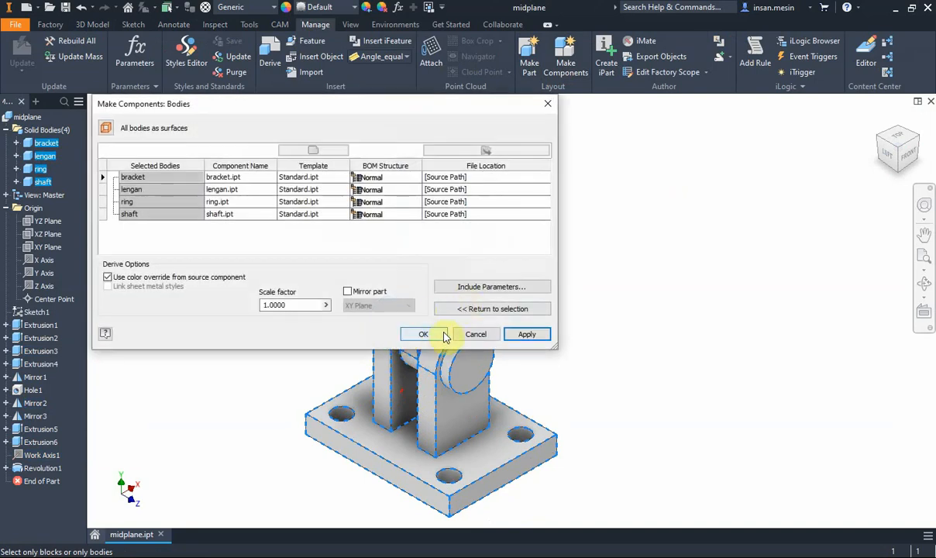
pyautogui.click(427, 335)
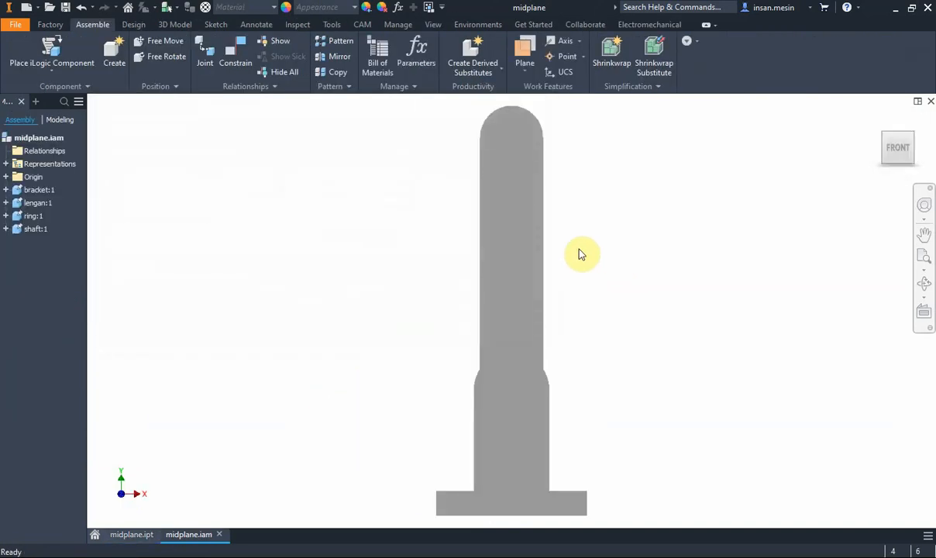
# - In midplane.ipt, edit Sketch1 to set the hole center's height above the base to 80 mm, and finish the sketch
pyautogui.keyDown('shift'); pyautogui.moveTo(690, 198); pyautogui.dragTo(760, 211, button='middle'); pyautogui.keyUp('shift')
pyautogui.click(901, 149)
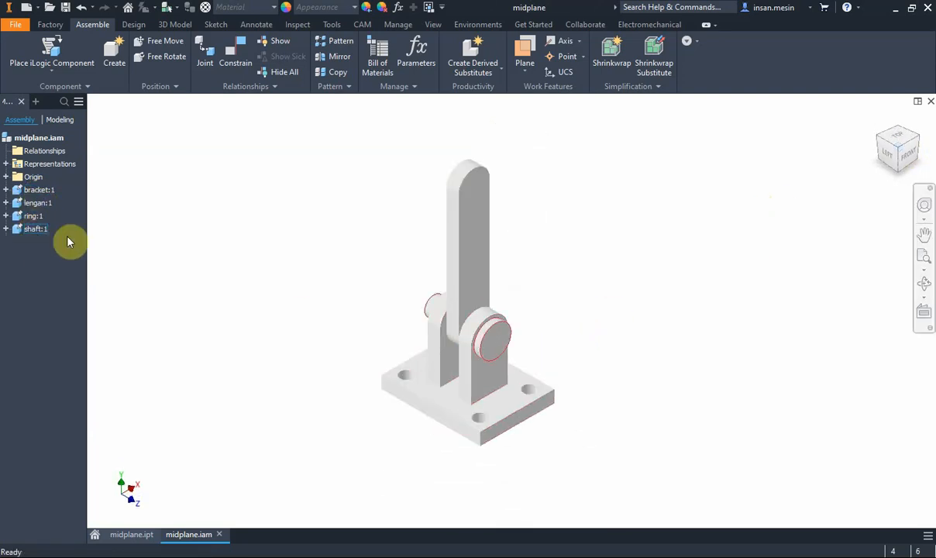
pyautogui.click(130, 535)
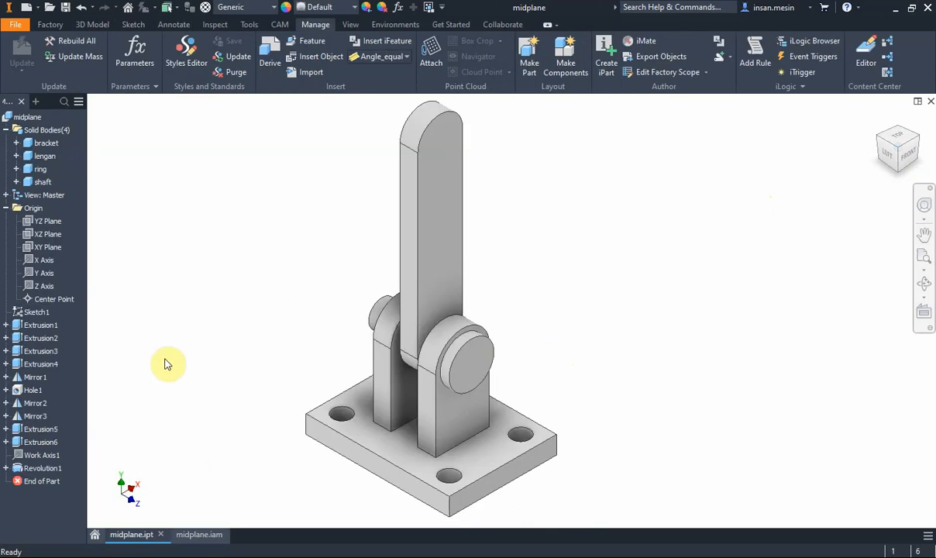
pyautogui.doubleClick(40, 314)
pyautogui.doubleClick(586, 292)
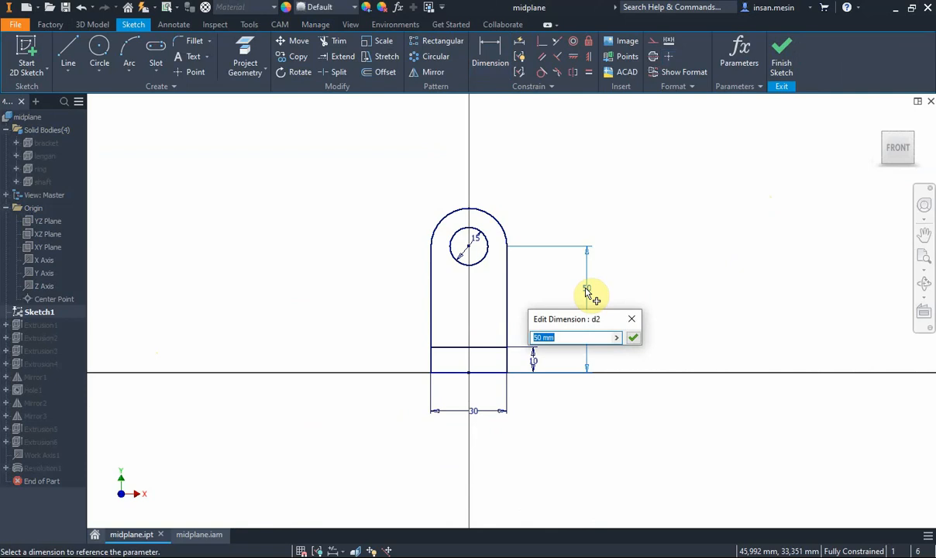
pyautogui.press('Return')
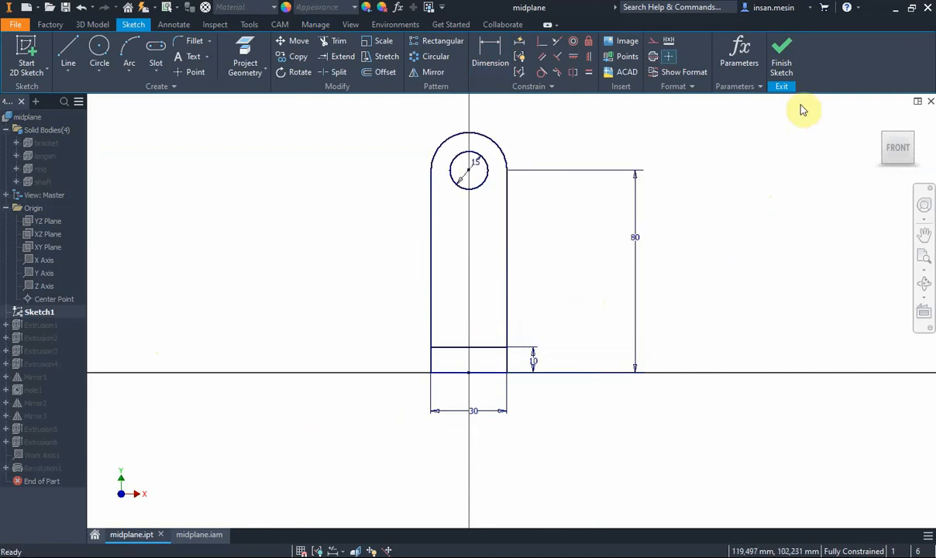
pyautogui.click(781, 45)
# - Switch to midplane.iam, update the assembly from the edited part and view the taller bracket from the side
pyautogui.click(217, 534)
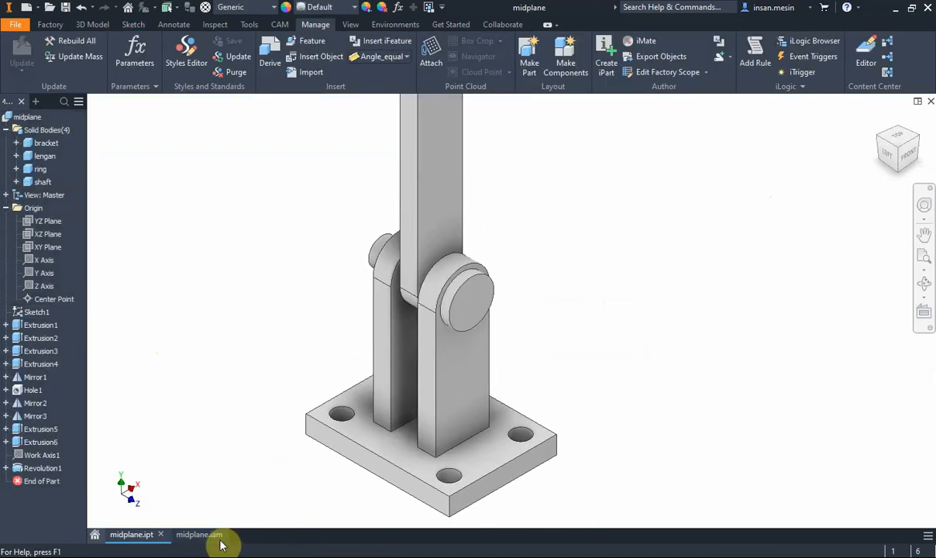
pyautogui.scroll(-3, 337, 407)
pyautogui.moveTo(337, 407); pyautogui.dragTo(264, 392, button='middle')
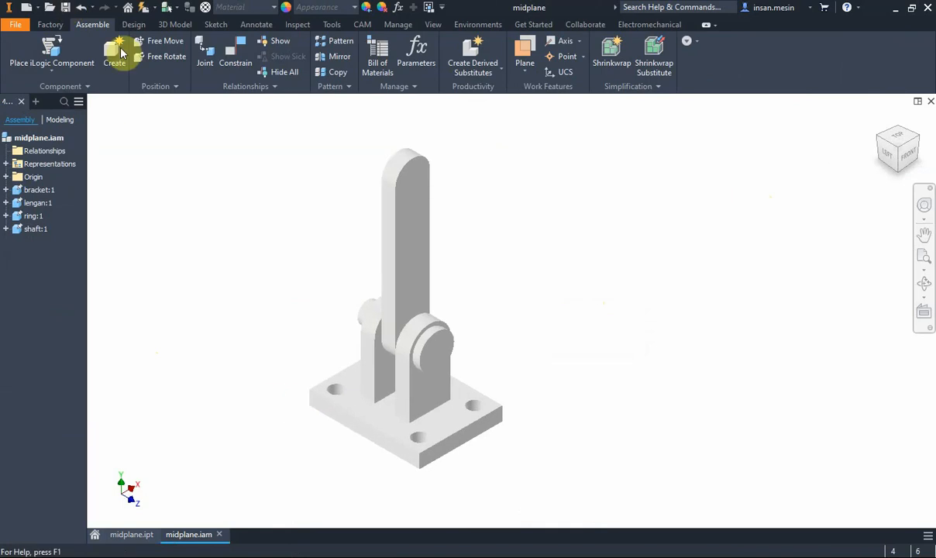
pyautogui.click(144, 11)
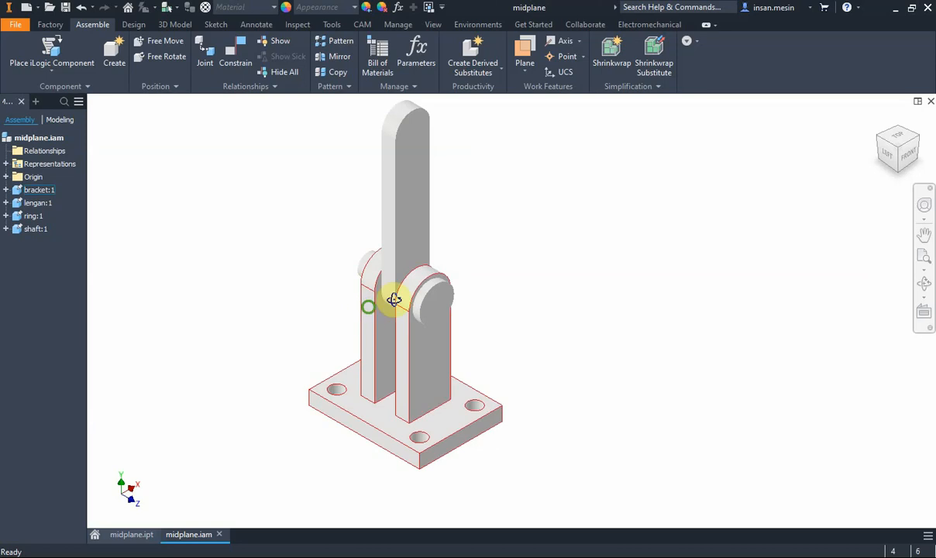
pyautogui.keyDown('shift'); pyautogui.moveTo(397, 299); pyautogui.dragTo(427, 301, button='middle'); pyautogui.keyUp('shift')
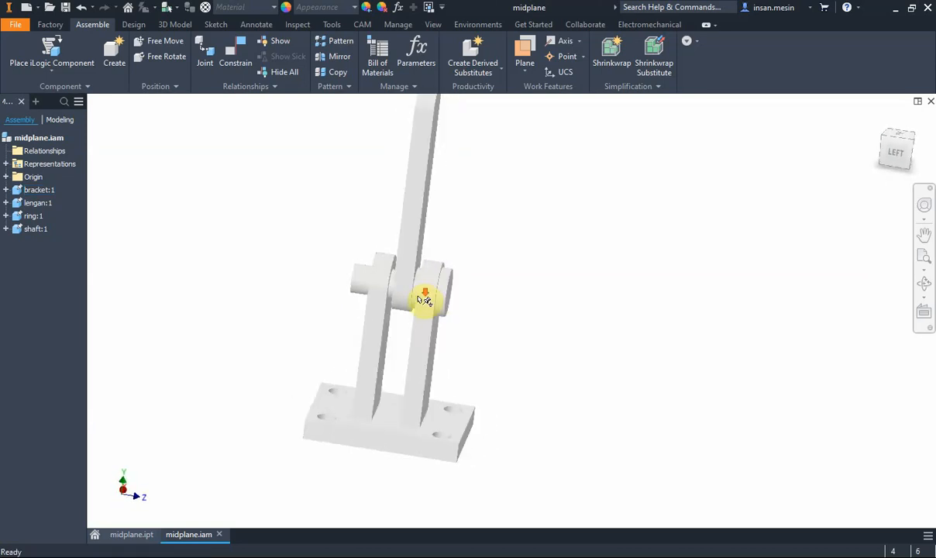
# - Hide the lengan arm so the spacer ring between the bracket lugs is exposed
pyautogui.scroll(5, 424, 299)
pyautogui.keyDown('shift'); pyautogui.moveTo(424, 256); pyautogui.dragTo(438, 257, button='middle'); pyautogui.keyUp('shift')
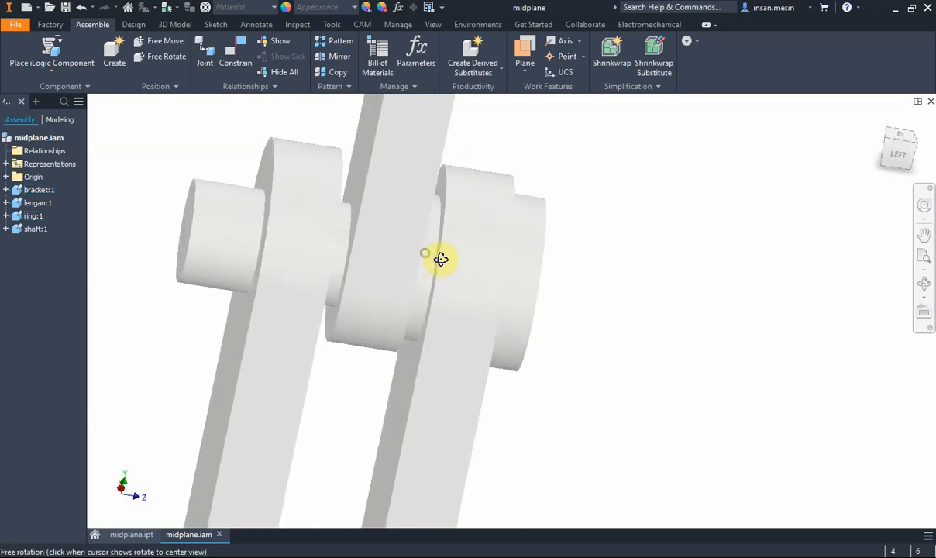
pyautogui.rightClick(409, 178)
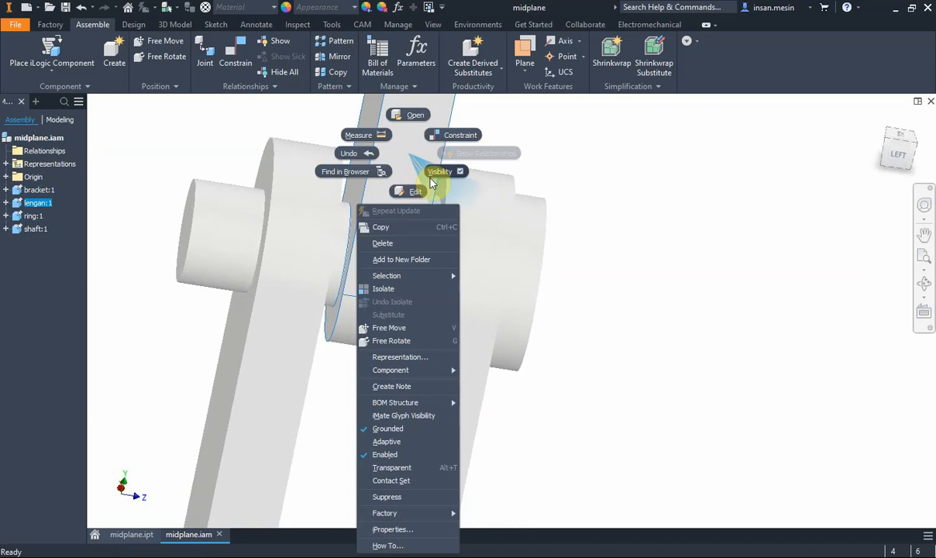
pyautogui.click(438, 173)
pyautogui.keyDown('shift'); pyautogui.moveTo(498, 194); pyautogui.dragTo(448, 193, button='middle'); pyautogui.keyUp('shift')
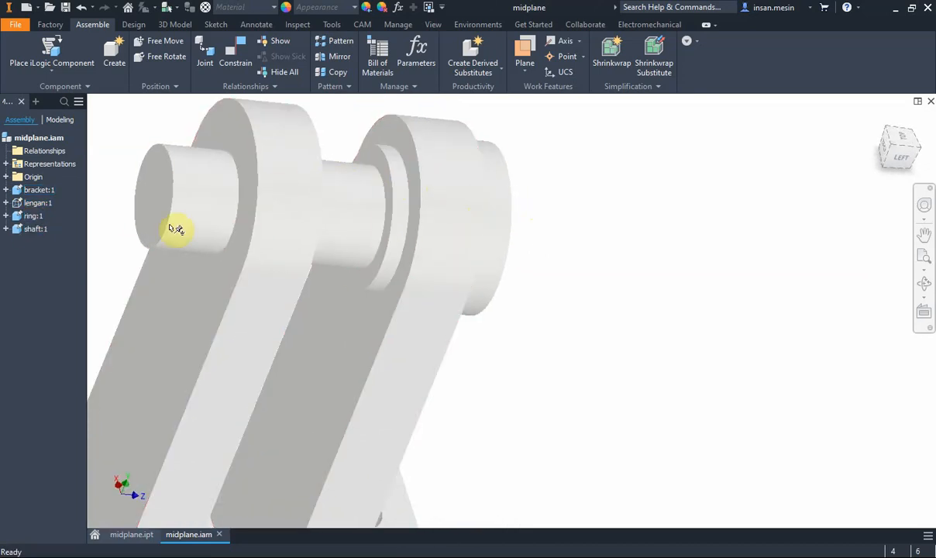
# - Set up a component mirror of the spacer ring about the assembly's origin XY plane
pyautogui.scroll(3, 526, 216)
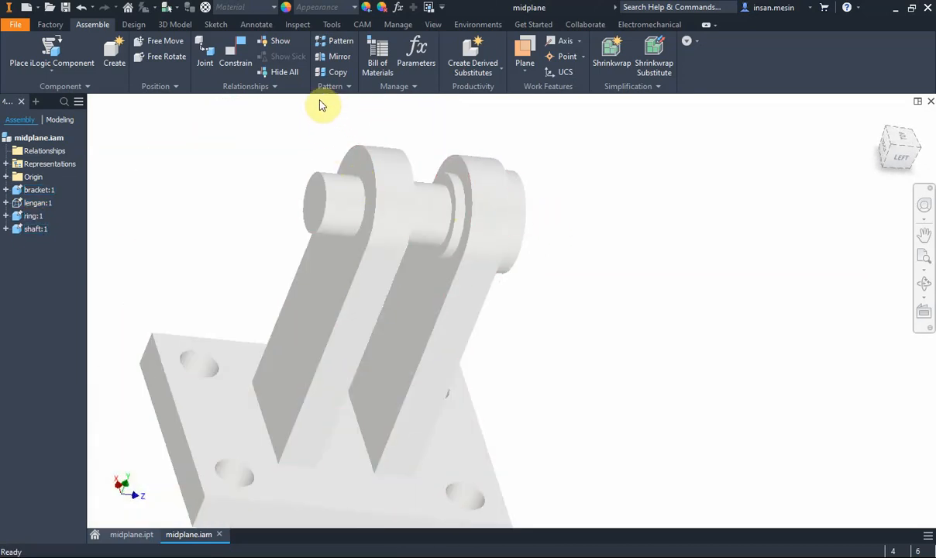
pyautogui.click(339, 57)
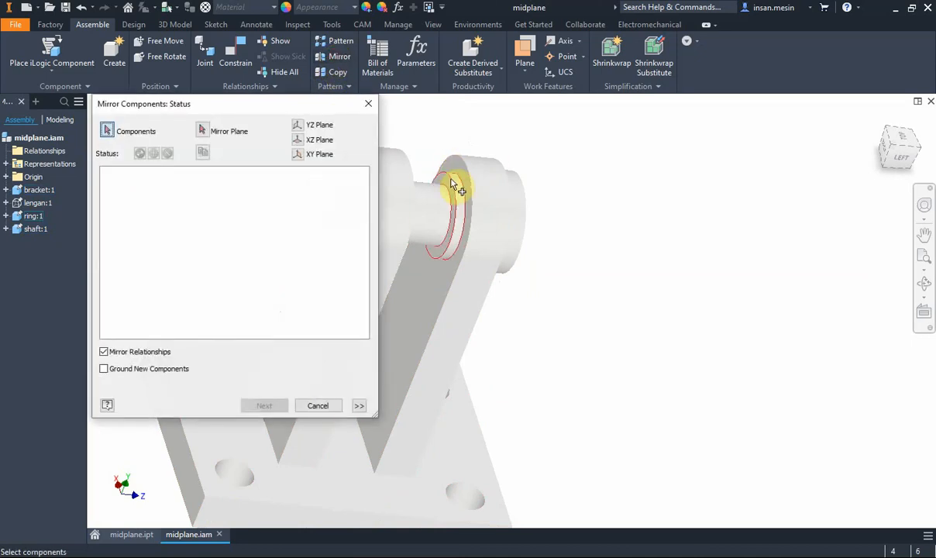
pyautogui.click(456, 184)
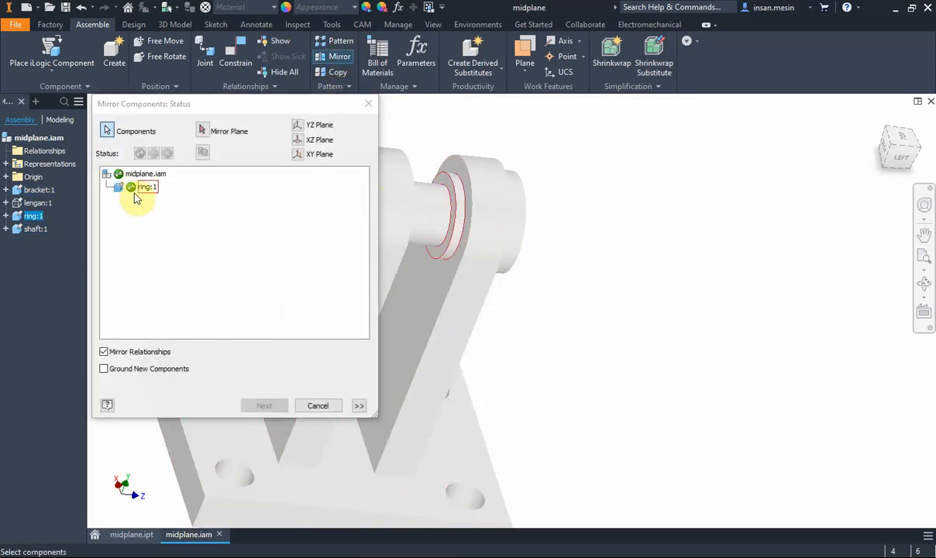
pyautogui.moveTo(547, 209)
pyautogui.keyDown('shift'); pyautogui.mouseDown(button='middle')
pyautogui.moveTo(599, 217)
pyautogui.moveTo(542, 214)
pyautogui.mouseUp(button='middle'); pyautogui.keyUp('shift')
pyautogui.click(203, 131)
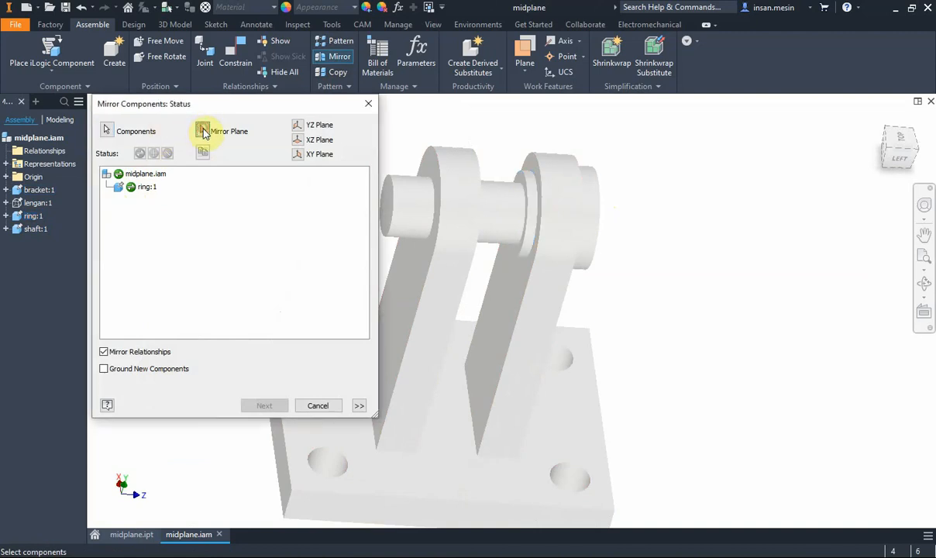
pyautogui.click(6, 177)
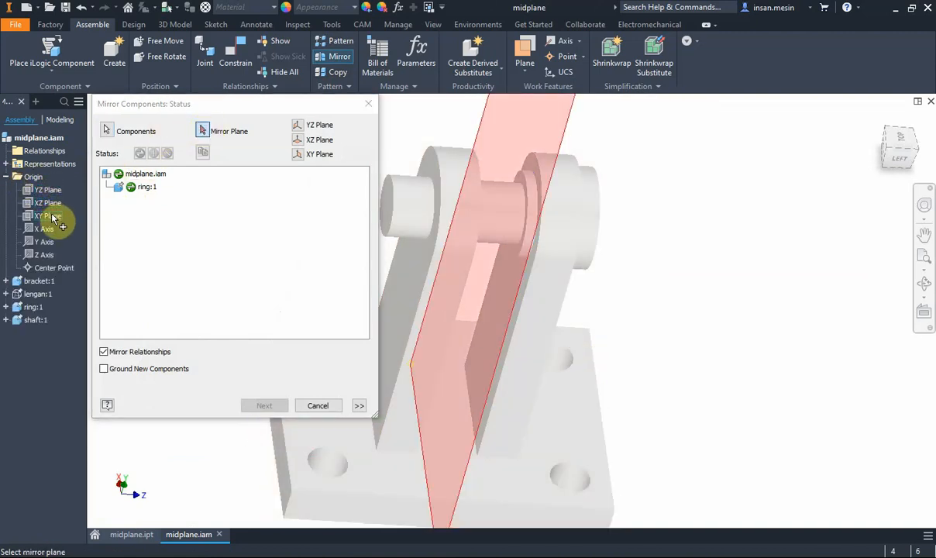
pyautogui.click(56, 216)
pyautogui.moveTo(665, 205)
pyautogui.keyDown('shift'); pyautogui.mouseDown(button='middle')
pyautogui.moveTo(651, 192)
pyautogui.moveTo(664, 195)
pyautogui.mouseUp(button='middle'); pyautogui.keyUp('shift')
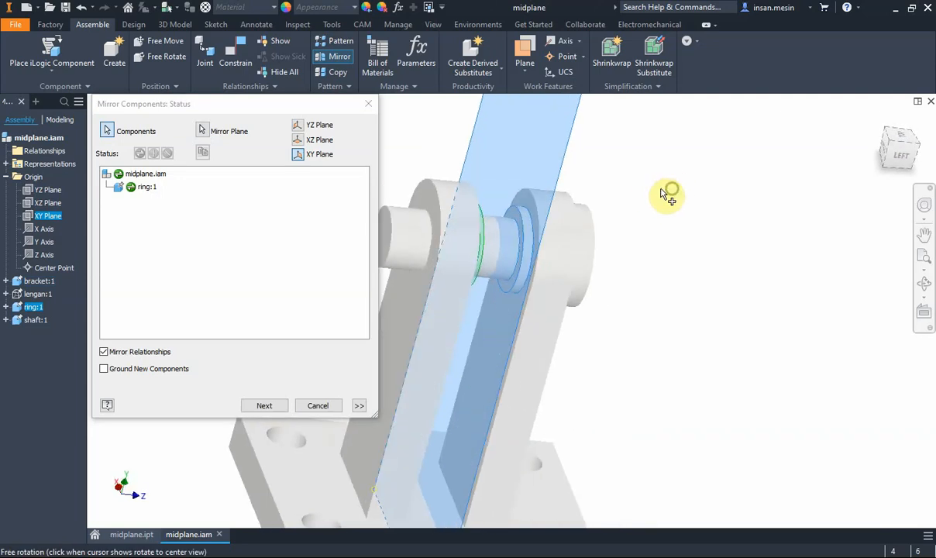
# - Set the mirrored ring's status to reuse the existing part, and create the mirrored instance in the current assembly
pyautogui.click(119, 175)
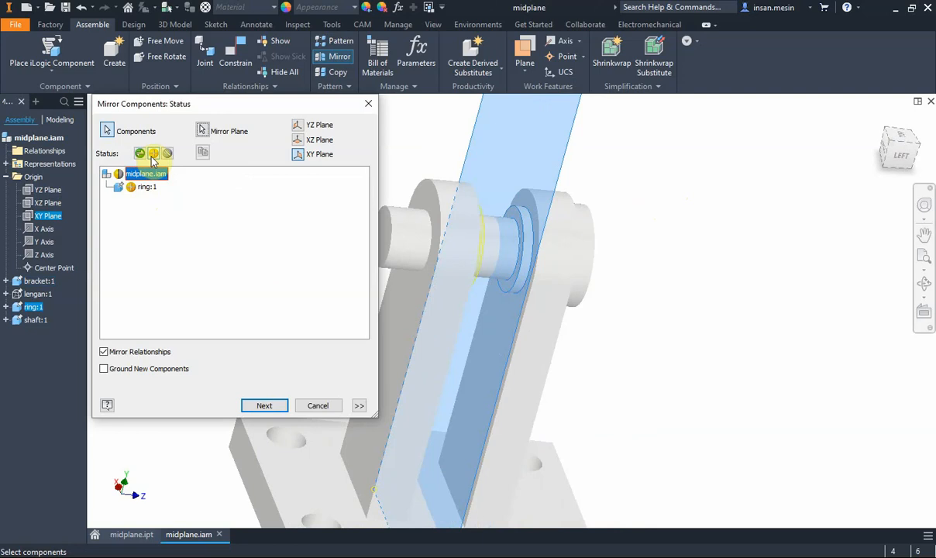
pyautogui.click(133, 188)
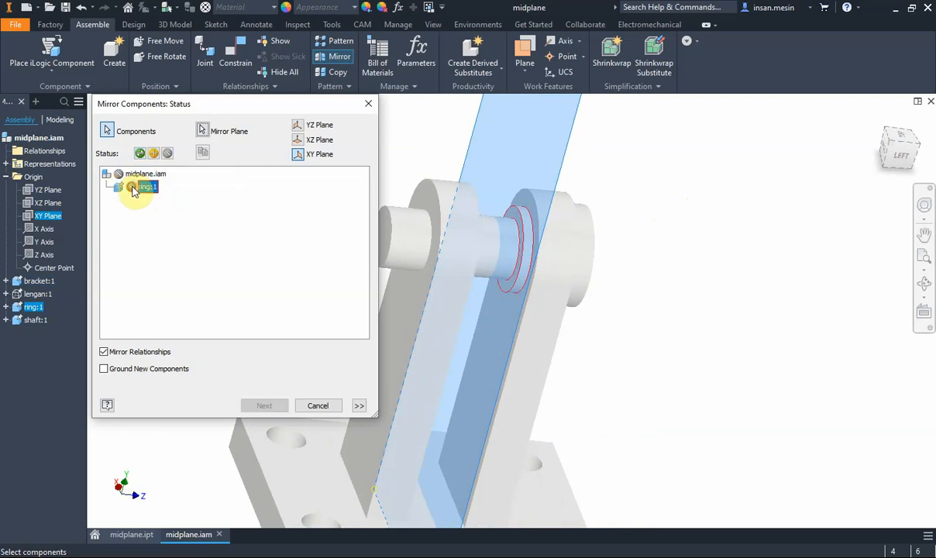
pyautogui.click(132, 191)
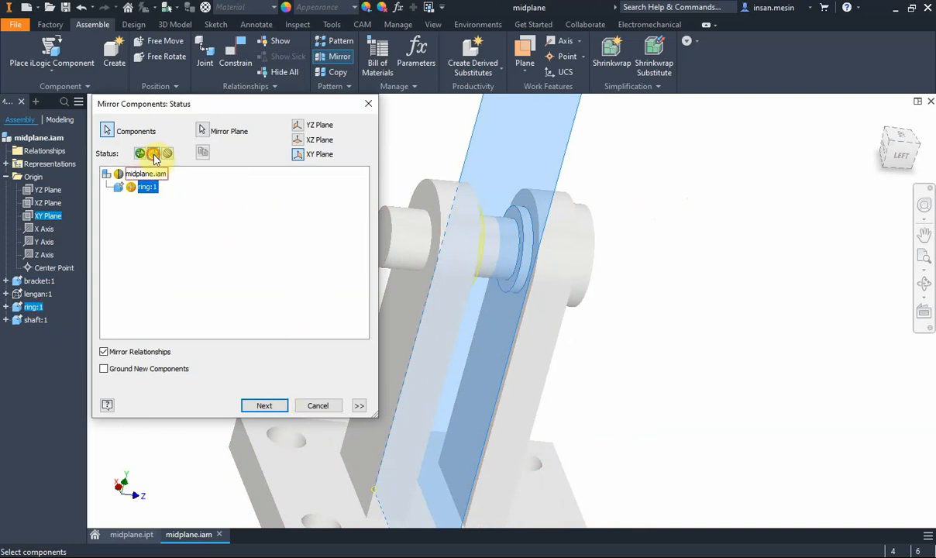
pyautogui.keyDown('shift'); pyautogui.moveTo(689, 284); pyautogui.dragTo(633, 295, button='middle'); pyautogui.keyUp('shift')
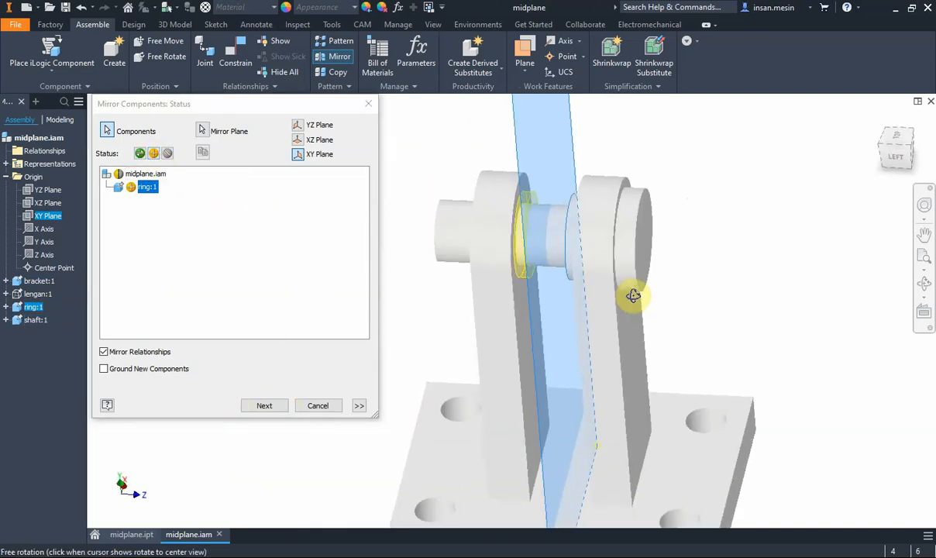
pyautogui.click(264, 406)
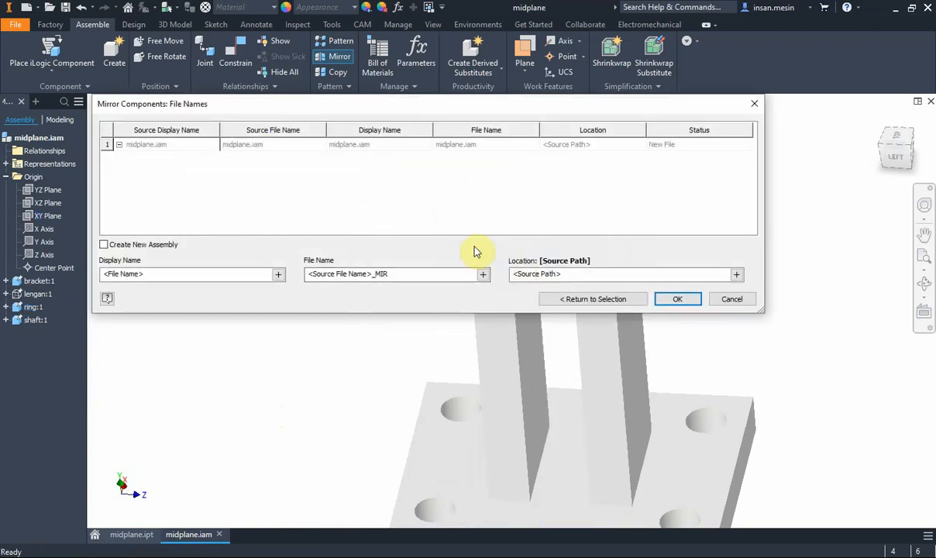
pyautogui.click(674, 300)
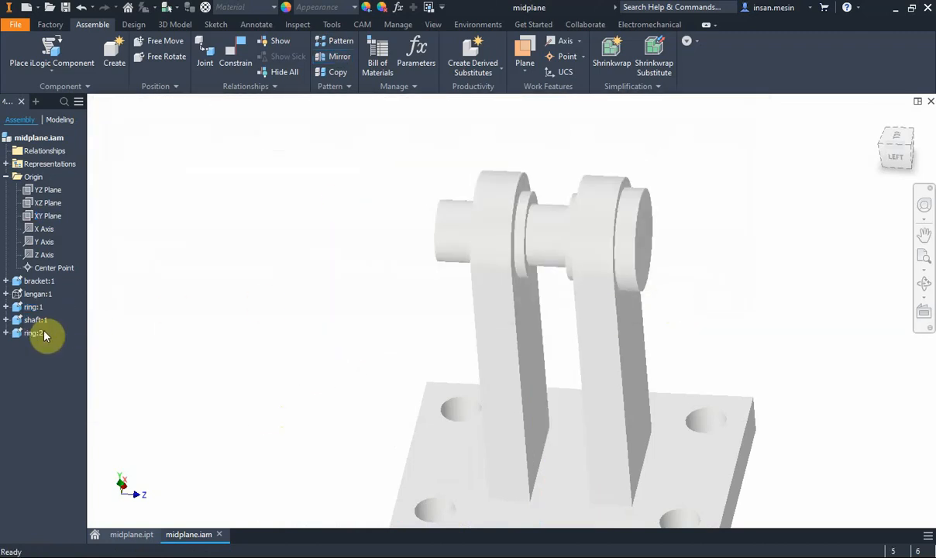
# - Show the lengan arm again and view the whole assembly isometrically from the top-left-front corner
pyautogui.rightClick(39, 294)
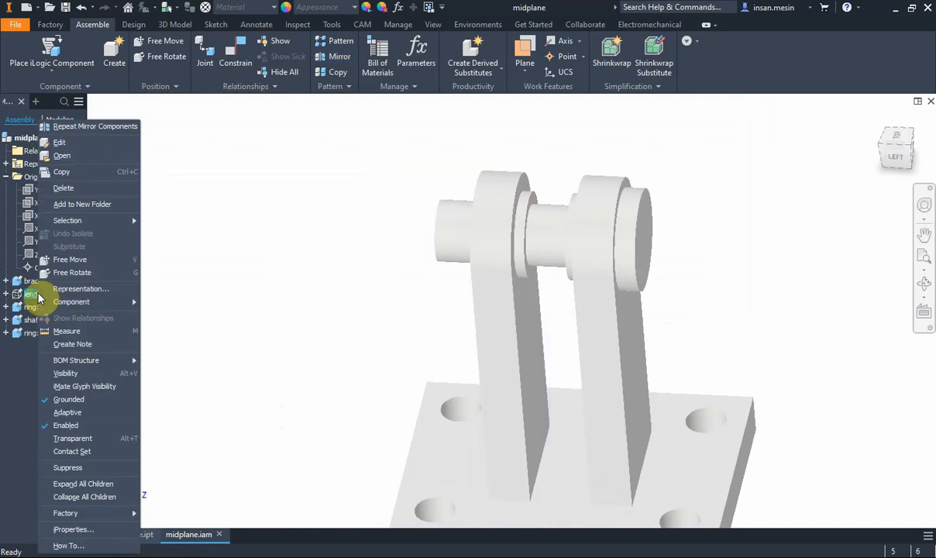
pyautogui.click(94, 373)
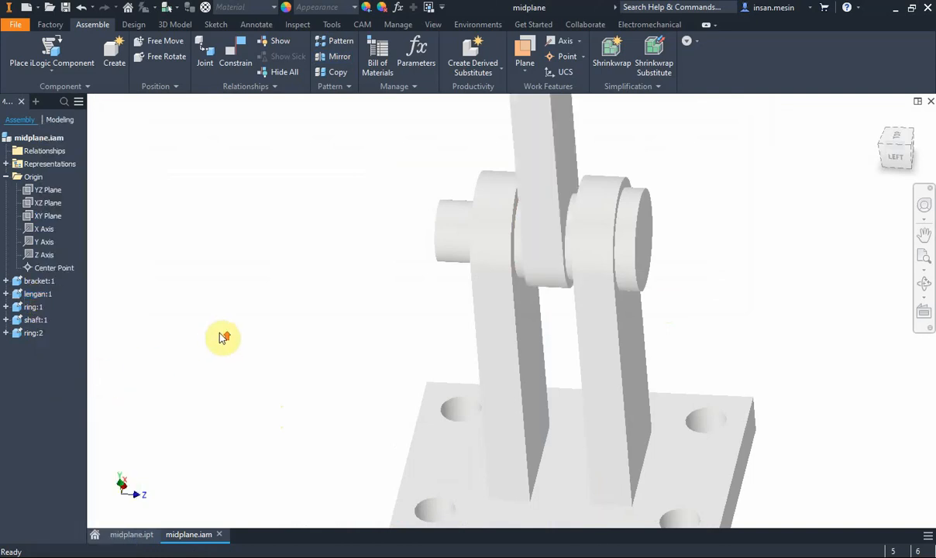
pyautogui.scroll(3, 223, 336)
pyautogui.keyDown('shift'); pyautogui.moveTo(257, 306); pyautogui.dragTo(255, 277, button='middle'); pyautogui.keyUp('shift')
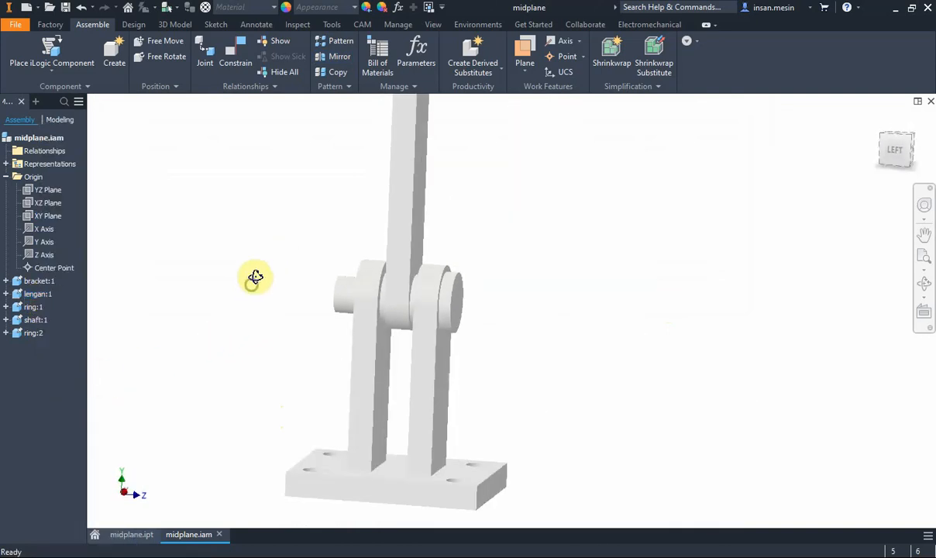
pyautogui.scroll(3, 266, 272)
pyautogui.click(911, 137)
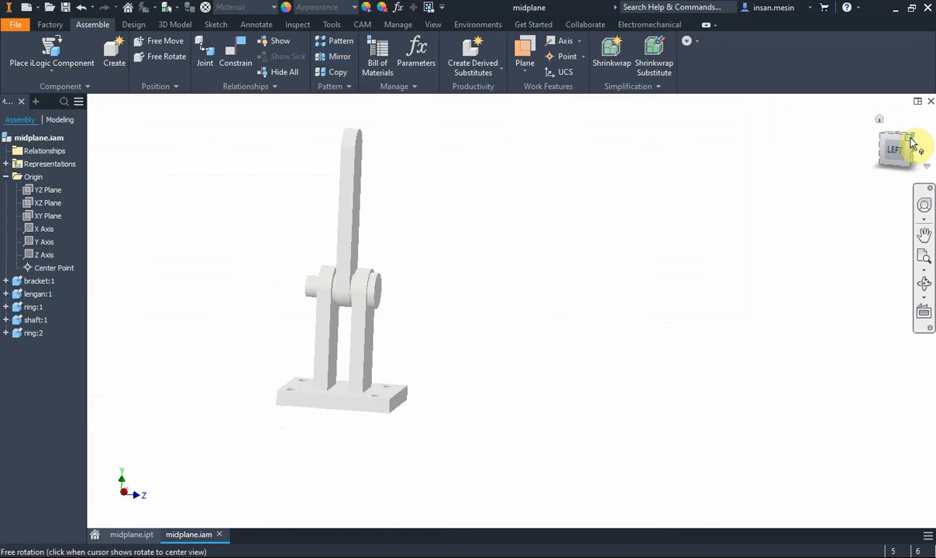
pyautogui.click(911, 139)
pyautogui.moveTo(524, 352); pyautogui.dragTo(462, 350, button='middle')
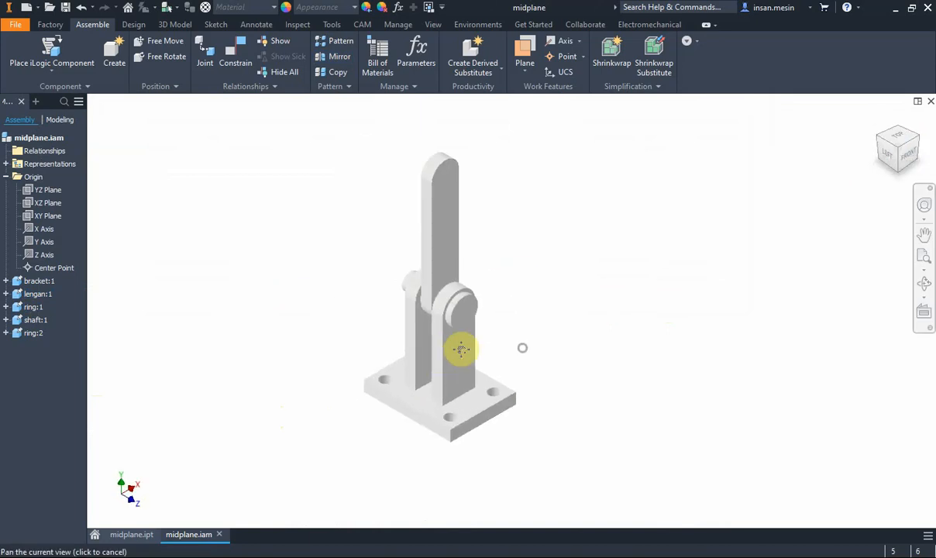
pyautogui.scroll(-5, 463, 351)
pyautogui.scroll(4, 462, 351)
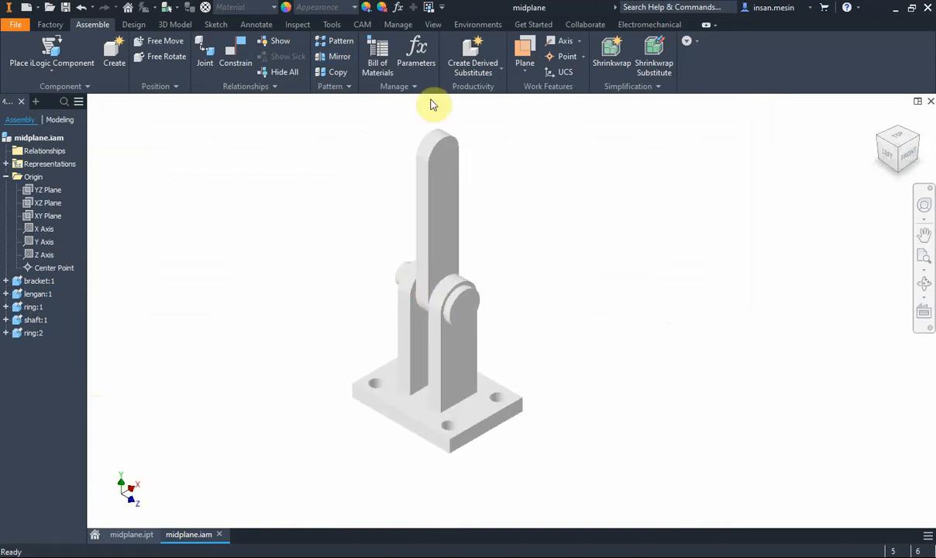
# - Change the view projection from orthographic to perspective and orbit to a lower angle on the assembly
pyautogui.click(432, 26)
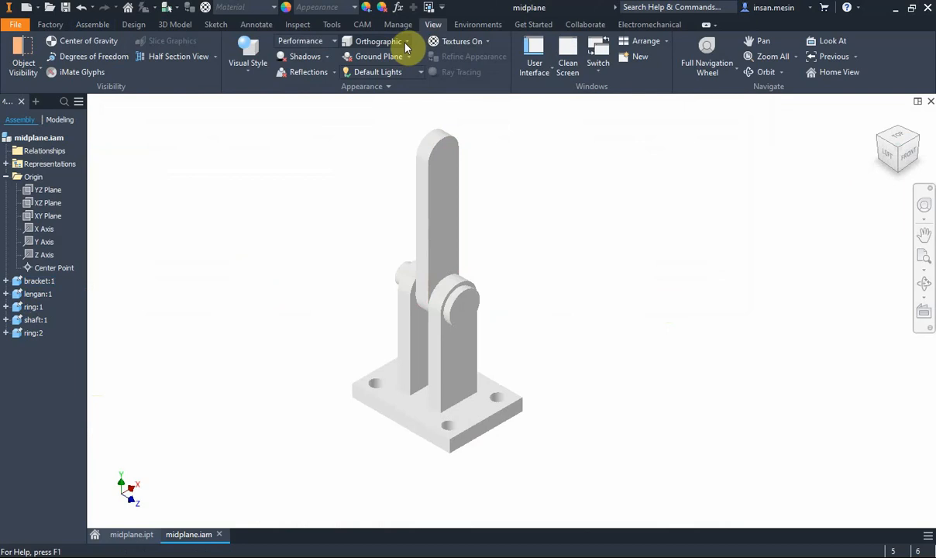
pyautogui.click(404, 42)
pyautogui.click(405, 86)
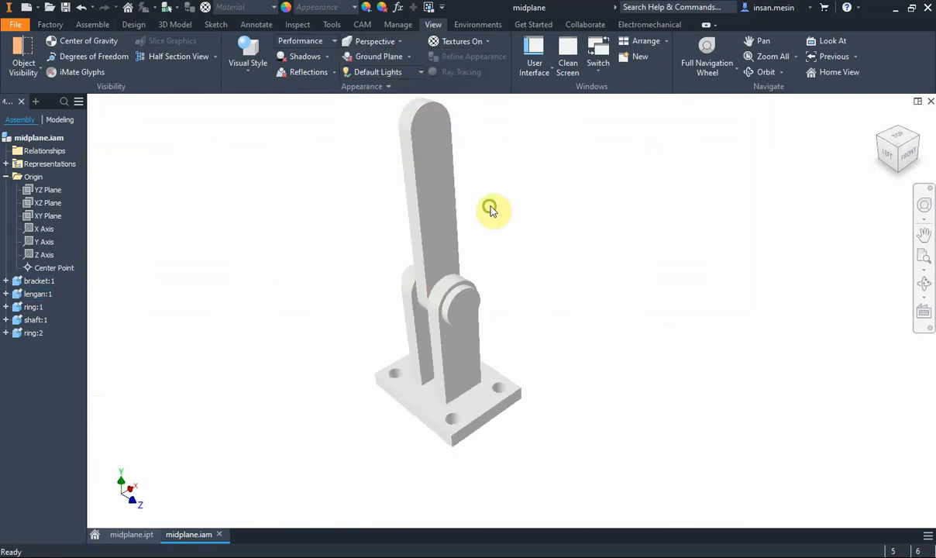
pyautogui.keyDown('shift'); pyautogui.moveTo(489, 211); pyautogui.dragTo(488, 240, button='middle'); pyautogui.keyUp('shift')
# - Apply the Realistic visual style with the High Quality preset, and turn on reflections
pyautogui.click(250, 66)
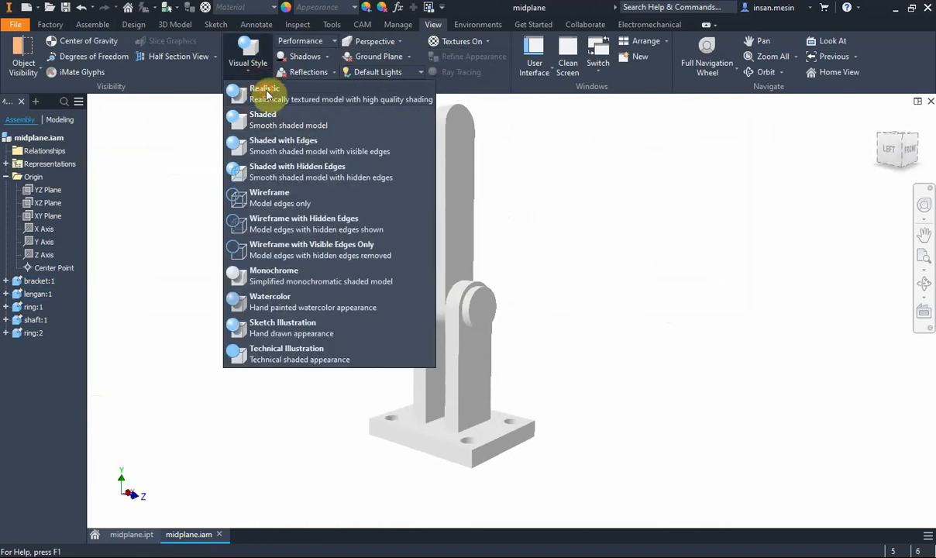
pyautogui.click(263, 89)
pyautogui.click(306, 42)
pyautogui.click(302, 71)
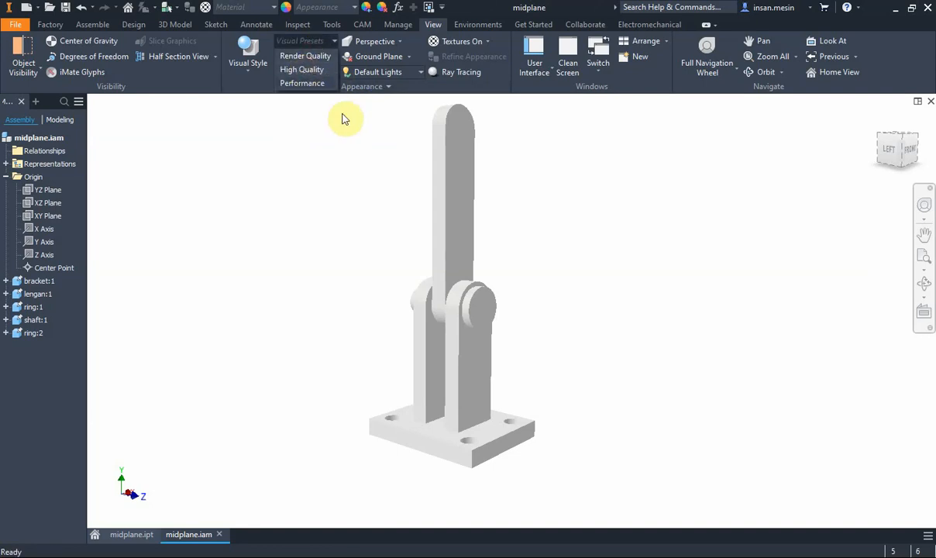
pyautogui.click(309, 72)
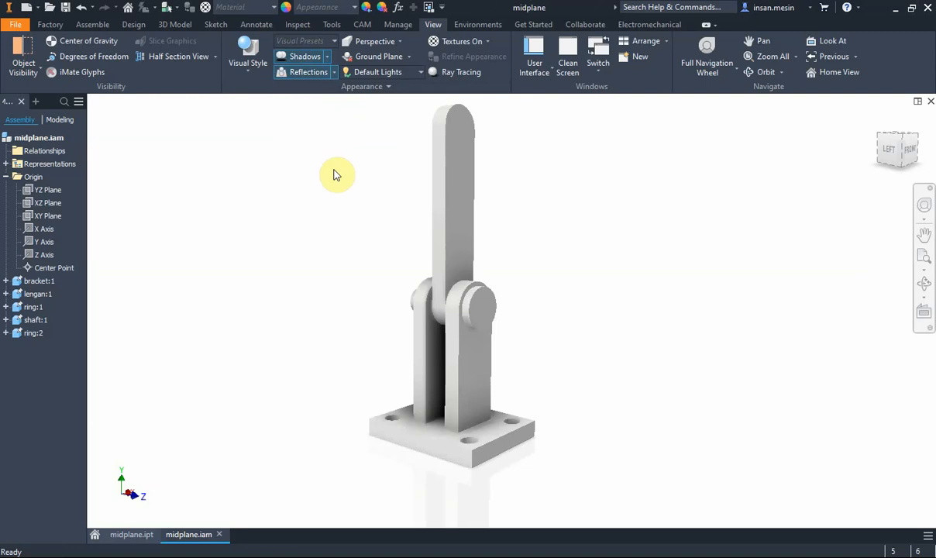
# - Switch to the WPS Presentation slide show
pyautogui.hotkey('alt', 'Tab')
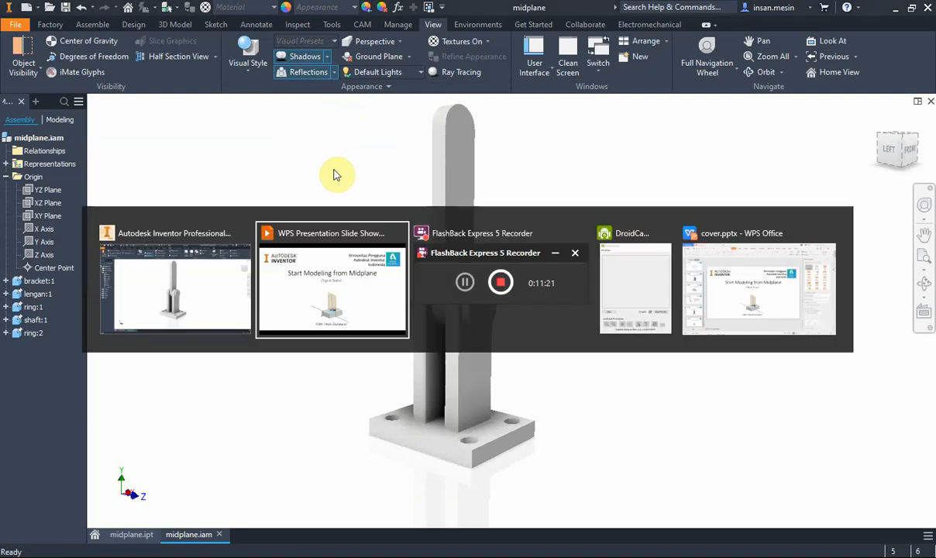